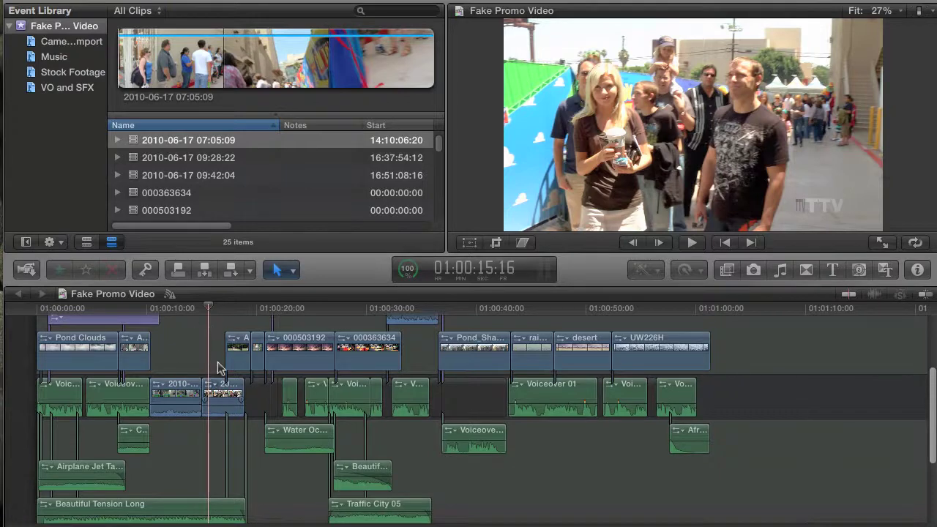
# - Preview the three 2010-06-17 camera clips (07:05:09, 09:28:22 and 09:42:04)
pyautogui.scroll(3, 217, 368)
pyautogui.scroll(-4, 209, 371)
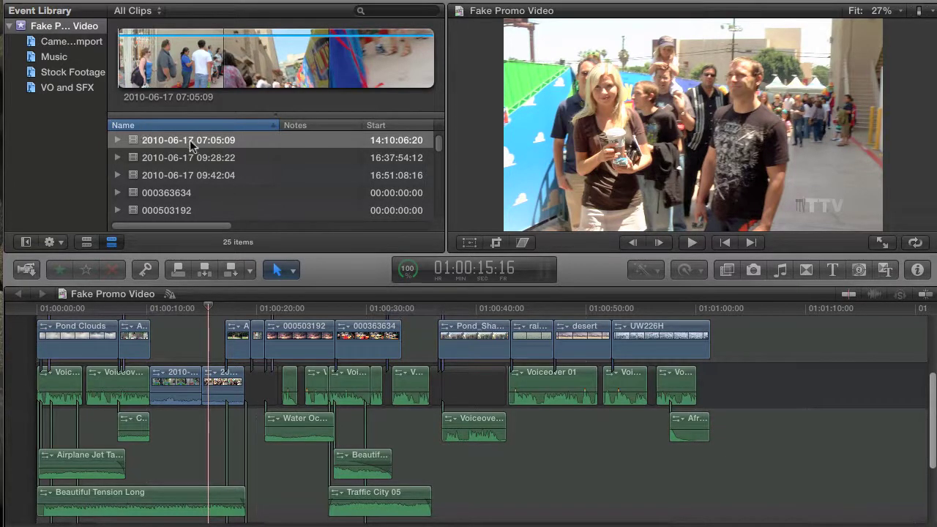
pyautogui.scroll(-10, 201, 143)
pyautogui.scroll(10, 202, 146)
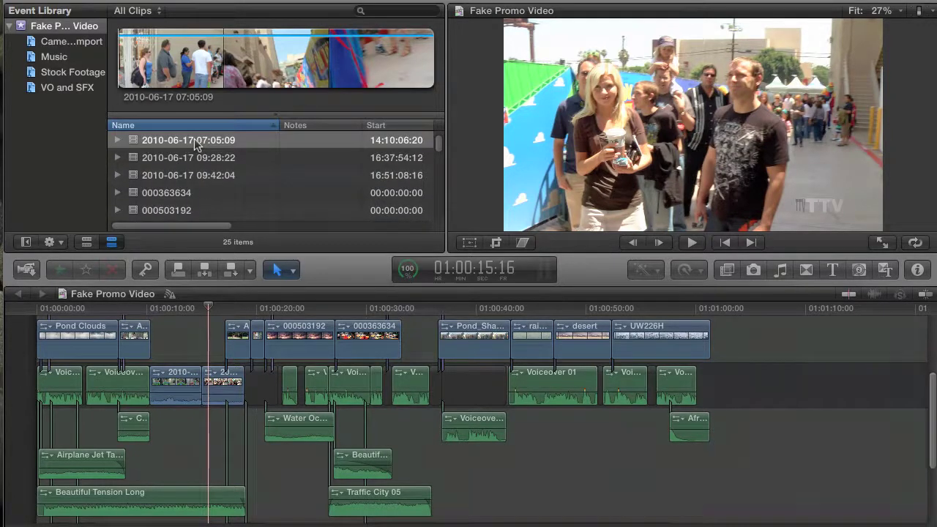
pyautogui.click(196, 144)
pyautogui.click(195, 159)
pyautogui.click(196, 179)
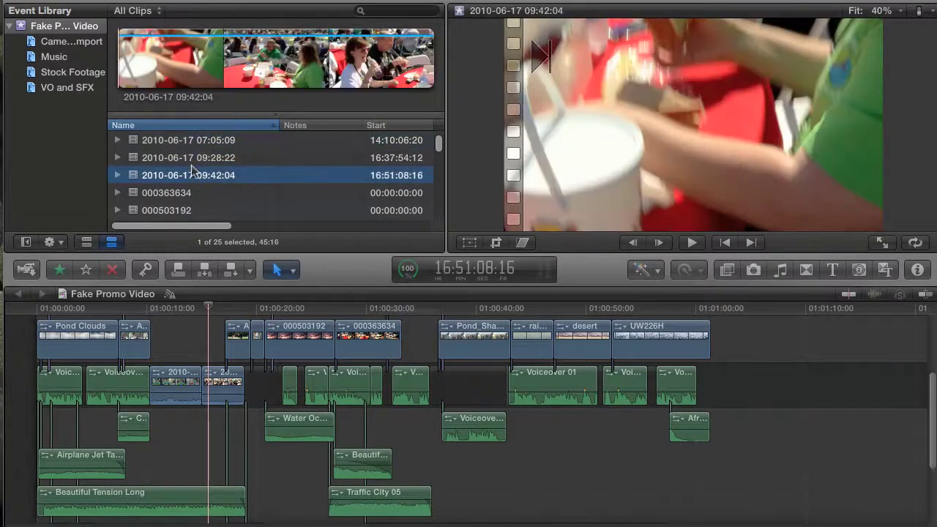
# - Preview stock clips 000363634, 000503192 and 000587668, then Africa and Airplane Jet Take-off
pyautogui.scroll(-2, 196, 182)
pyautogui.click(167, 140)
pyautogui.click(185, 159)
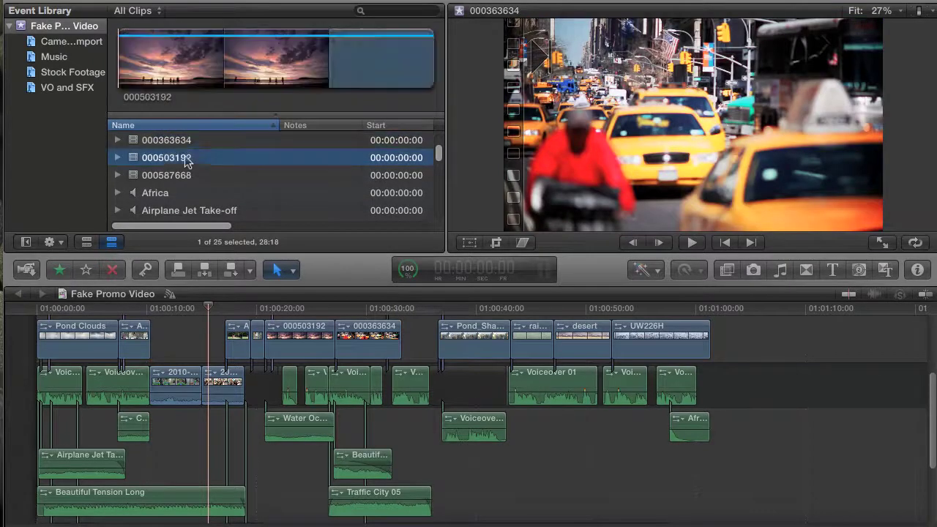
pyautogui.click(178, 175)
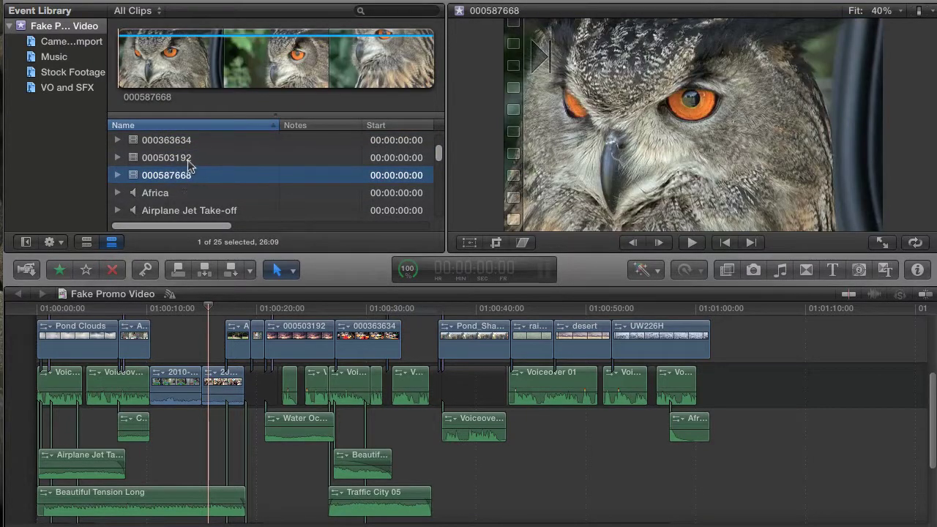
pyautogui.scroll(-1, 183, 168)
pyautogui.click(189, 165)
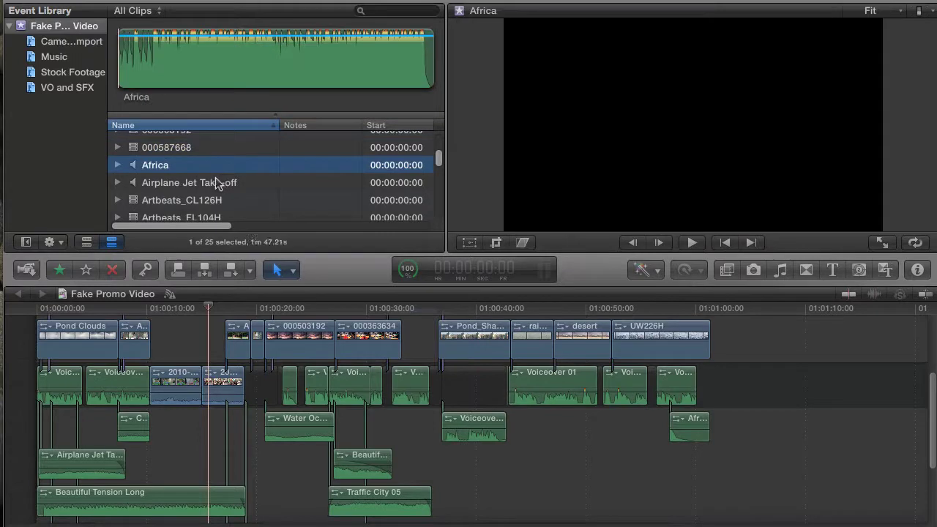
pyautogui.click(220, 183)
# - Load the Voiceover 01 audio clip for viewing
pyautogui.scroll(-5, 193, 176)
pyautogui.scroll(-3, 189, 175)
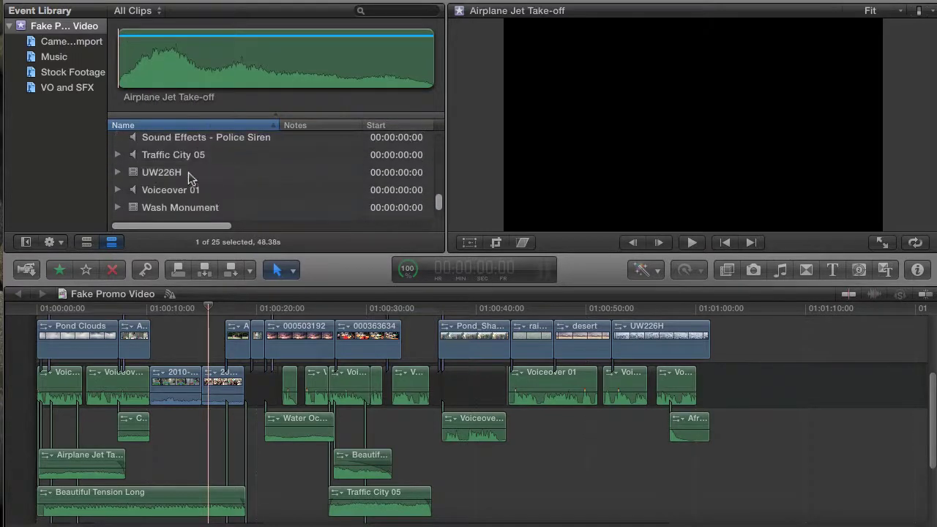
pyautogui.click(162, 192)
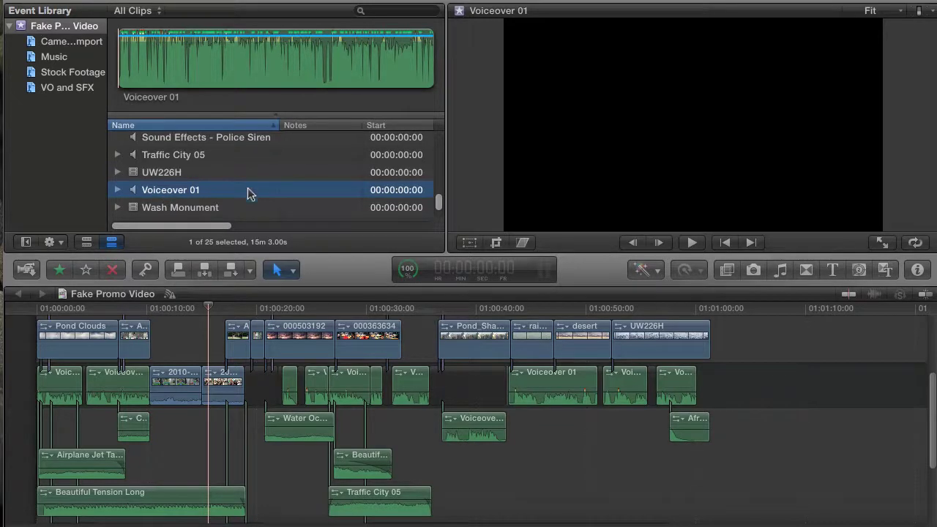
pyautogui.scroll(4, 247, 187)
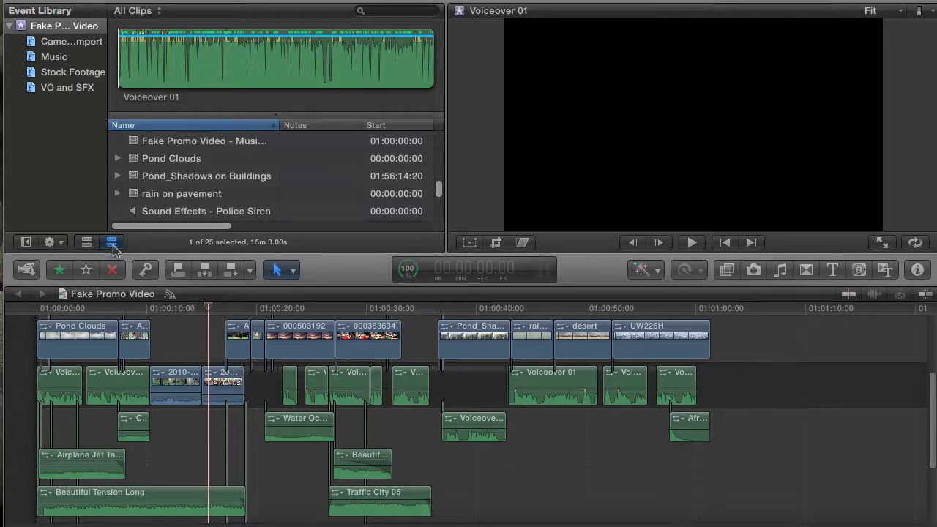
# - Bring the Roles column into view and drag it left to sit directly after the Name column
pyautogui.scroll(3, 143, 230)
pyautogui.moveTo(144, 229); pyautogui.dragTo(338, 213)
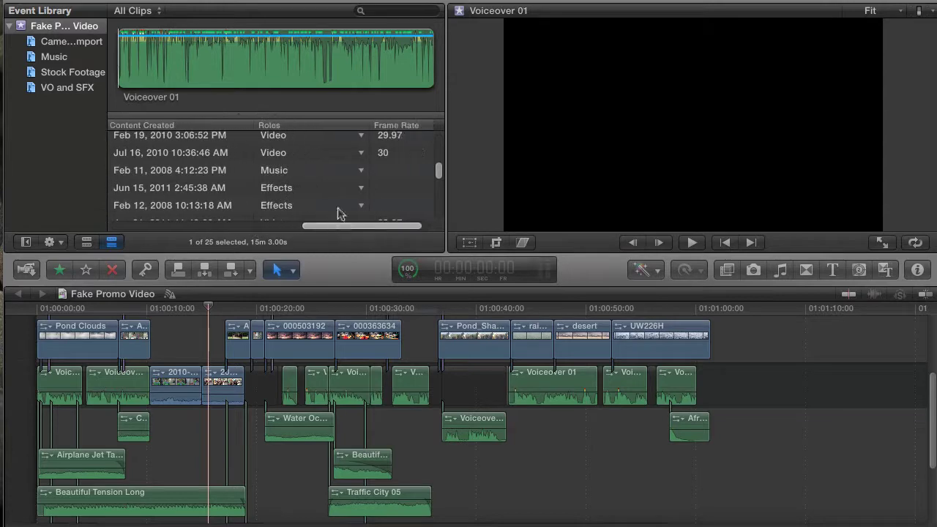
pyautogui.scroll(5, 315, 165)
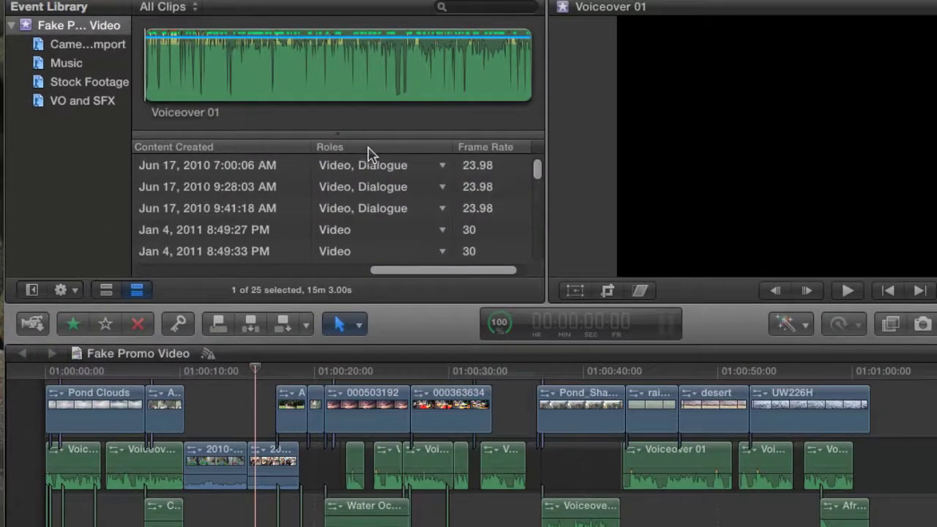
pyautogui.rightClick(366, 150)
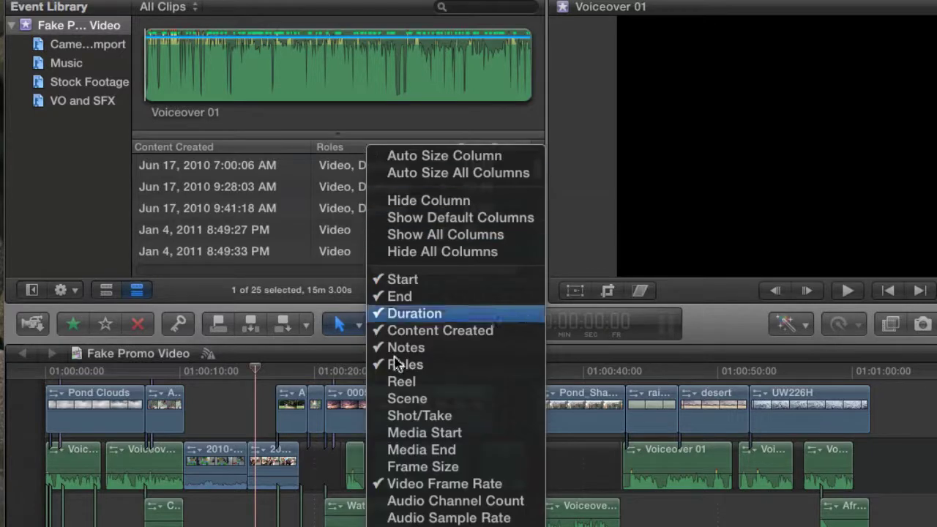
pyautogui.click(319, 186)
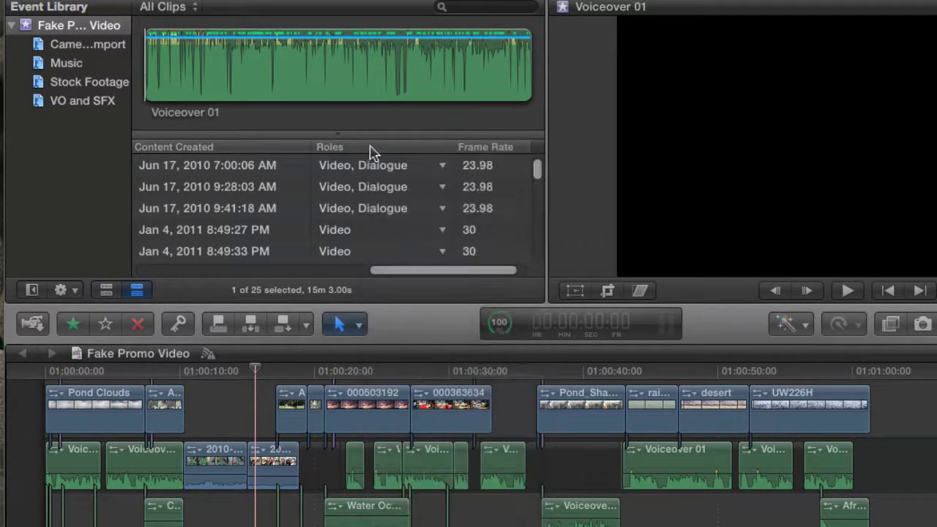
pyautogui.moveTo(375, 149); pyautogui.dragTo(278, 153)
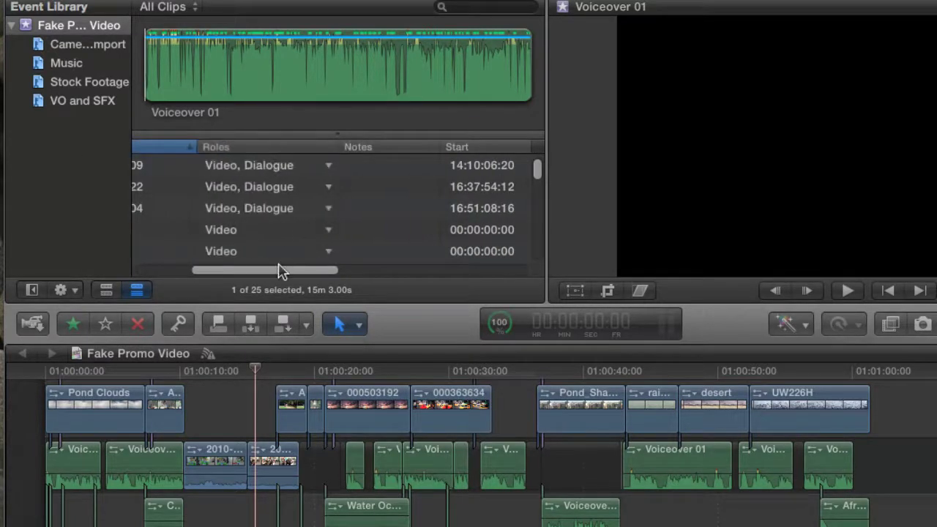
pyautogui.moveTo(278, 270); pyautogui.dragTo(168, 278)
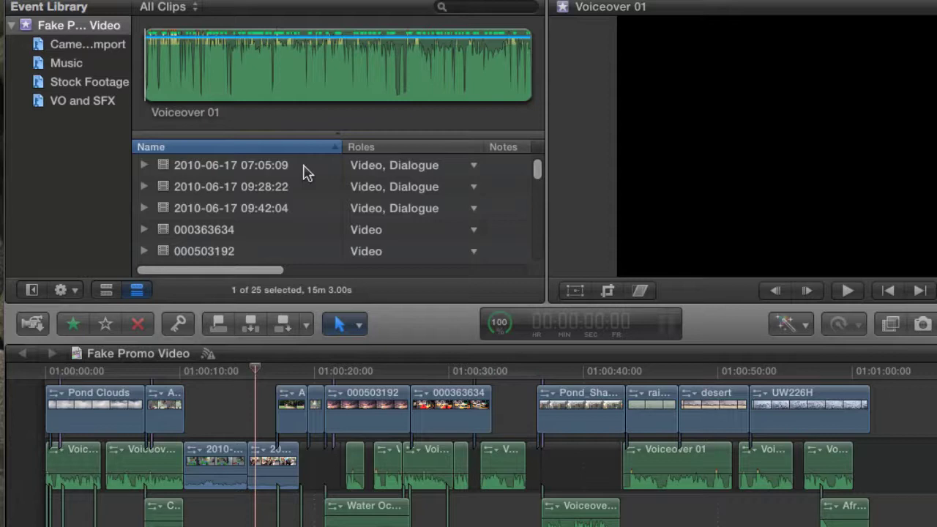
pyautogui.click(474, 166)
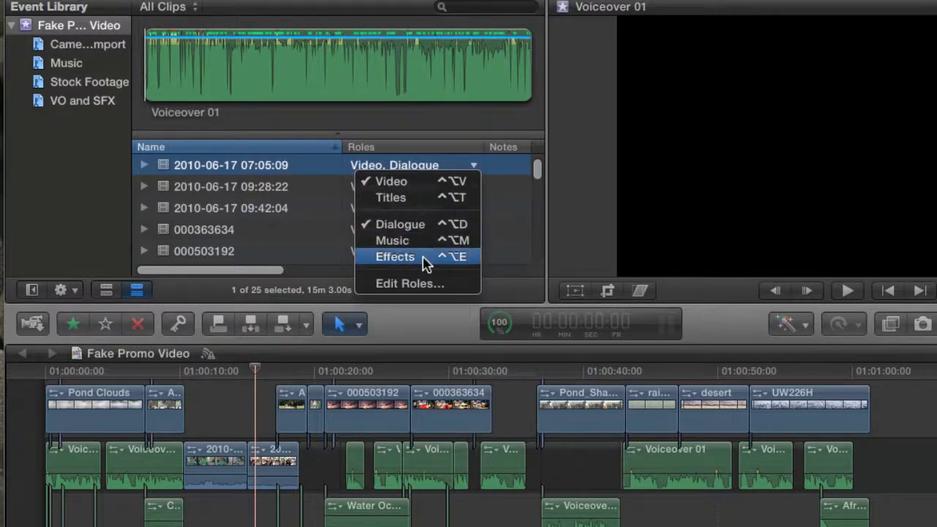
pyautogui.click(289, 169)
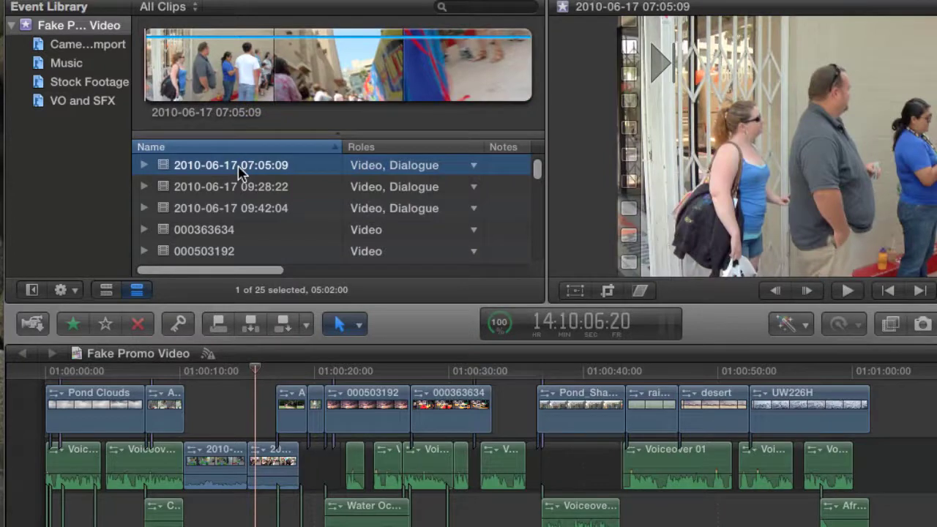
pyautogui.click(247, 187)
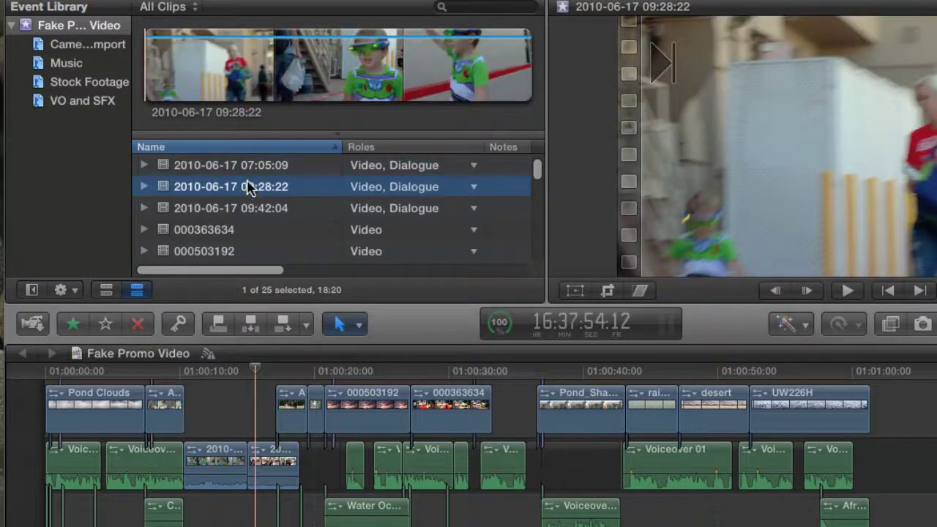
pyautogui.click(252, 165)
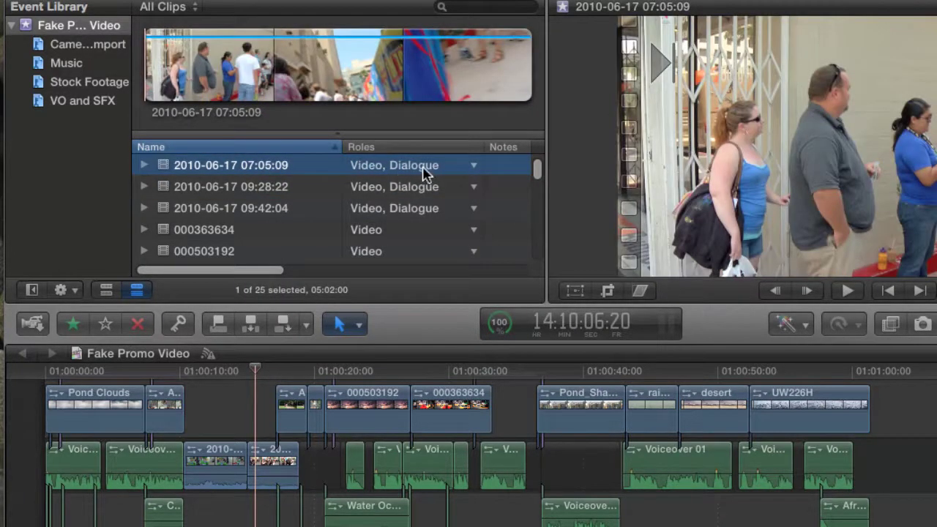
pyautogui.scroll(-1, 263, 190)
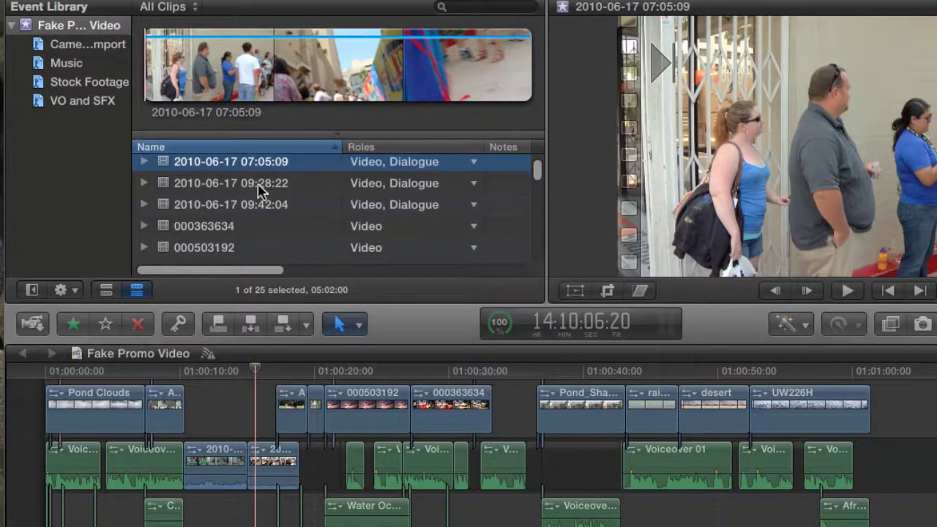
pyautogui.click(205, 228)
pyautogui.scroll(-2, 260, 211)
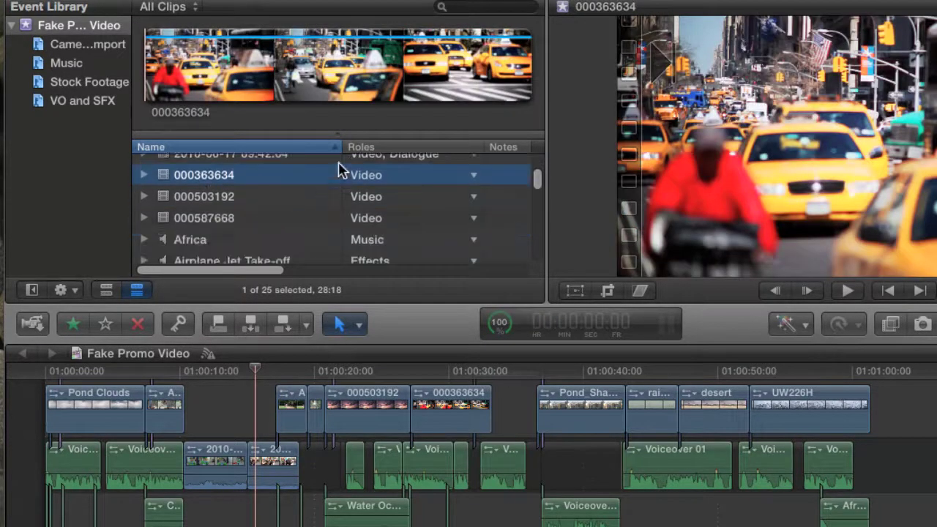
pyautogui.scroll(-2, 228, 205)
pyautogui.click(230, 206)
pyautogui.scroll(-8, 255, 207)
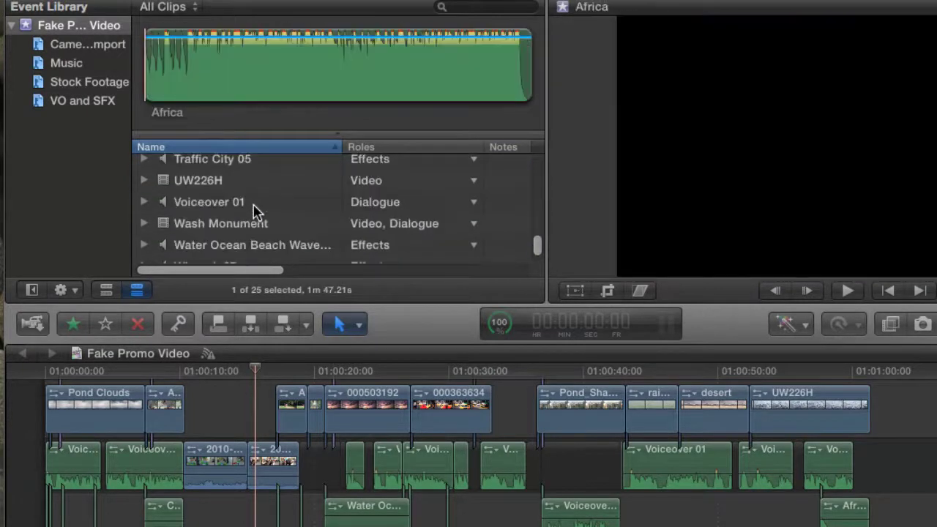
pyautogui.click(242, 190)
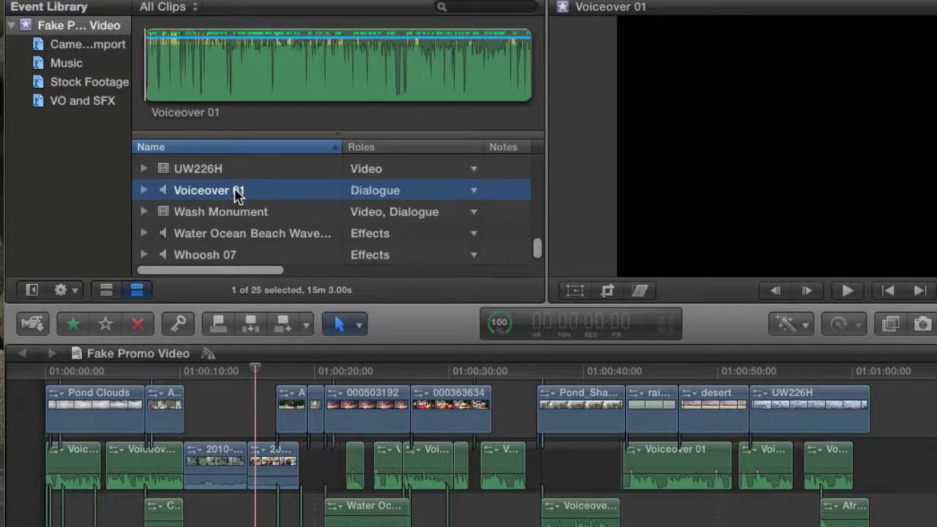
pyautogui.scroll(10, 277, 202)
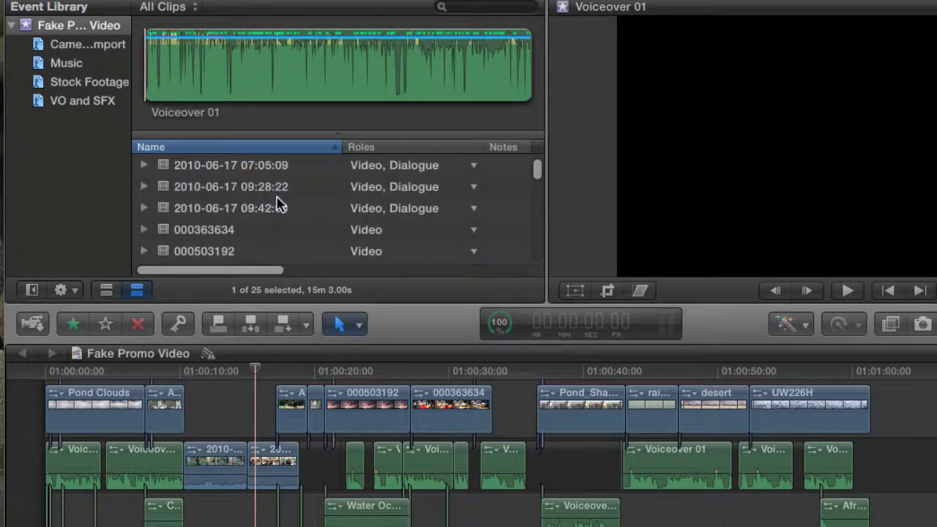
# - Show only the Music event and preview its Africa and Beautiful Tension Long clips
pyautogui.scroll(-6, 279, 205)
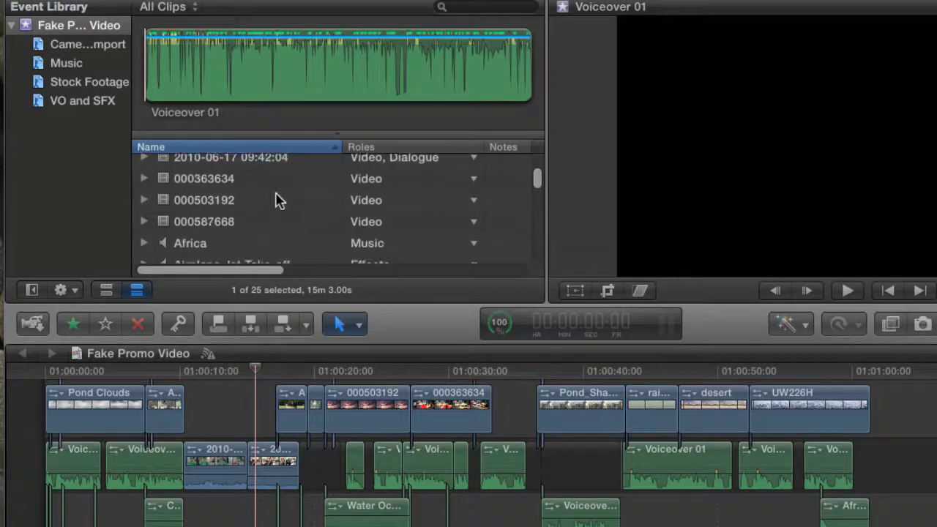
pyautogui.scroll(-3, 273, 204)
pyautogui.scroll(10, 274, 205)
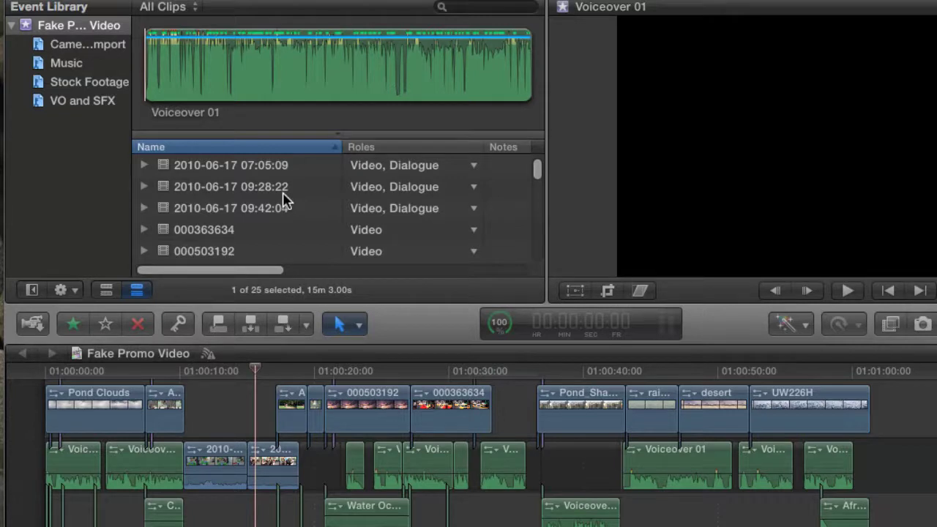
pyautogui.click(65, 66)
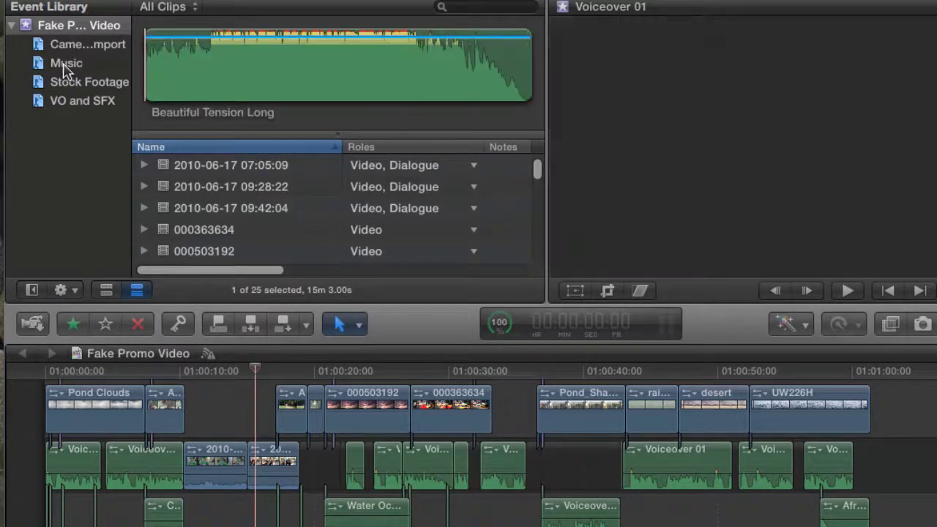
pyautogui.click(253, 176)
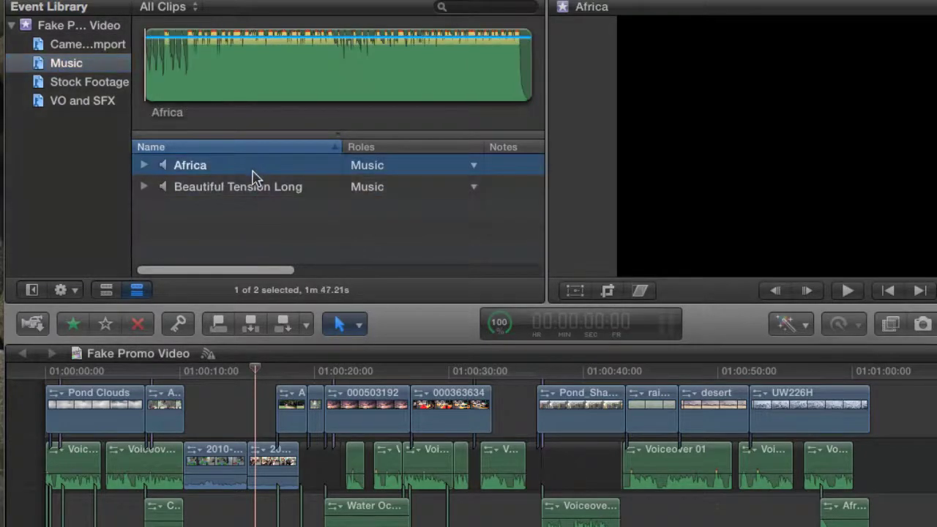
pyautogui.click(253, 187)
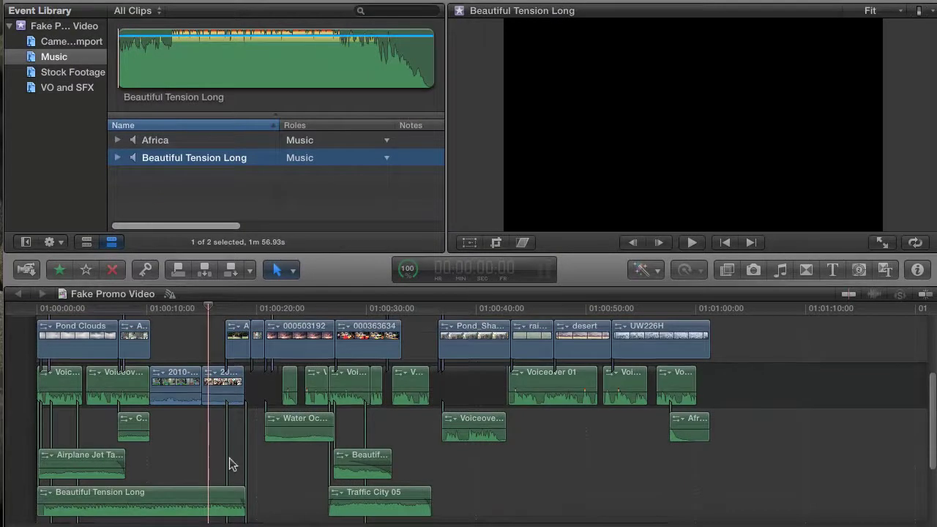
pyautogui.scroll(-3, 232, 464)
pyautogui.scroll(5, 232, 464)
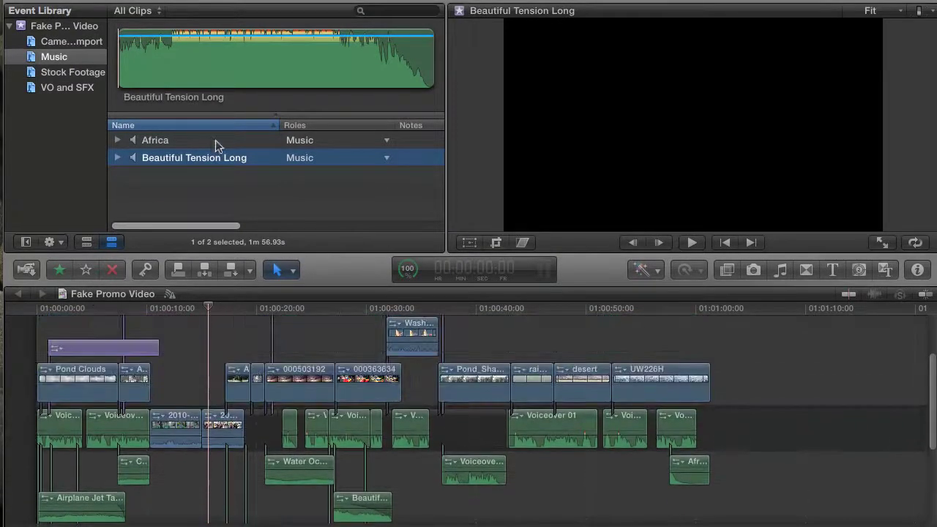
pyautogui.click(215, 140)
pyautogui.click(215, 157)
pyautogui.click(216, 187)
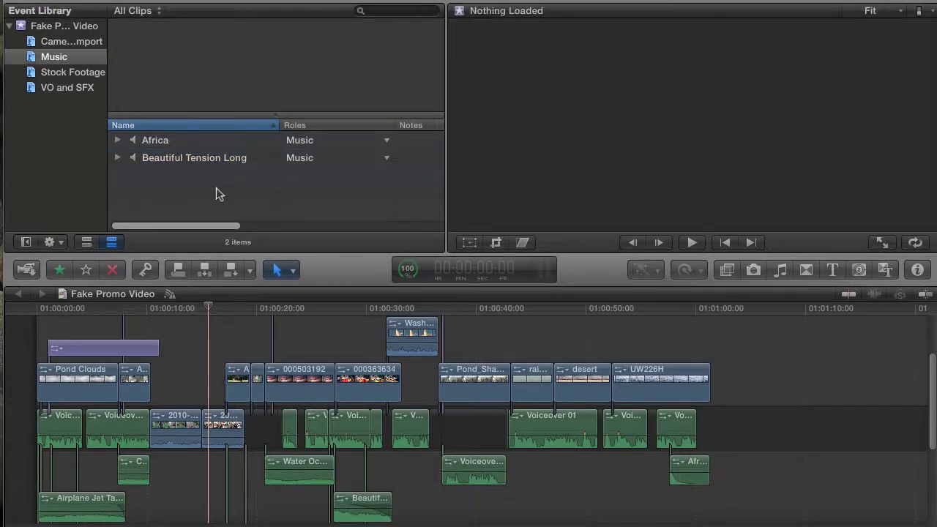
# - Import 01 Pearl, 02 Take On Me, 03 Iceblink Luck and 99 Red Balloons from the Clips folder
pyautogui.press('super+shift+i')
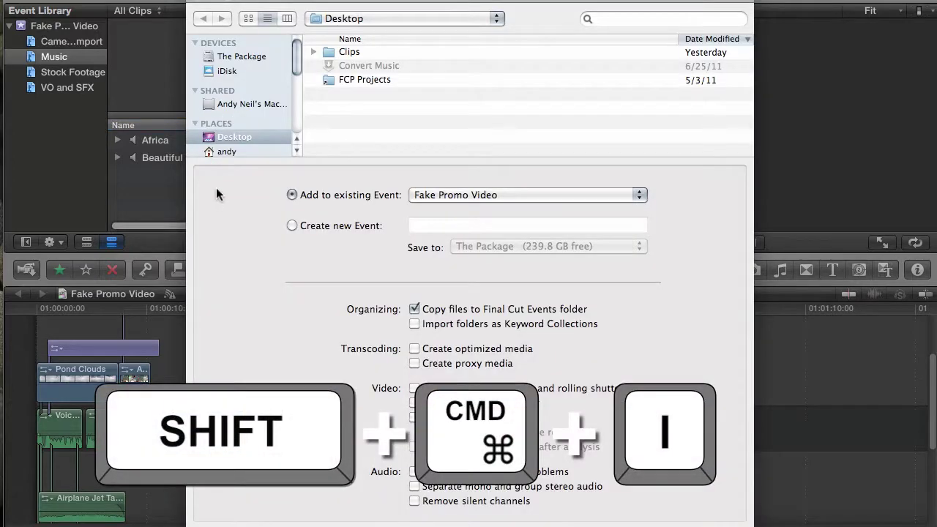
pyautogui.doubleClick(331, 57)
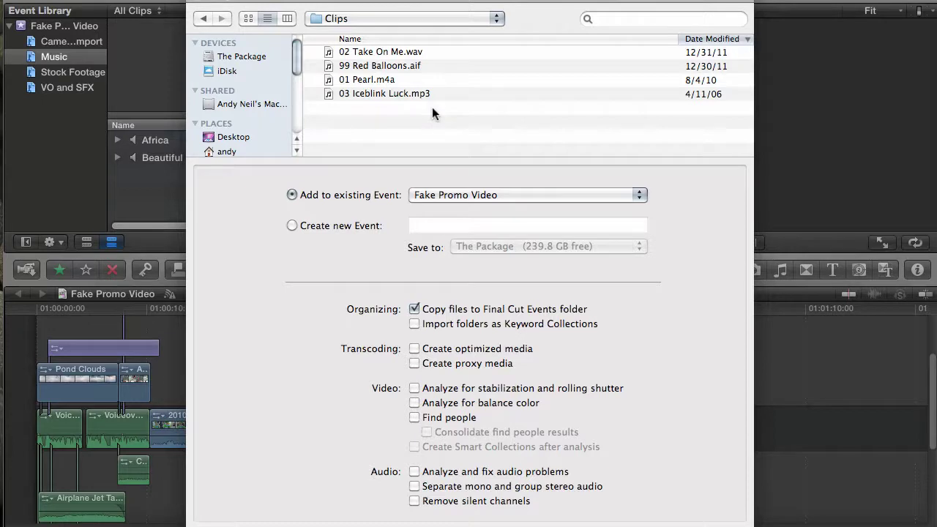
pyautogui.click(398, 93)
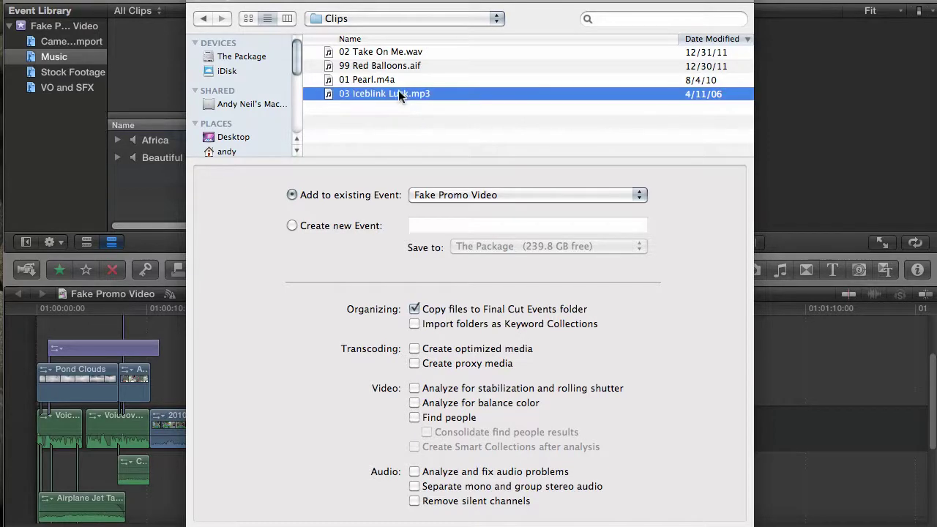
pyautogui.click(400, 80)
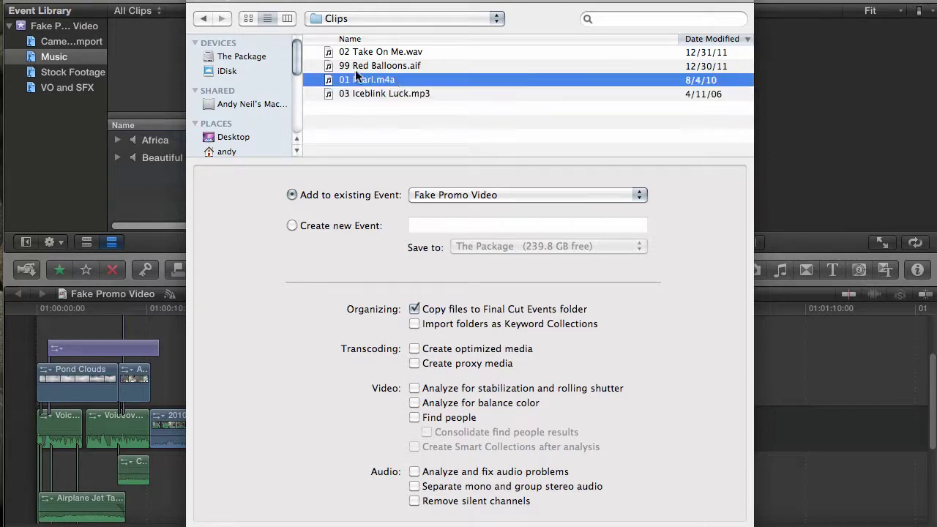
pyautogui.click(382, 64)
pyautogui.click(390, 53)
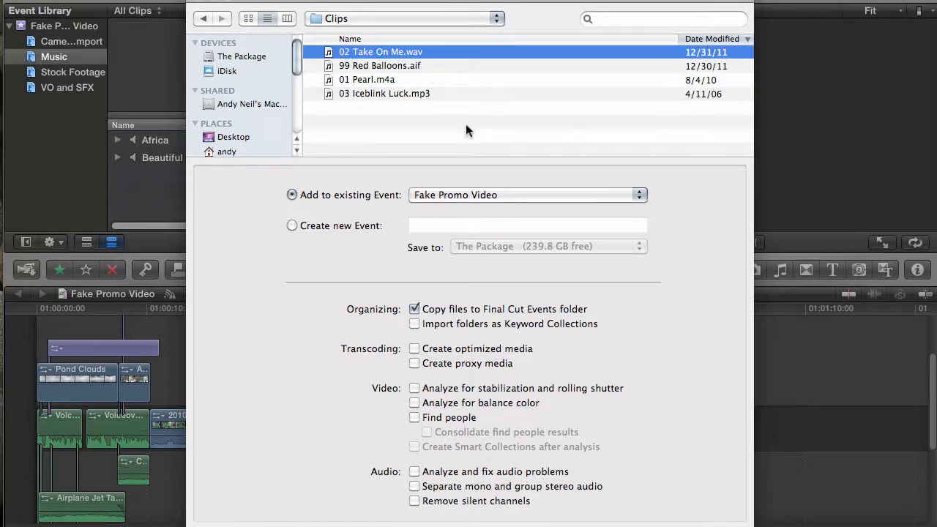
pyautogui.moveTo(466, 118); pyautogui.dragTo(447, 49)
pyautogui.click(710, 507)
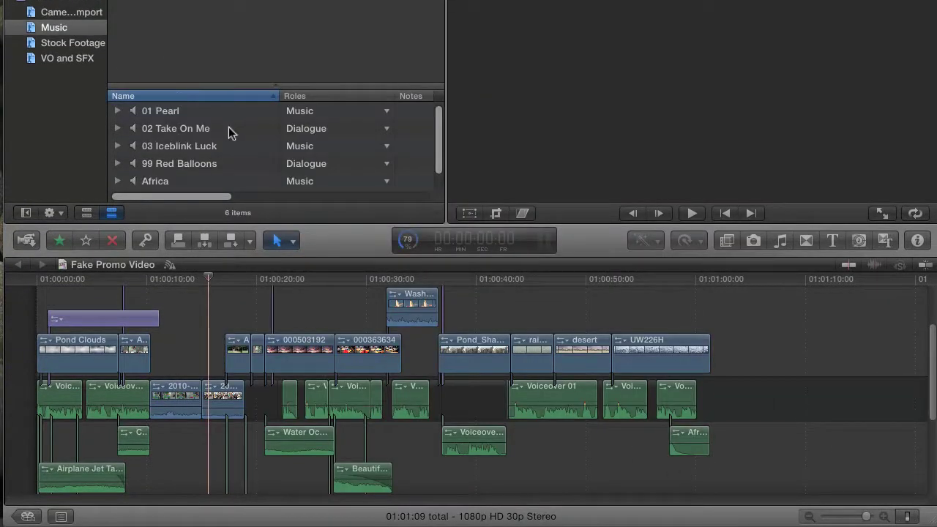
pyautogui.scroll(-1, 227, 135)
pyautogui.scroll(1, 229, 141)
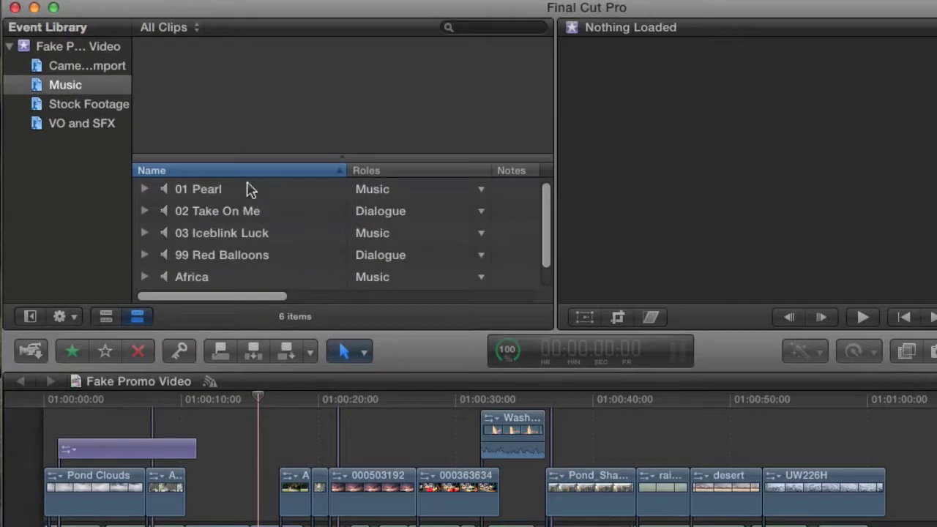
pyautogui.click(248, 191)
pyautogui.click(248, 212)
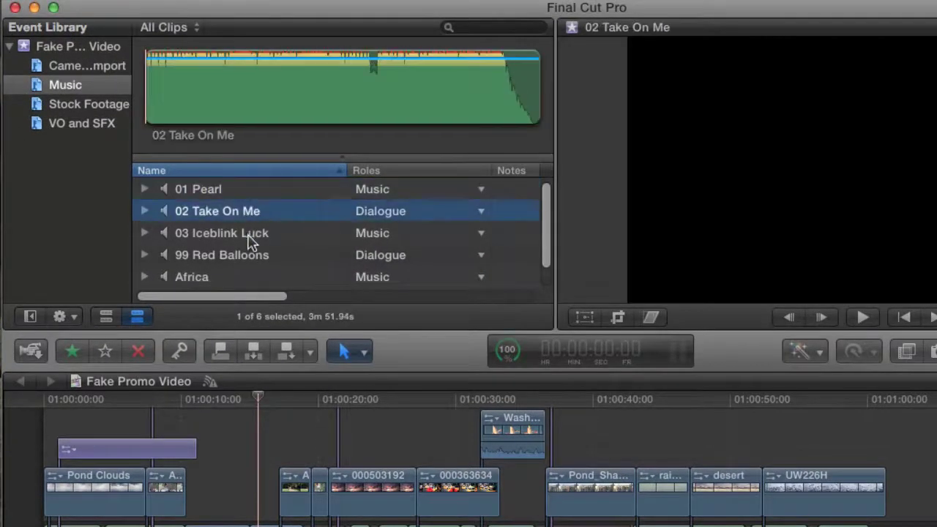
pyautogui.click(249, 238)
pyautogui.click(251, 260)
pyautogui.click(317, 196)
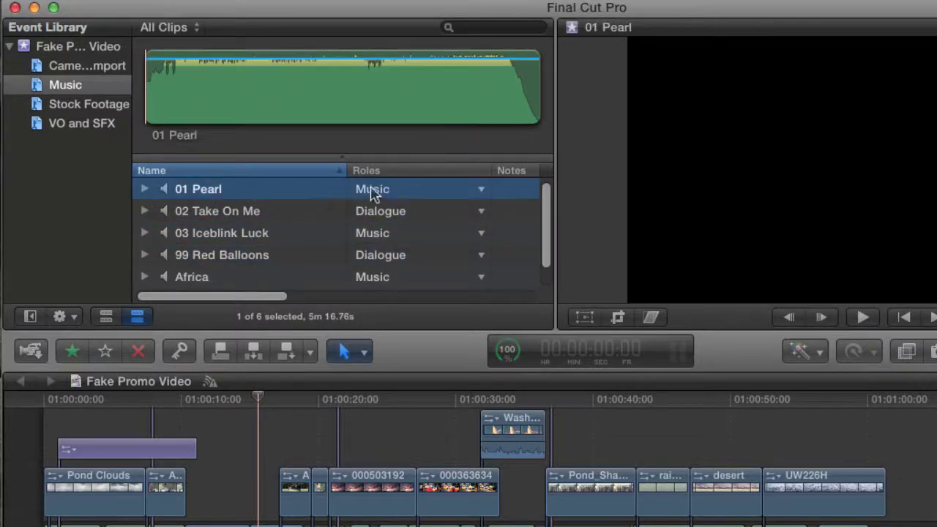
pyautogui.click(402, 238)
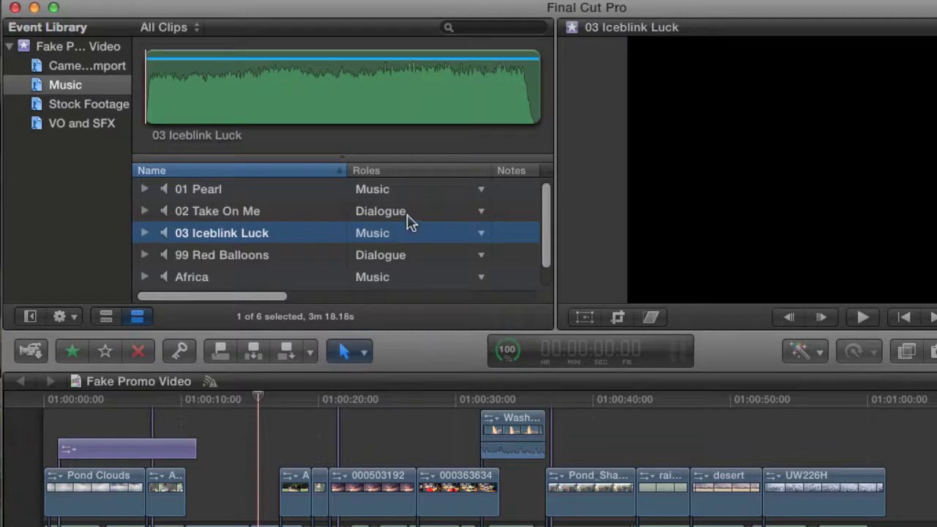
pyautogui.click(414, 214)
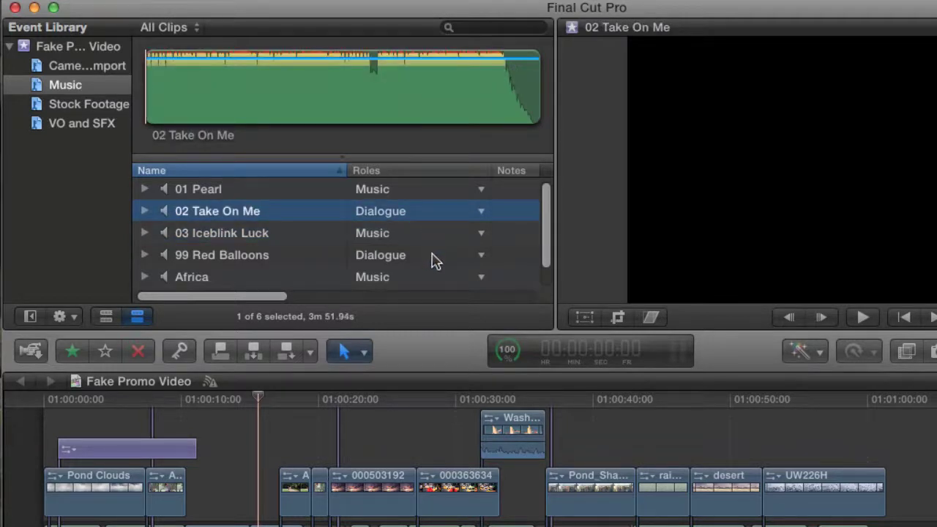
pyautogui.click(303, 258)
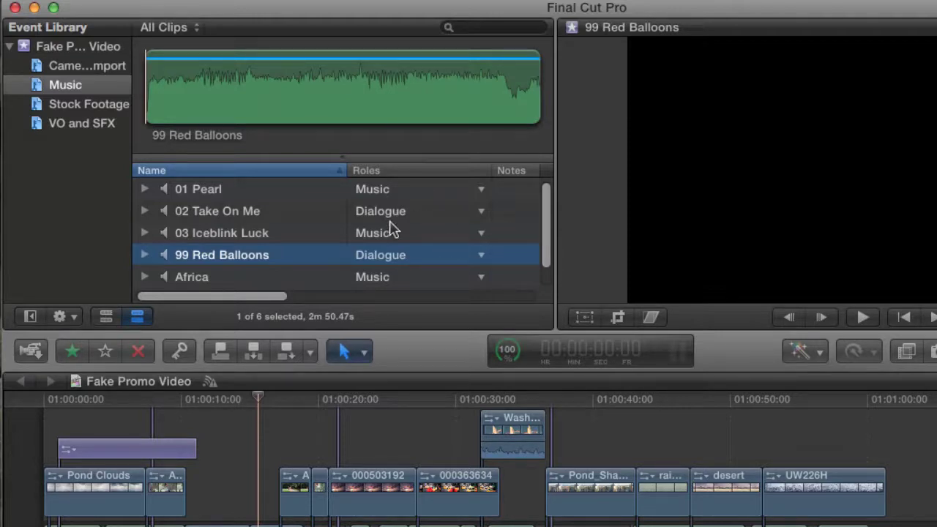
pyautogui.press('super+shift+i')
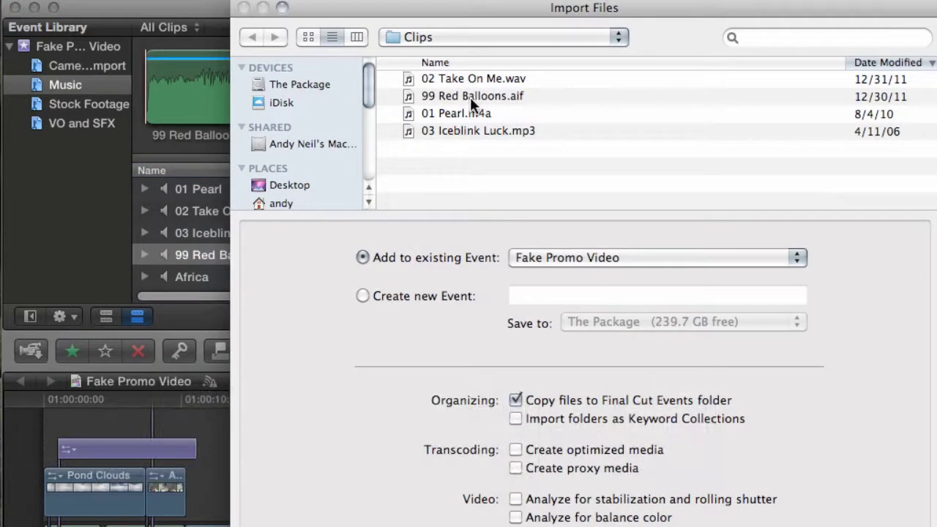
pyautogui.click(470, 97)
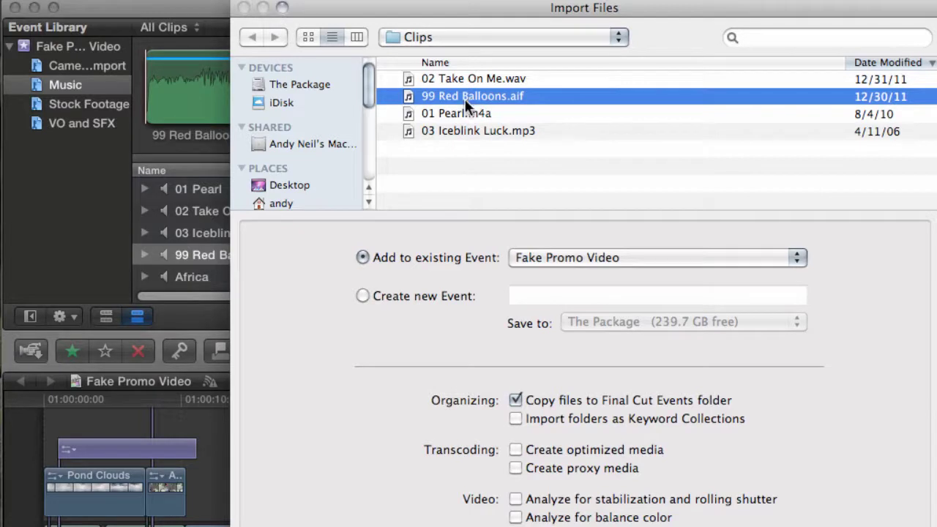
pyautogui.click(527, 83)
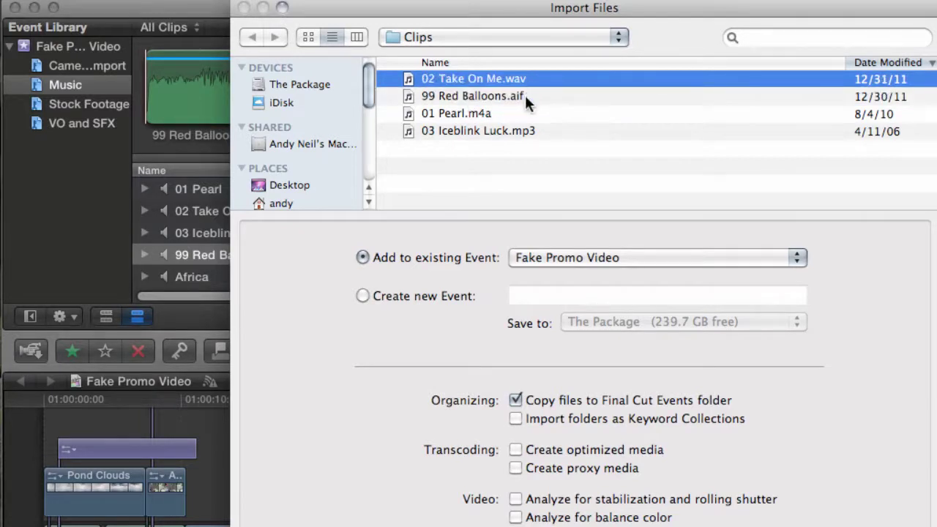
pyautogui.click(524, 93)
pyautogui.click(533, 78)
pyautogui.press('Escape')
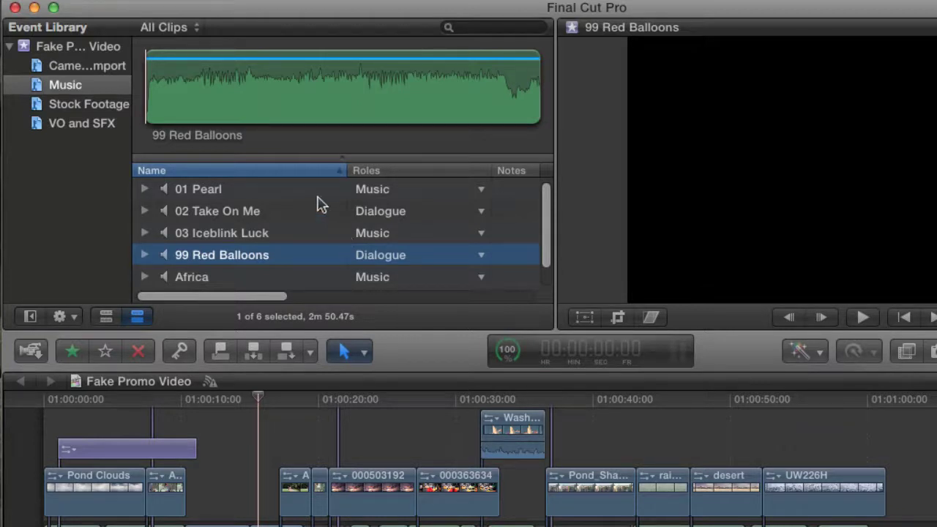
# - Assign the Music role to both 02 Take On Me and 99 Red Balloons
pyautogui.keyDown('super'); pyautogui.click(256, 212); pyautogui.keyUp('super')
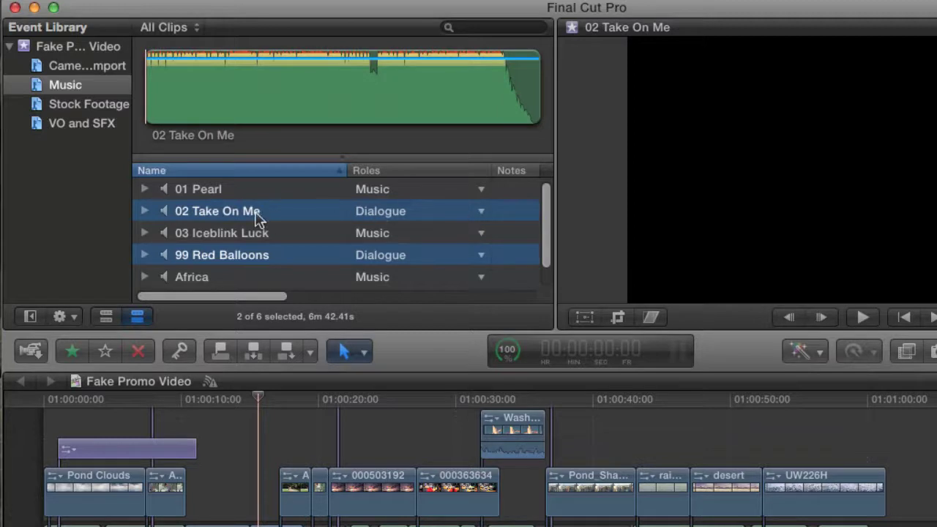
pyautogui.click(481, 211)
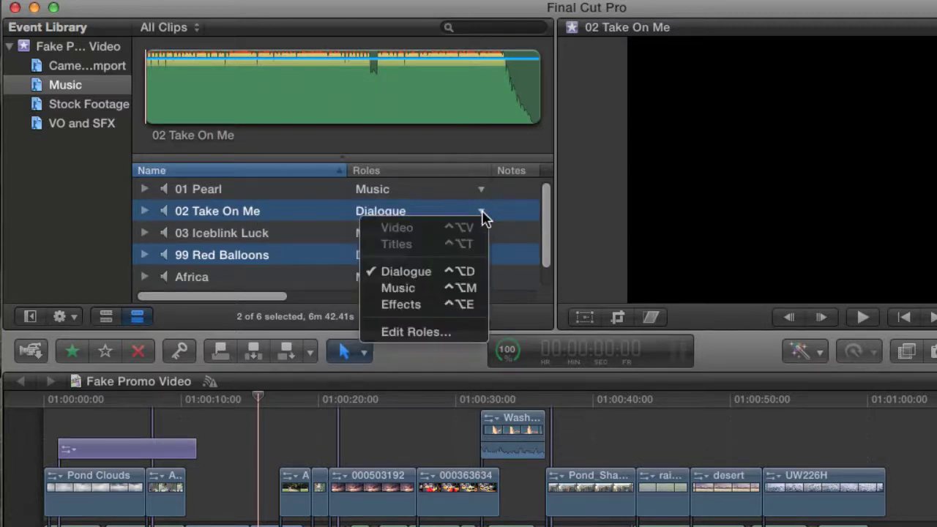
pyautogui.click(421, 289)
# - Select each of the two clips in turn to confirm they now show Music
pyautogui.click(330, 207)
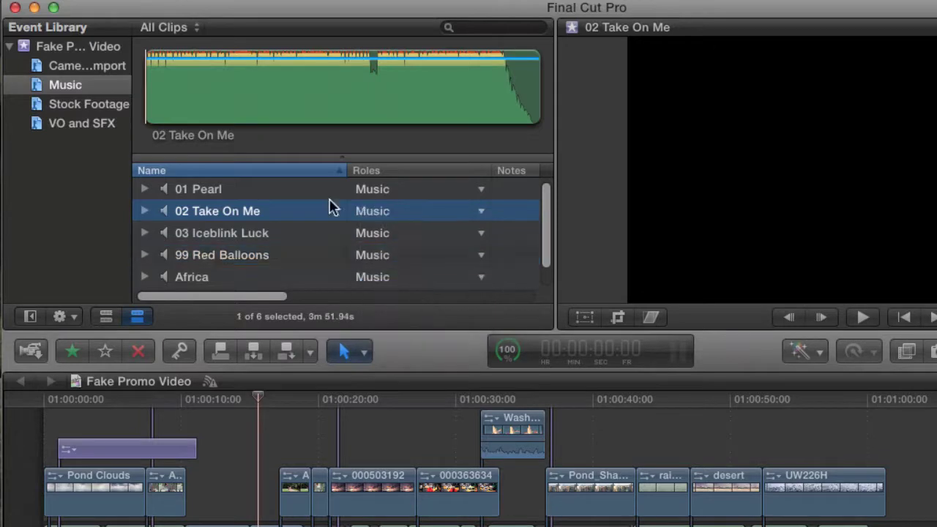
pyautogui.click(256, 255)
pyautogui.click(249, 219)
pyautogui.click(260, 256)
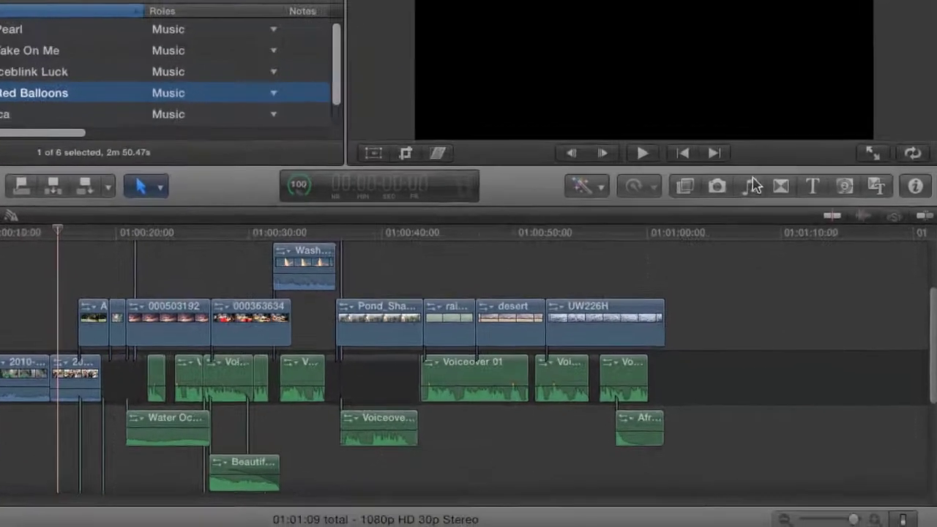
# - Open the Music and Sound browser and browse the Final Cut Pro, iLife and Apple Loops libraries
pyautogui.click(751, 186)
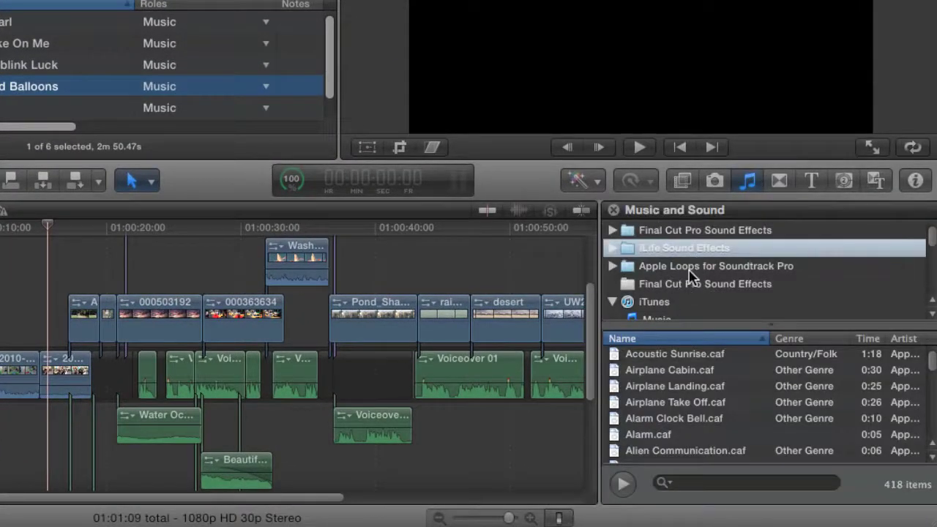
pyautogui.click(704, 232)
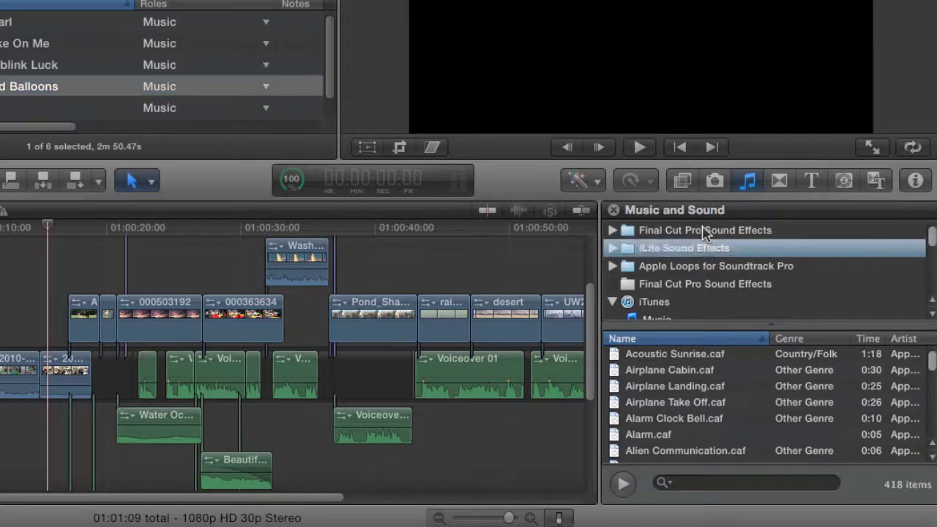
pyautogui.click(702, 248)
pyautogui.click(688, 268)
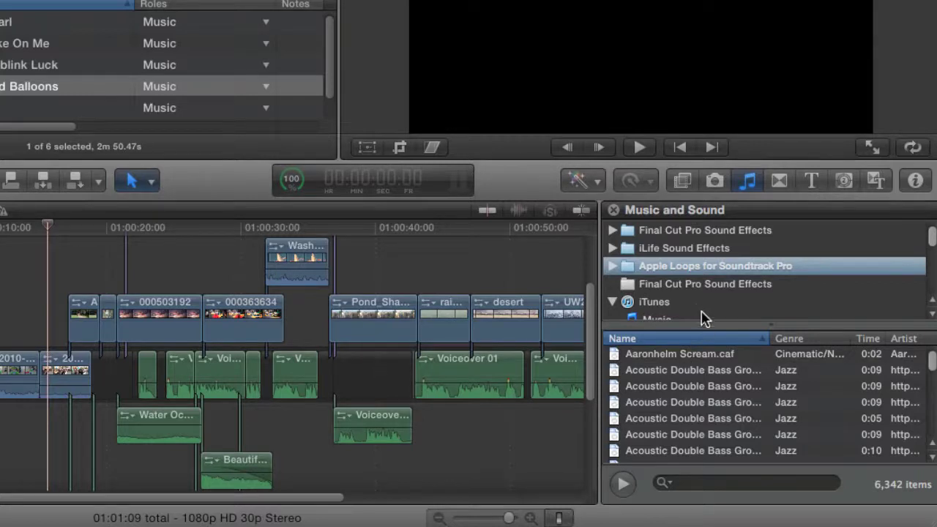
# - Select the iTunes SFX clips playlist to list its two sound effects
pyautogui.scroll(-1, 713, 249)
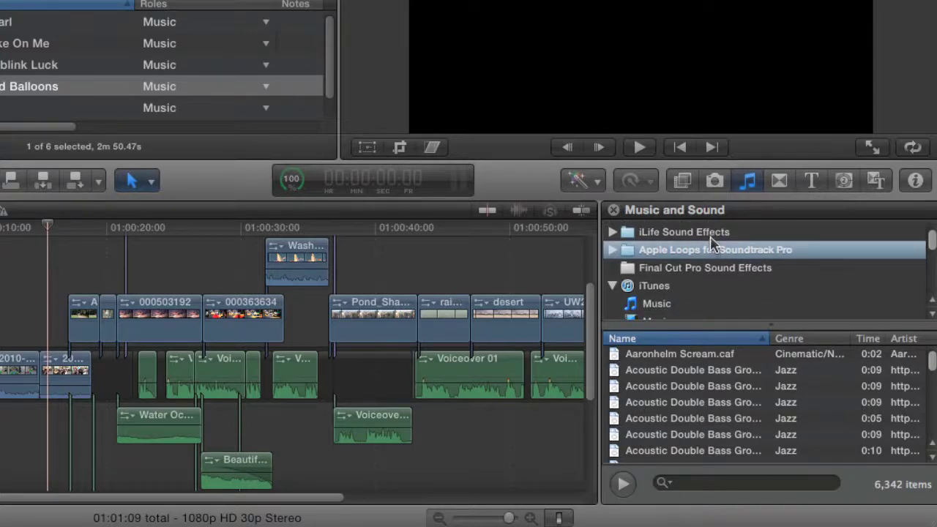
pyautogui.scroll(-3, 698, 238)
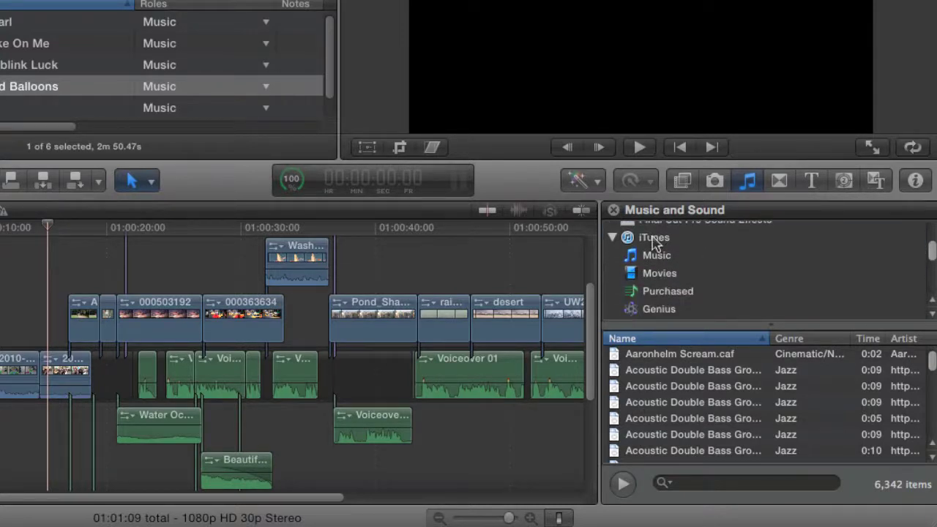
pyautogui.scroll(-2, 653, 245)
pyautogui.scroll(6, 666, 256)
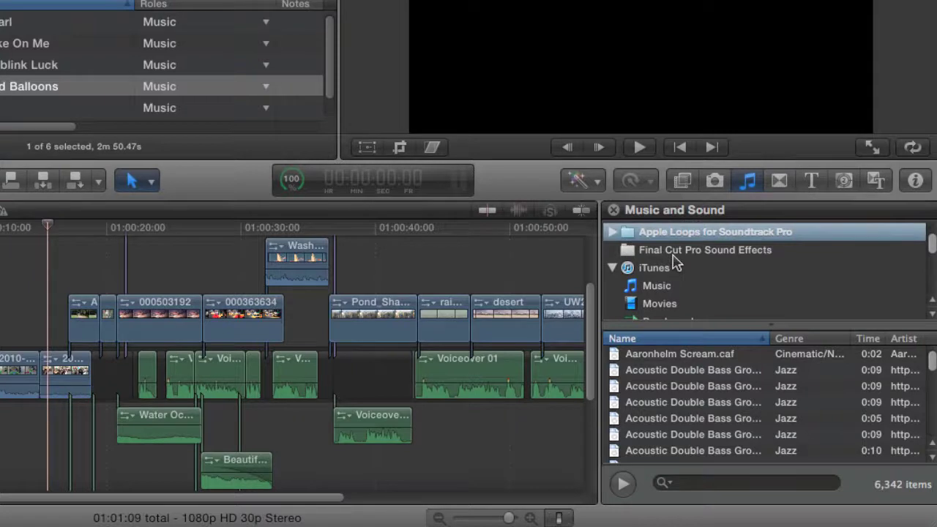
pyautogui.scroll(-8, 673, 260)
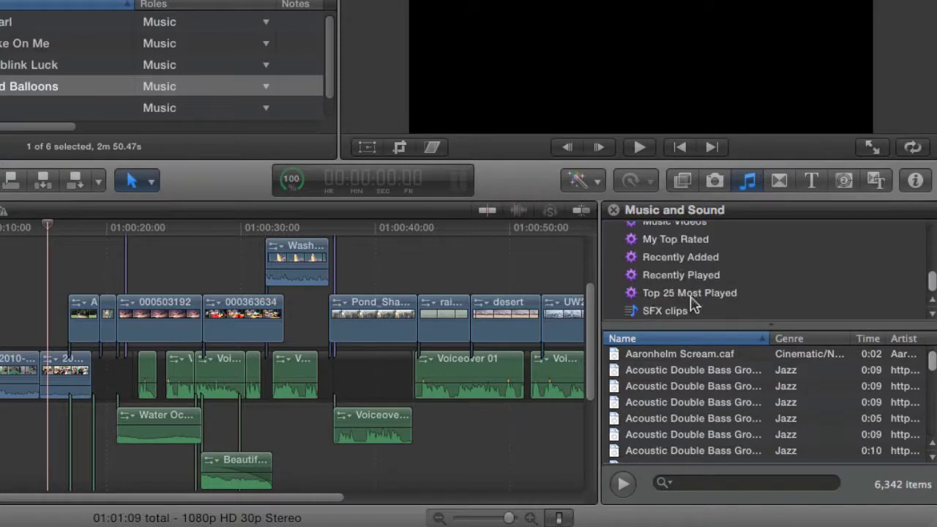
pyautogui.scroll(3, 666, 307)
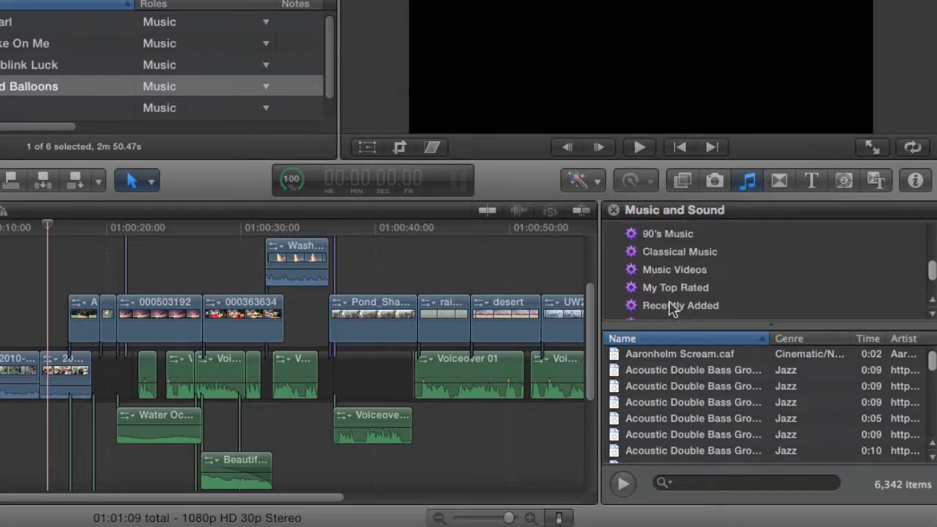
pyautogui.scroll(2, 669, 305)
pyautogui.scroll(-7, 670, 306)
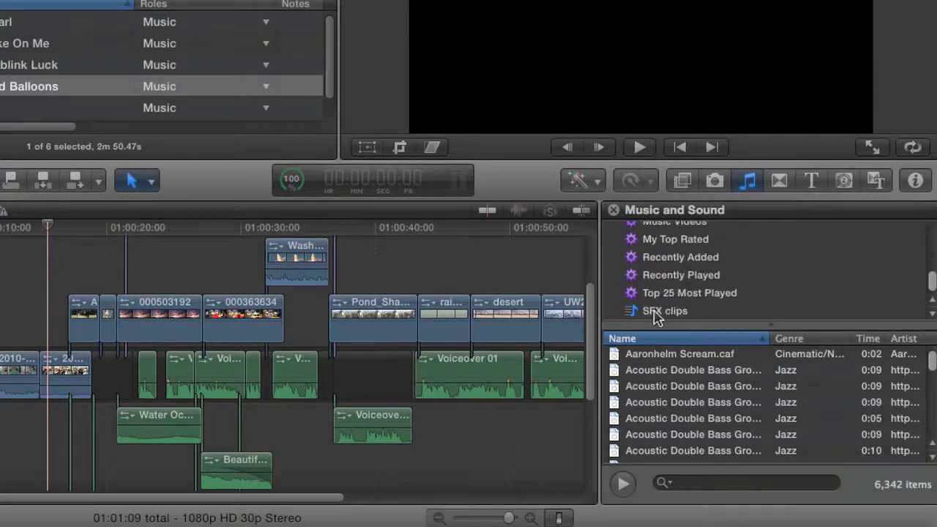
pyautogui.click(666, 312)
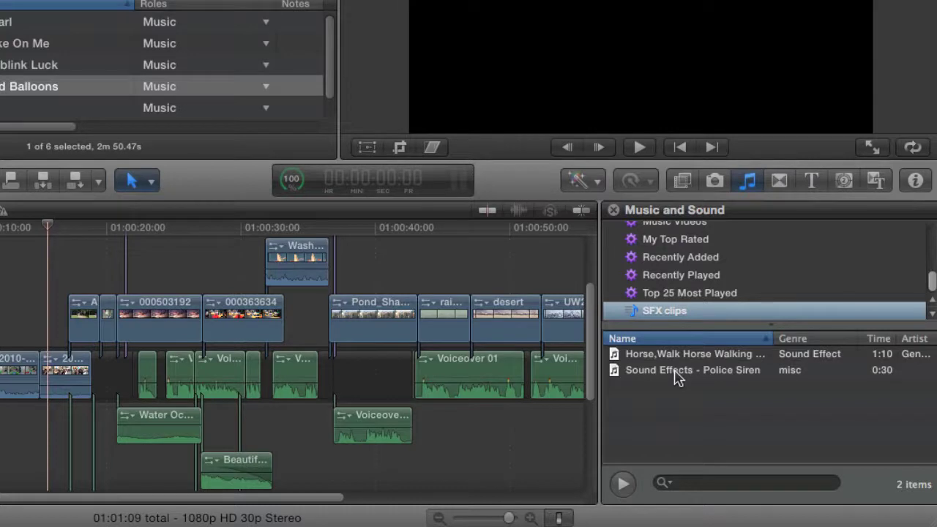
# - Place the Police Siren and horse-walking sound effects into the project timeline
pyautogui.moveTo(677, 377); pyautogui.dragTo(432, 439)
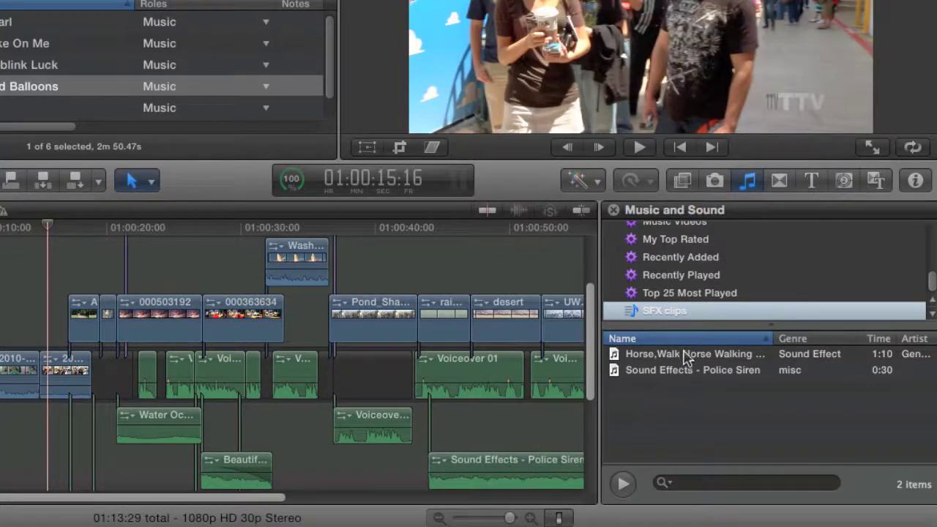
pyautogui.moveTo(686, 359); pyautogui.dragTo(453, 448)
pyautogui.scroll(-3, 492, 433)
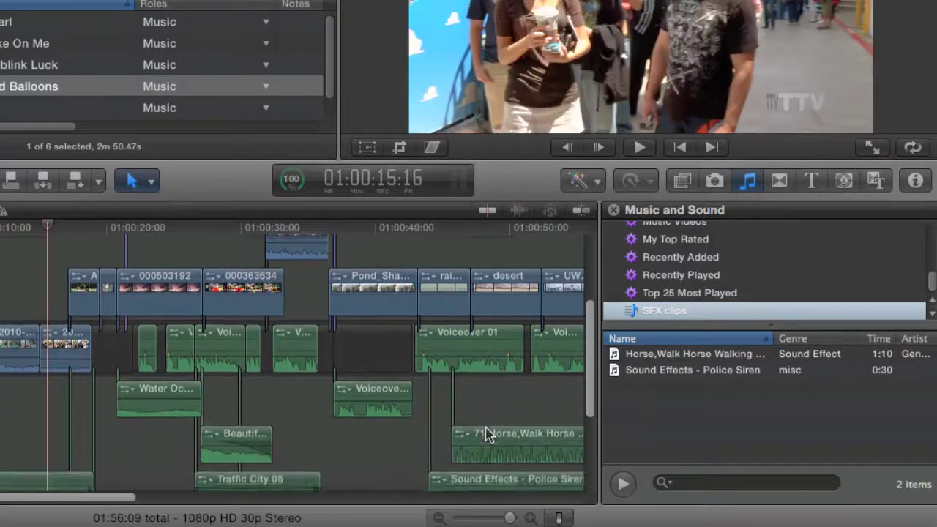
pyautogui.moveTo(115, 497); pyautogui.dragTo(304, 507)
# - Inspect each sound clip's role: Police Siren shows Music, Horse Walking shows Effects
pyautogui.click(54, 429)
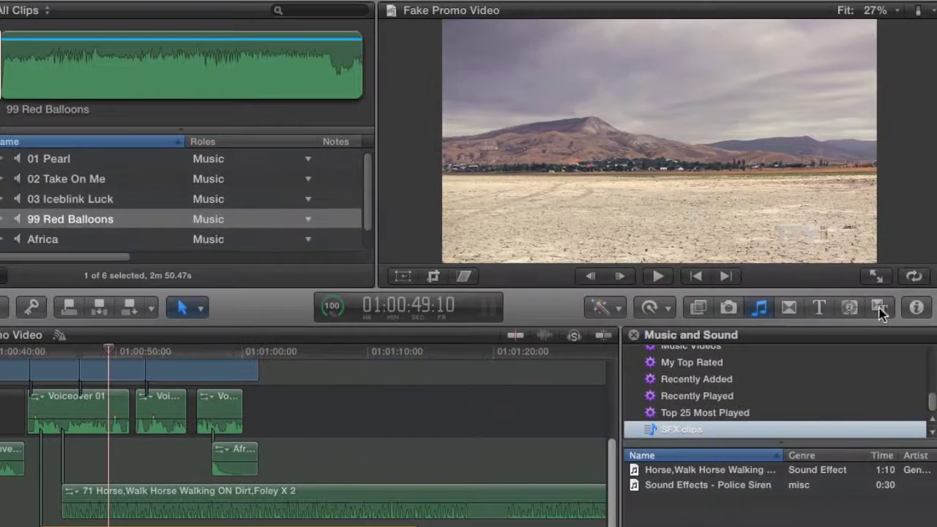
pyautogui.click(915, 181)
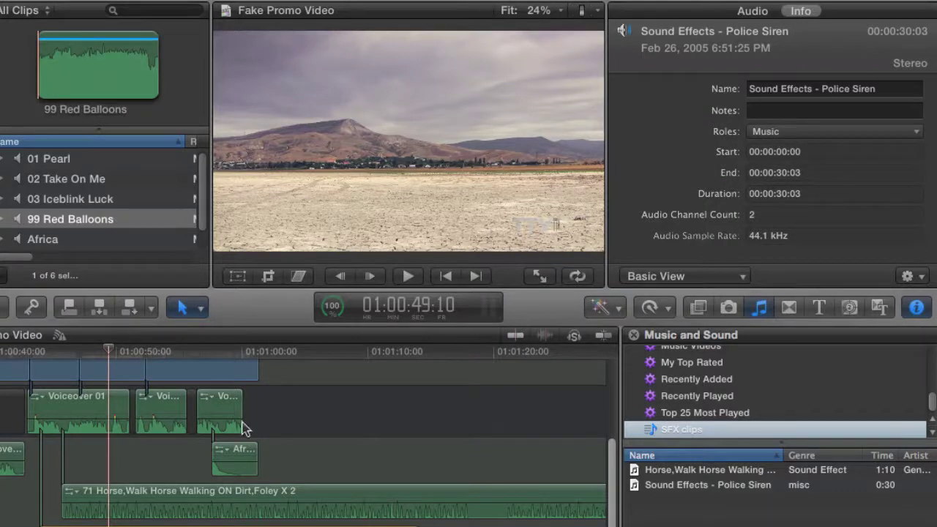
pyautogui.click(106, 496)
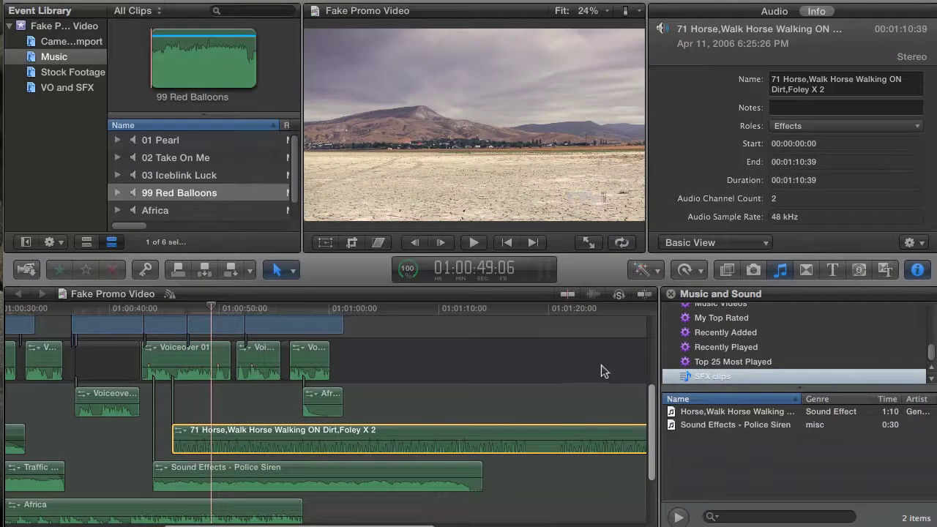
# - Hide Final Cut Pro and sort the iTunes SFX clips playlist by genre
pyautogui.press('super+h')
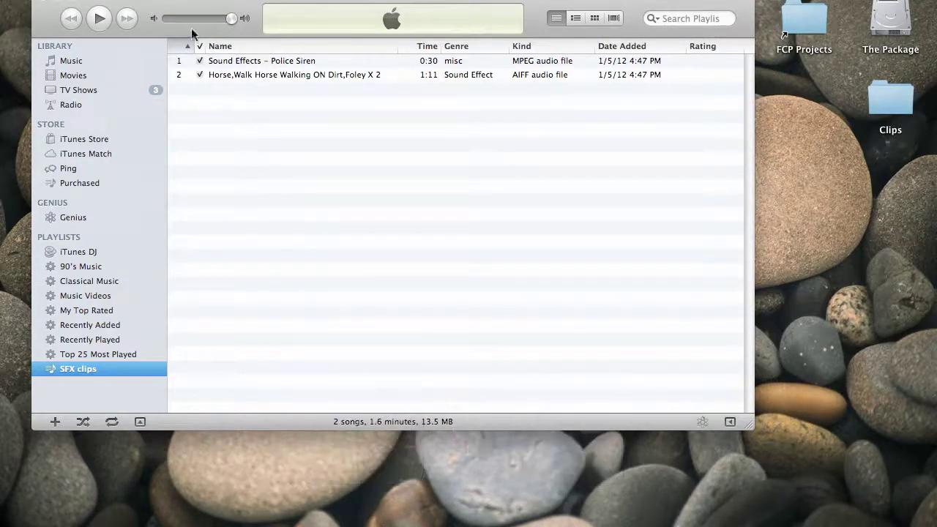
pyautogui.moveTo(211, 3)
pyautogui.mouseDown()
pyautogui.moveTo(185, 2)
pyautogui.moveTo(203, 1)
pyautogui.mouseUp()
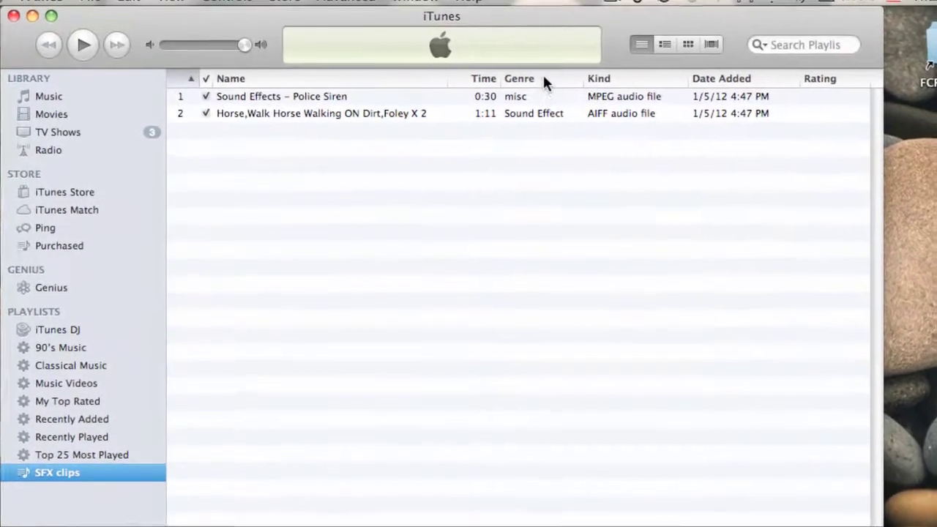
pyautogui.click(532, 81)
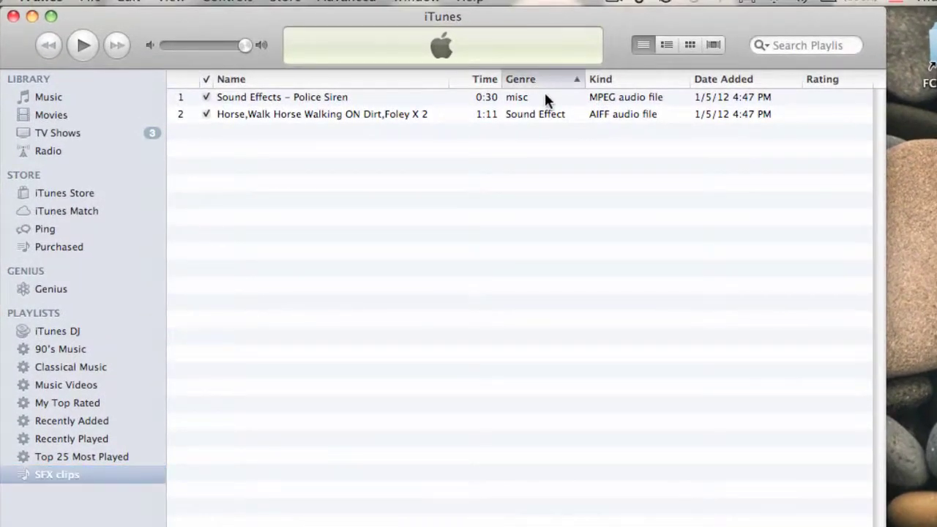
pyautogui.click(377, 96)
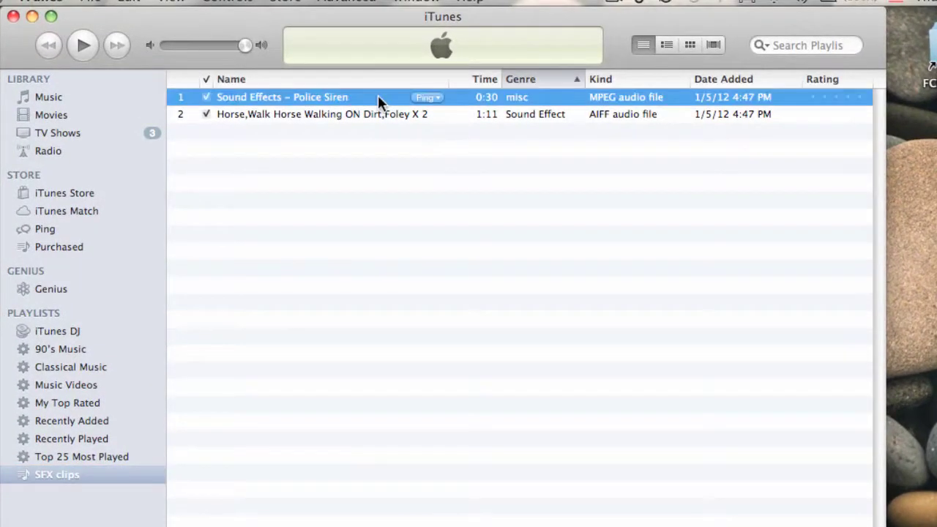
pyautogui.click(521, 113)
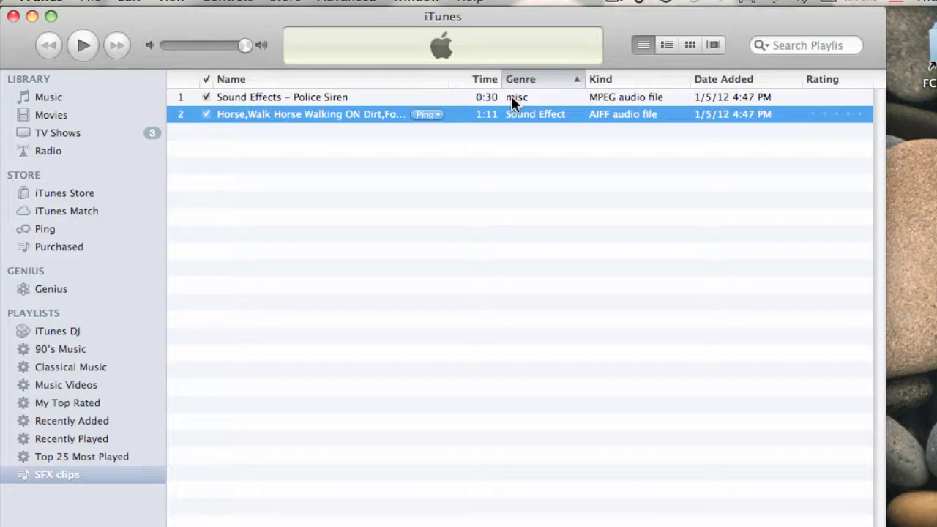
# - Change the Police Siren track's genre from misc to Sound Effect via Get Info
pyautogui.click(407, 93)
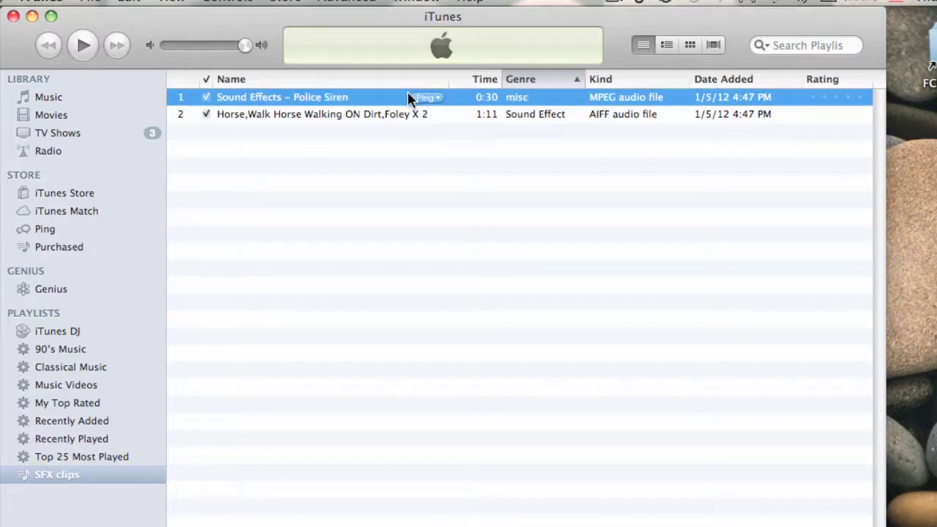
pyautogui.rightClick(353, 89)
pyautogui.click(411, 196)
pyautogui.click(433, 108)
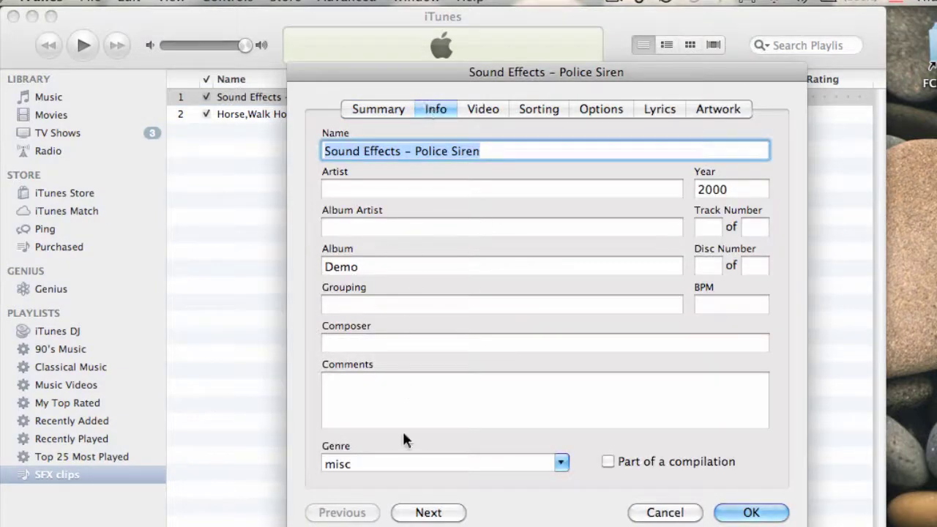
pyautogui.click(507, 464)
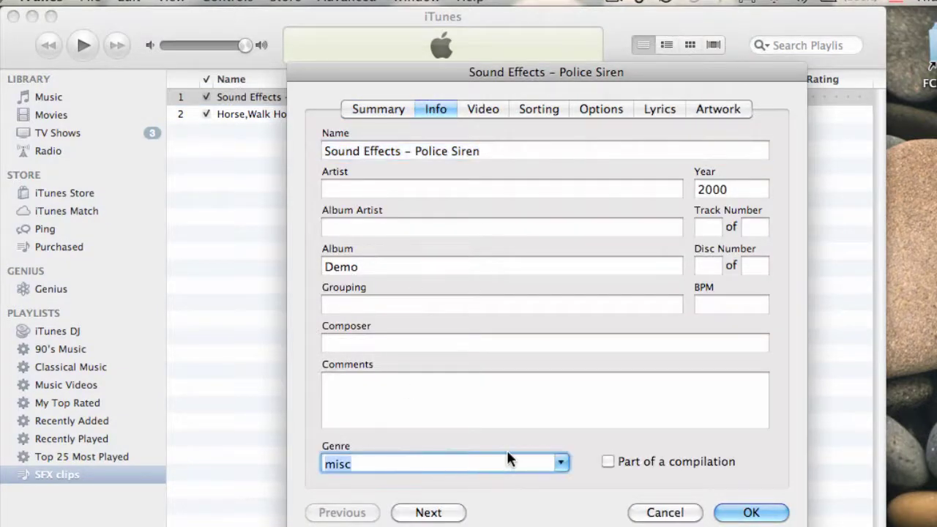
pyautogui.write('Sound Effect')
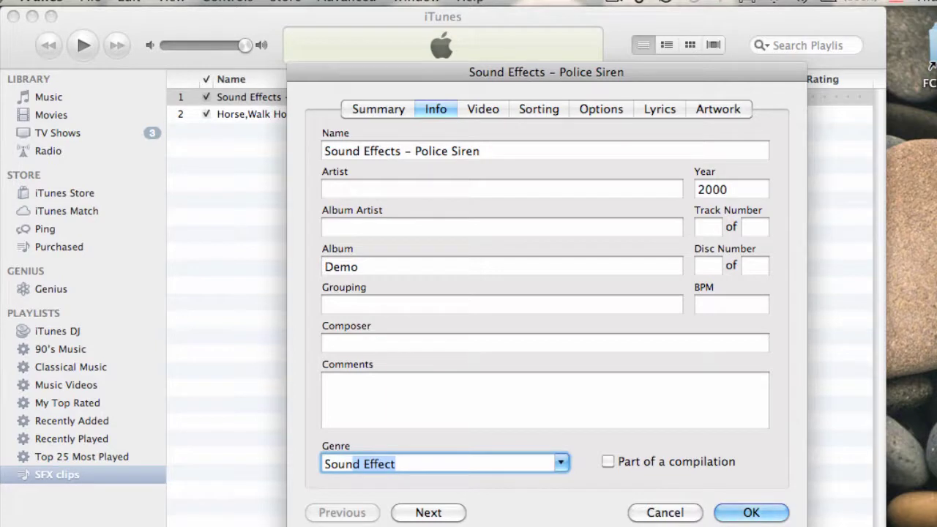
pyautogui.click(768, 511)
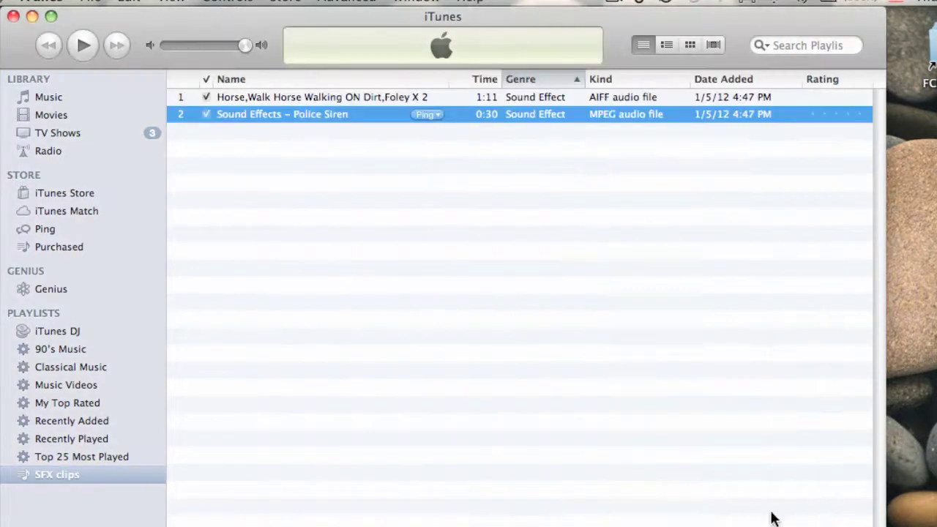
pyautogui.click(528, 196)
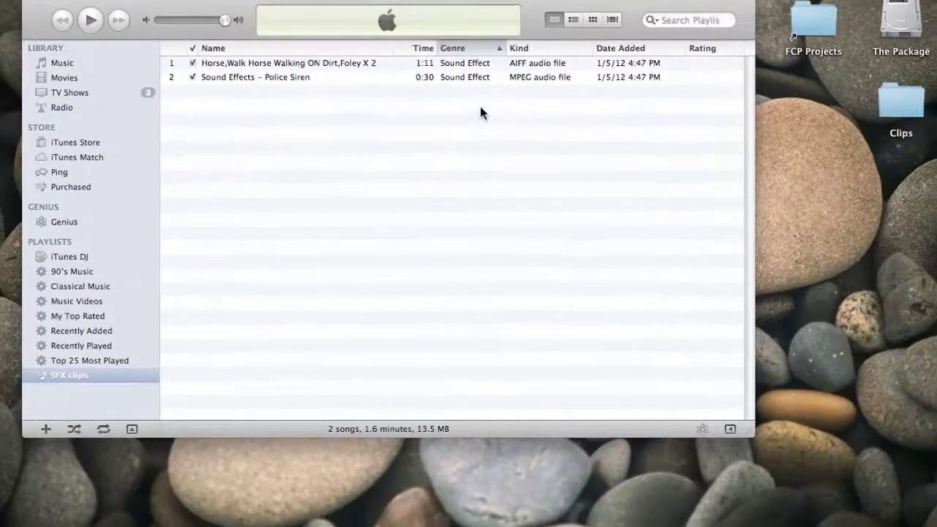
pyautogui.press('super+Tab')
pyautogui.press('super+Tab')
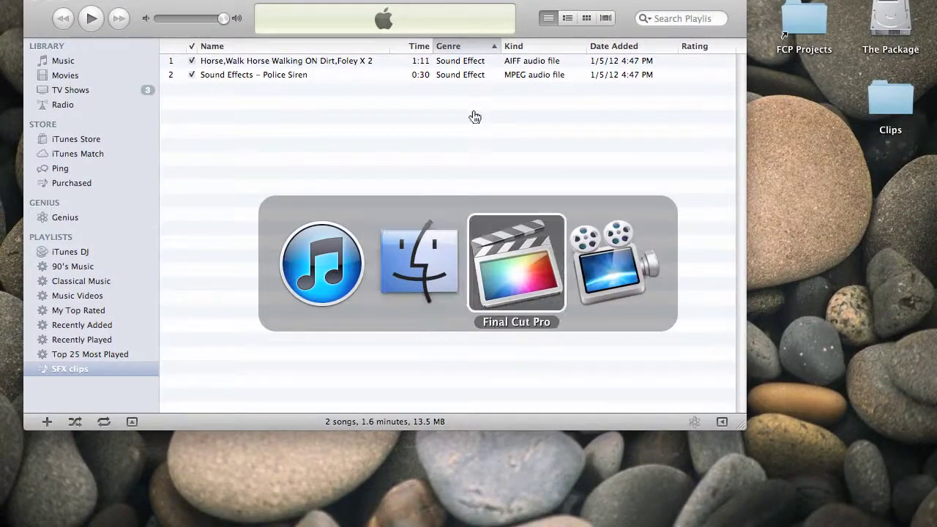
# - Delete the Police Siren and horse-walking clips from the timeline
pyautogui.click(758, 437)
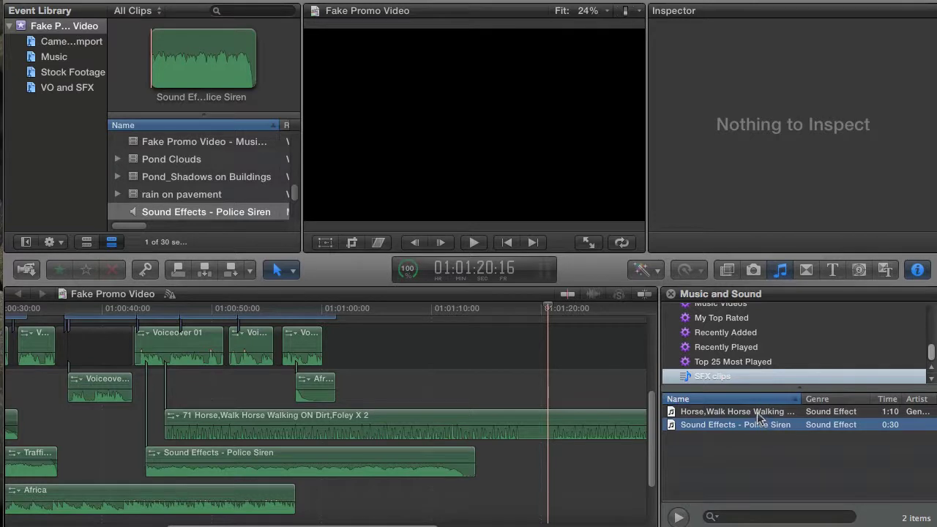
pyautogui.click(825, 412)
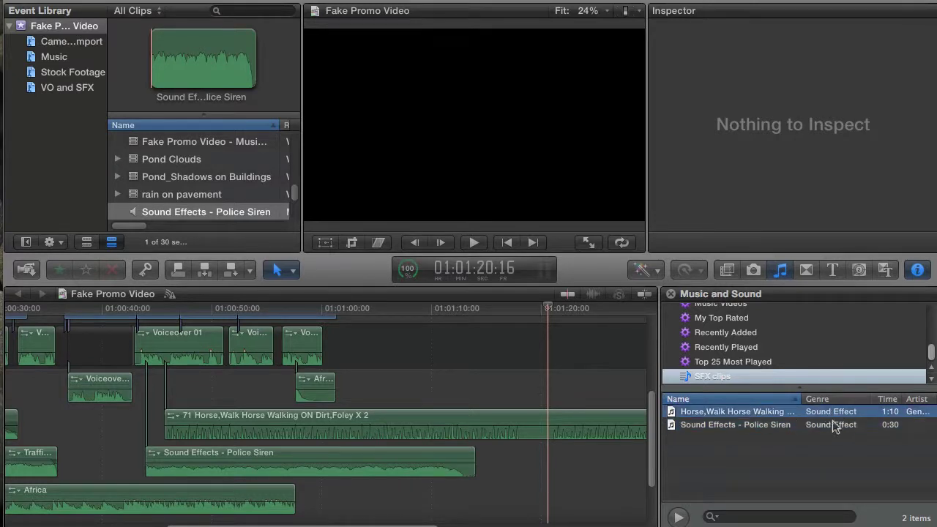
pyautogui.moveTo(524, 463); pyautogui.dragTo(401, 426)
pyautogui.press('Delete')
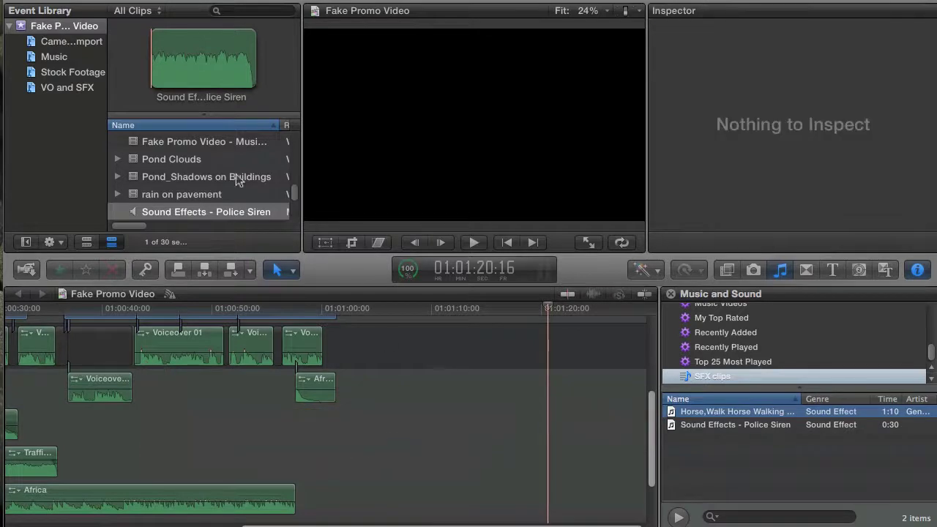
# - Select the Police Siren clip in the Fake Promo Video event
pyautogui.click(91, 29)
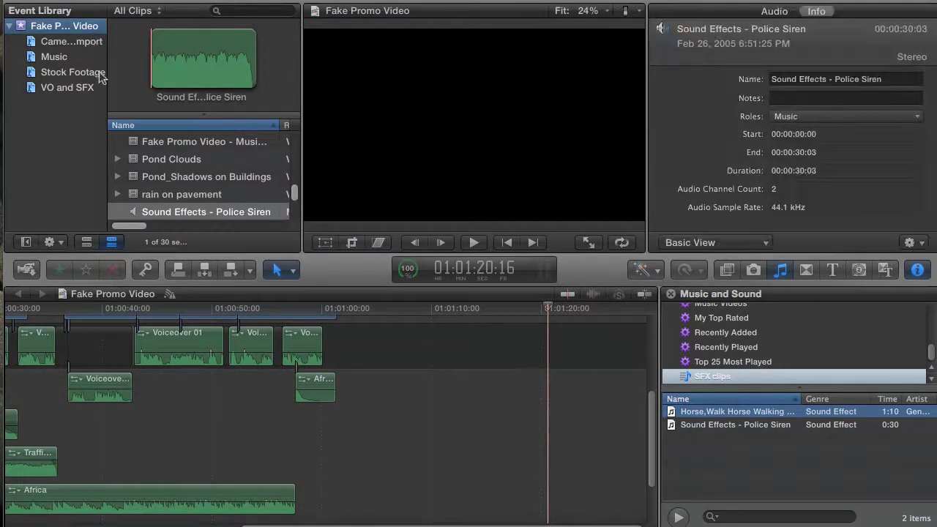
pyautogui.scroll(-1, 268, 212)
pyautogui.click(168, 207)
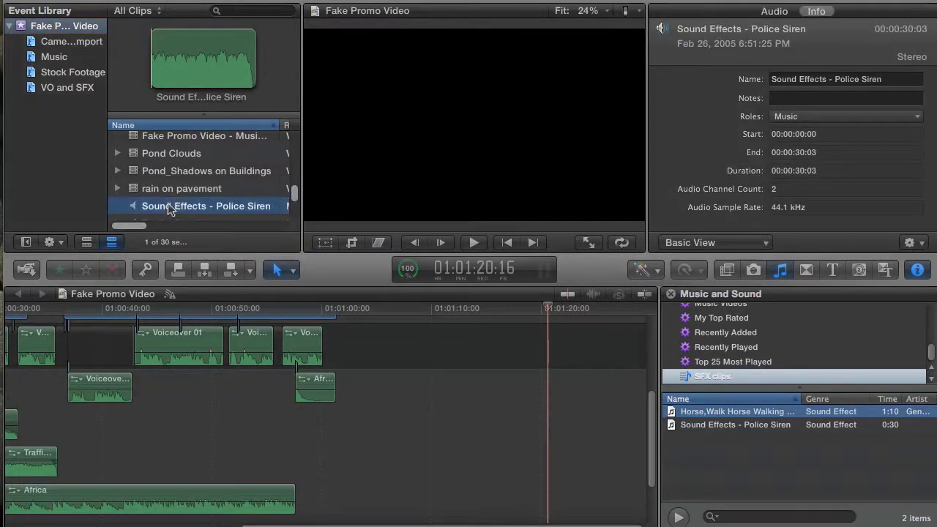
# - Trash the old Police Siren media, re-add it from the sound browser, and confirm its Effects role
pyautogui.press('super+BackSpace')
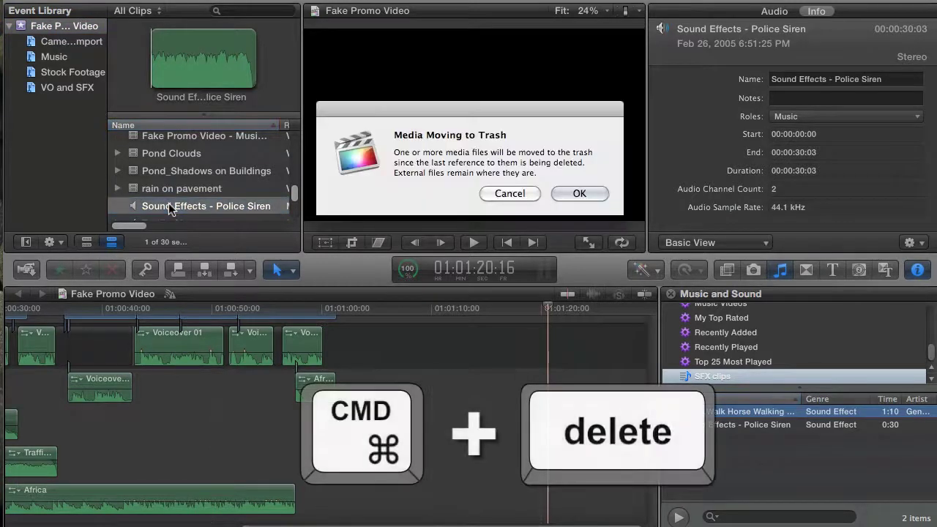
pyautogui.click(580, 192)
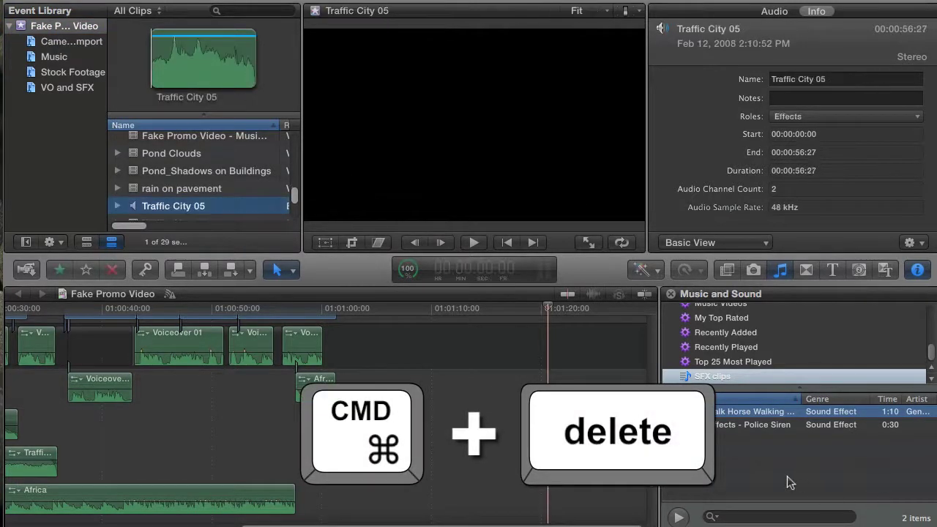
pyautogui.moveTo(724, 424); pyautogui.dragTo(224, 439)
pyautogui.click(343, 432)
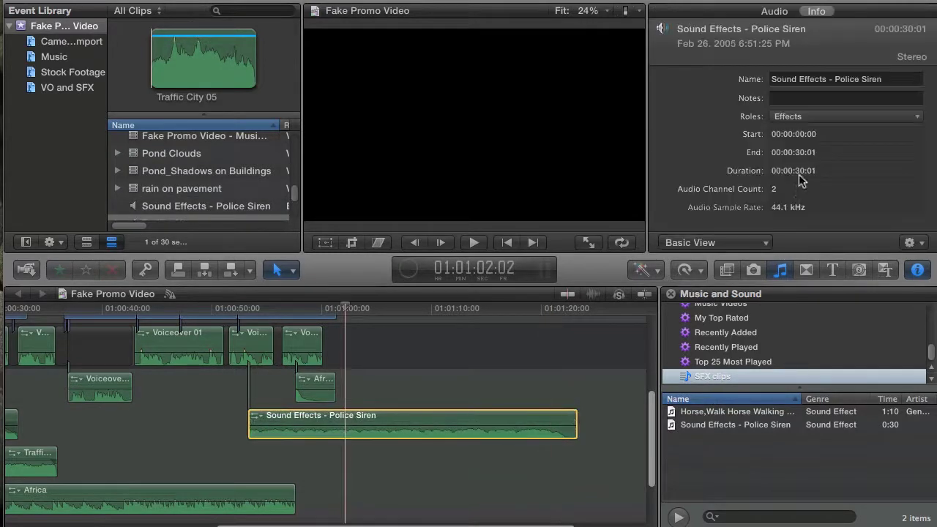
pyautogui.click(821, 117)
pyautogui.click(821, 116)
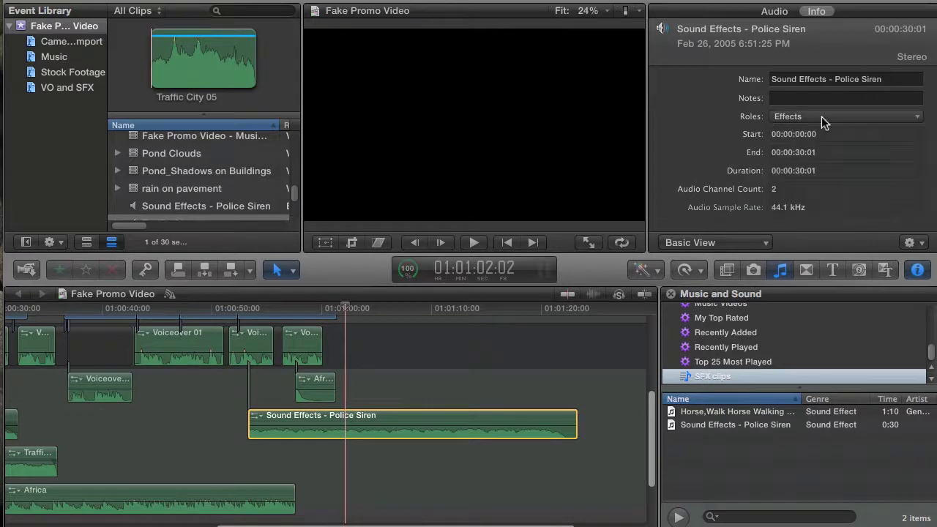
# - Remove the test Police Siren clip from the timeline and close the sound browser and inspector
pyautogui.click(401, 423)
pyautogui.press('Delete')
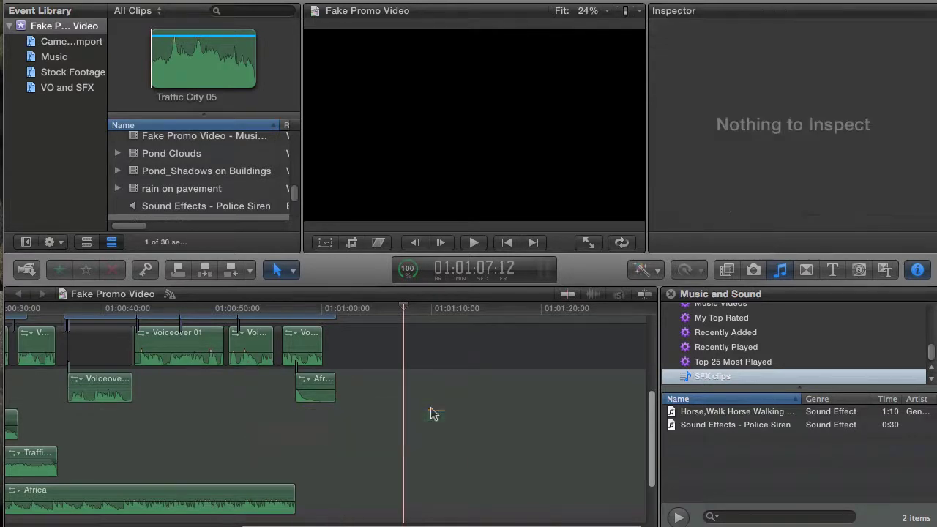
pyautogui.click(671, 294)
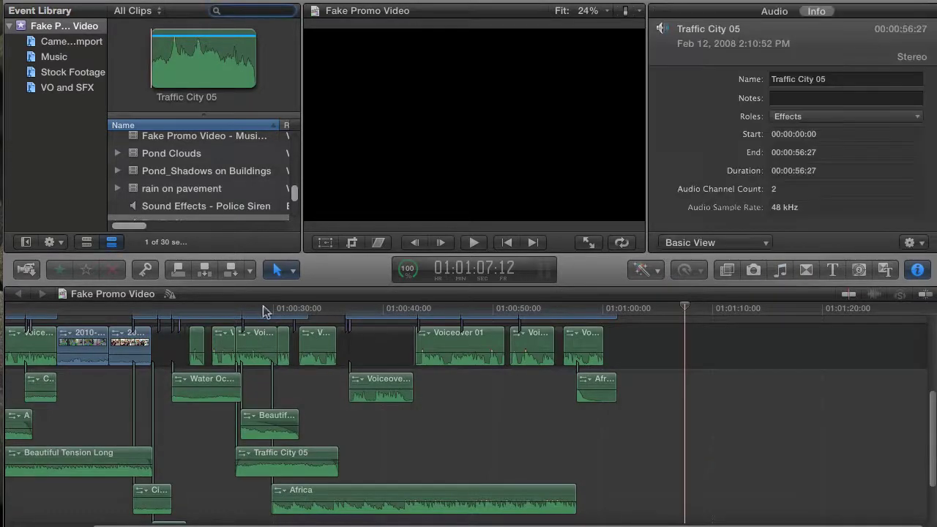
pyautogui.click(916, 270)
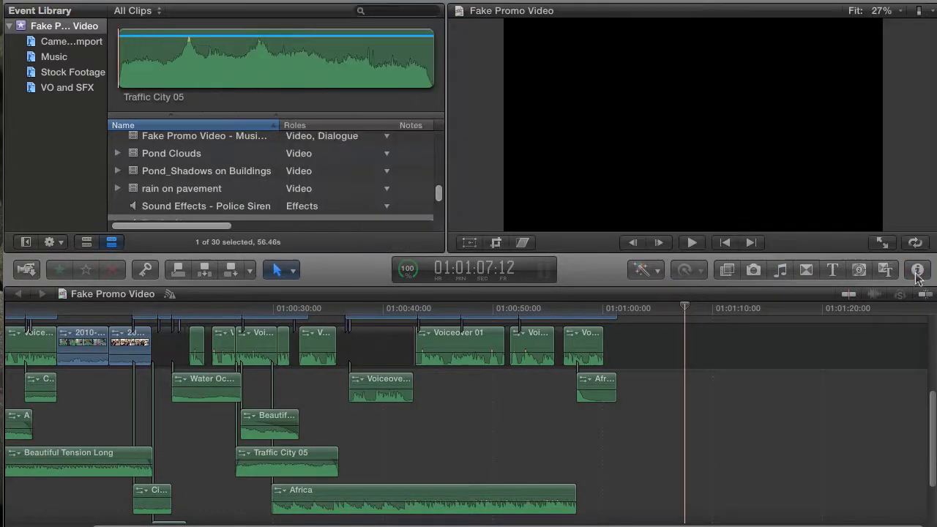
pyautogui.click(284, 309)
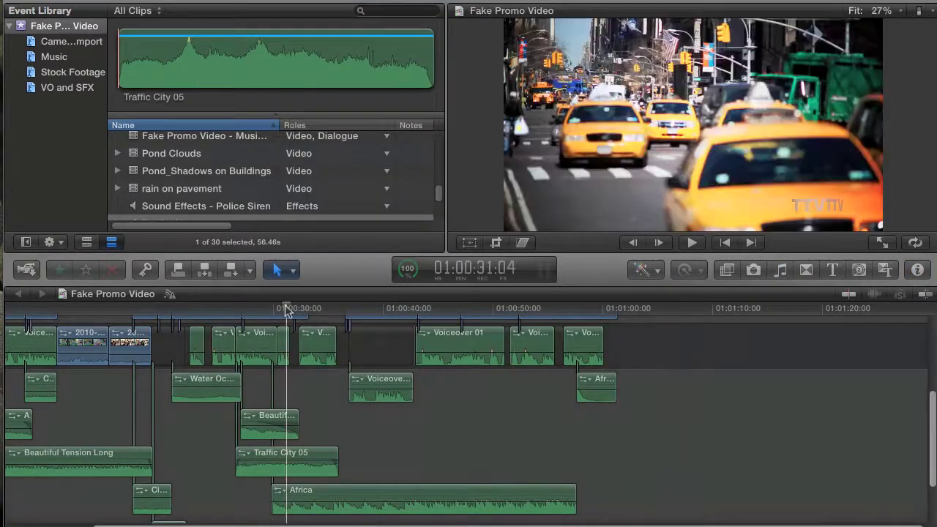
pyautogui.click(387, 174)
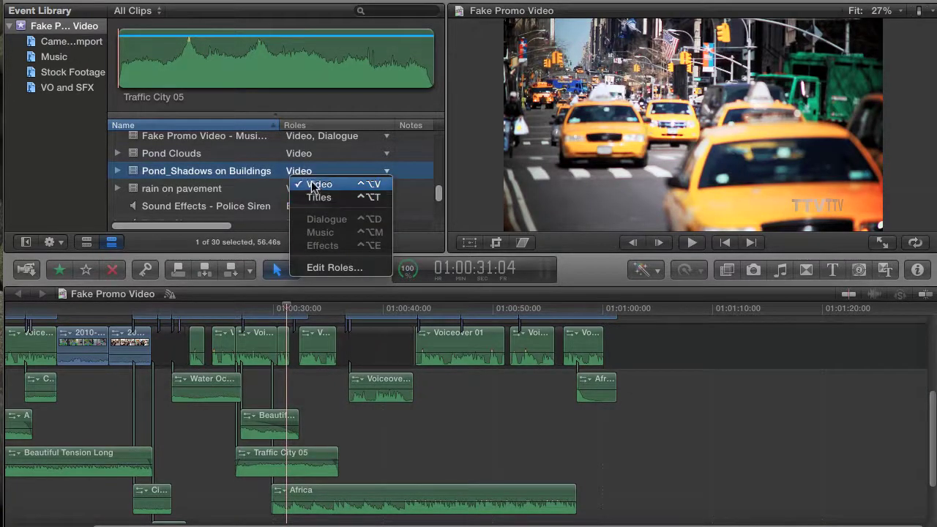
# - Change the Traffic City 05 timeline clip's role from Effects to Music in the Info inspector
pyautogui.click(319, 183)
pyautogui.hscroll(-3, 212, 410)
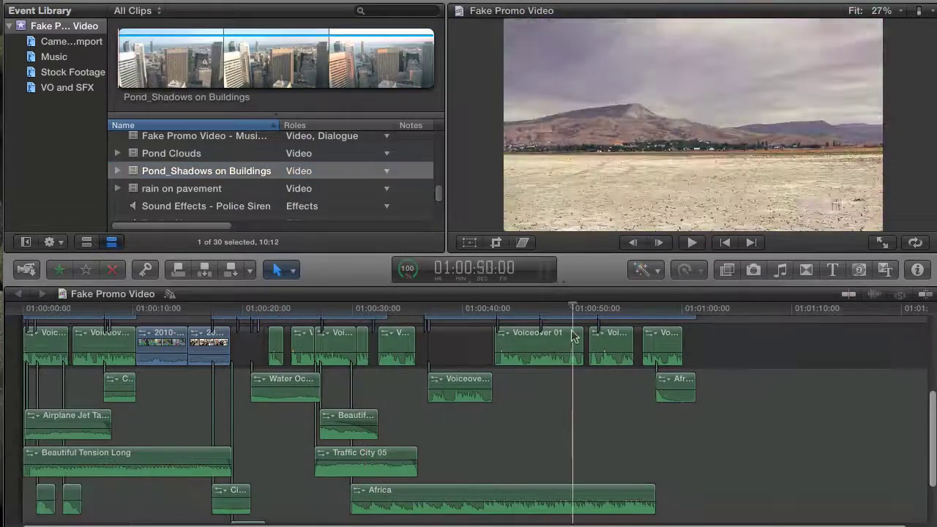
pyautogui.moveTo(163, 324)
pyautogui.mouseDown()
pyautogui.moveTo(229, 322)
pyautogui.moveTo(180, 319)
pyautogui.mouseUp()
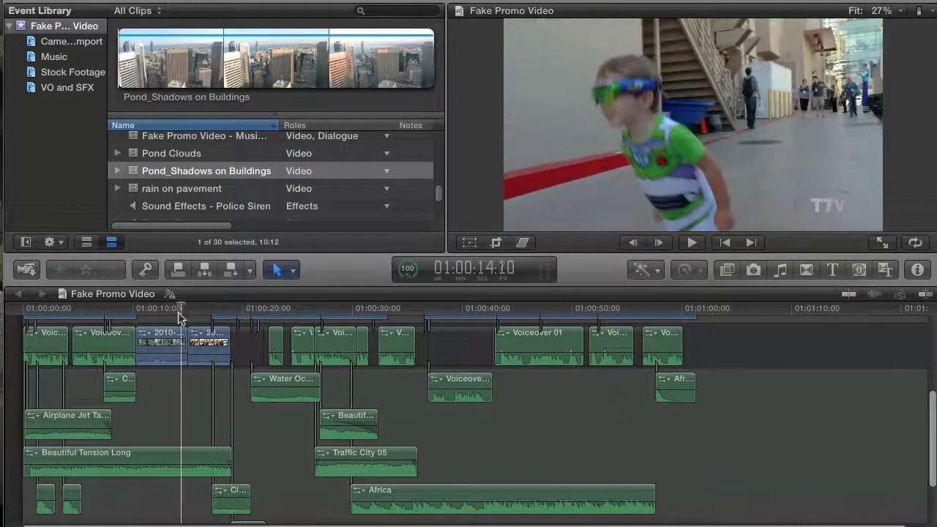
pyautogui.click(348, 457)
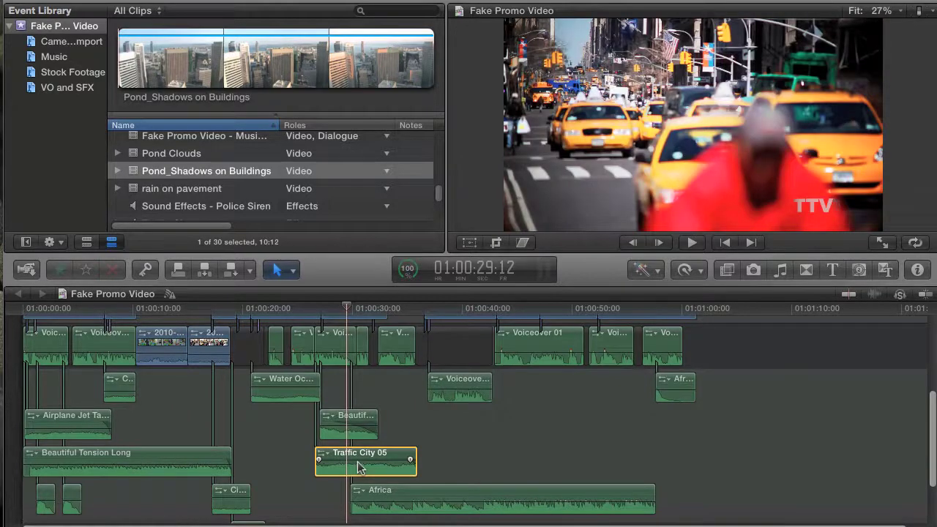
pyautogui.click(919, 270)
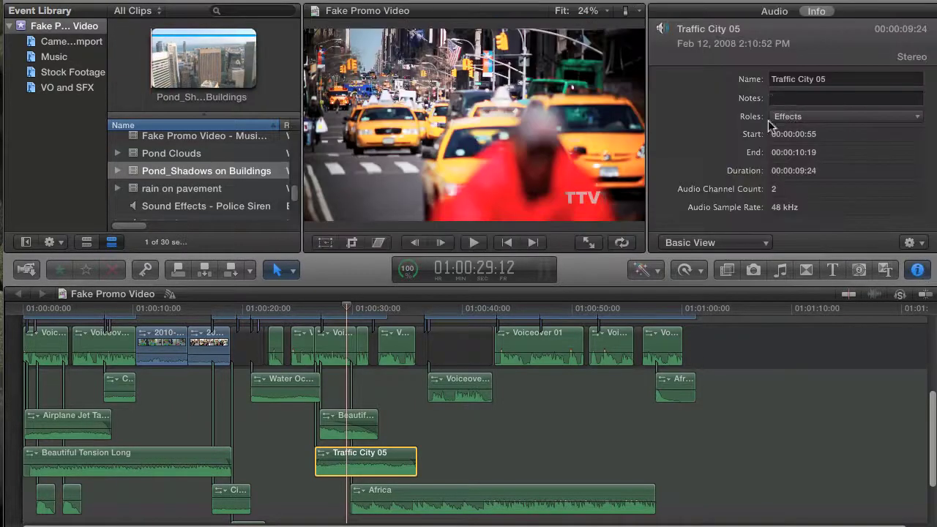
pyautogui.click(818, 115)
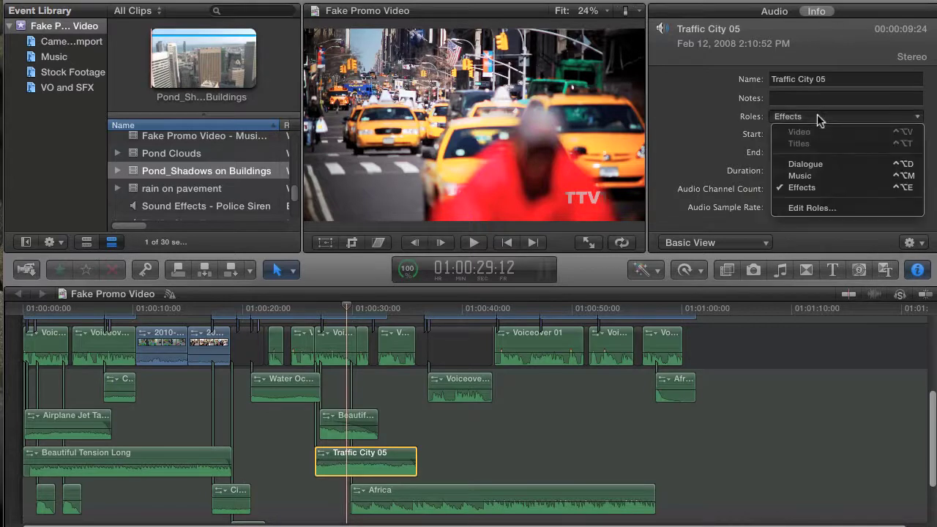
pyautogui.click(820, 182)
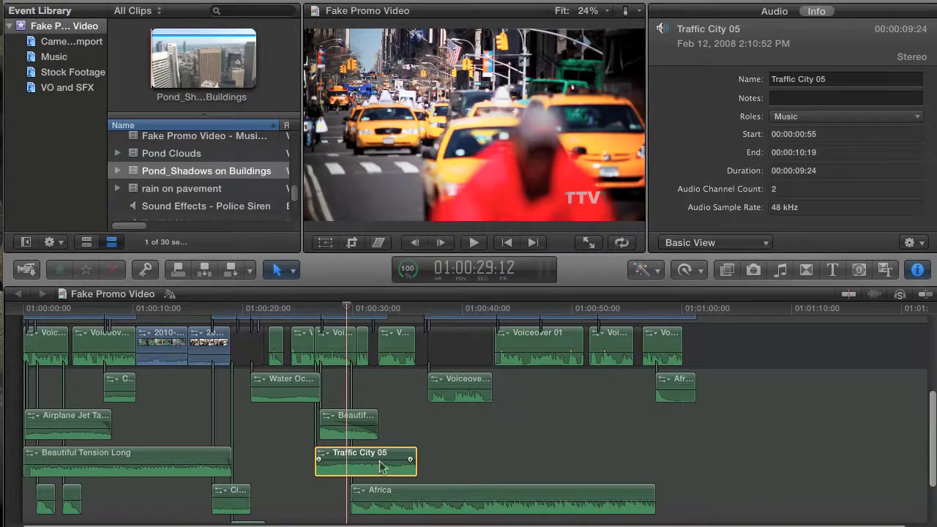
# - Move the playhead to 01:00:32:00 and reveal Traffic City 05's source clip in the browser
pyautogui.moveTo(375, 460)
pyautogui.click(375, 469)
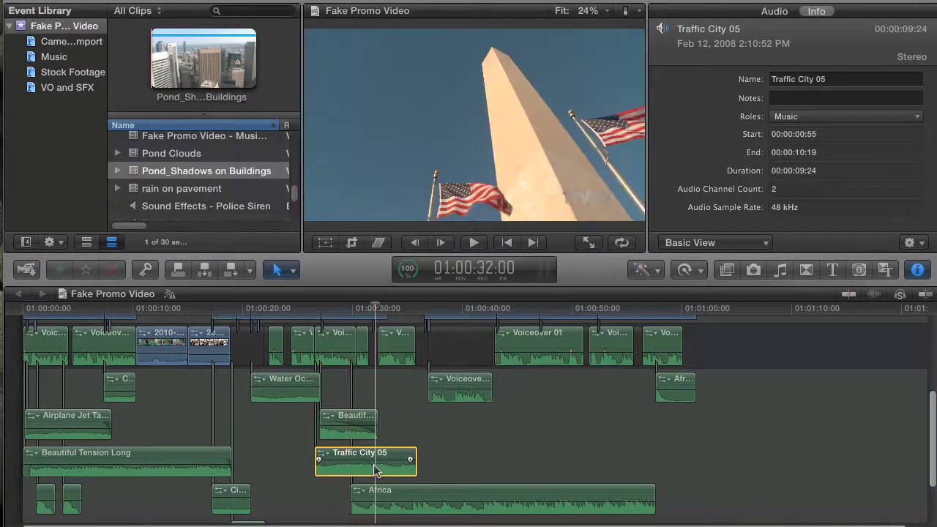
pyautogui.hotkey('shift', 'f')
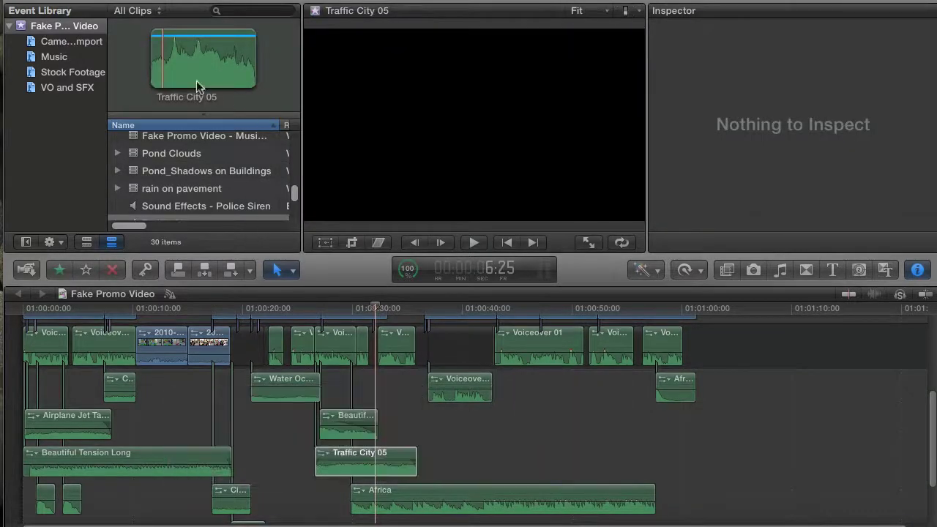
# - Close the Inspector and set the browser's Traffic City 05 clip to the Dialogue role
pyautogui.scroll(-1, 241, 172)
pyautogui.scroll(-1, 232, 173)
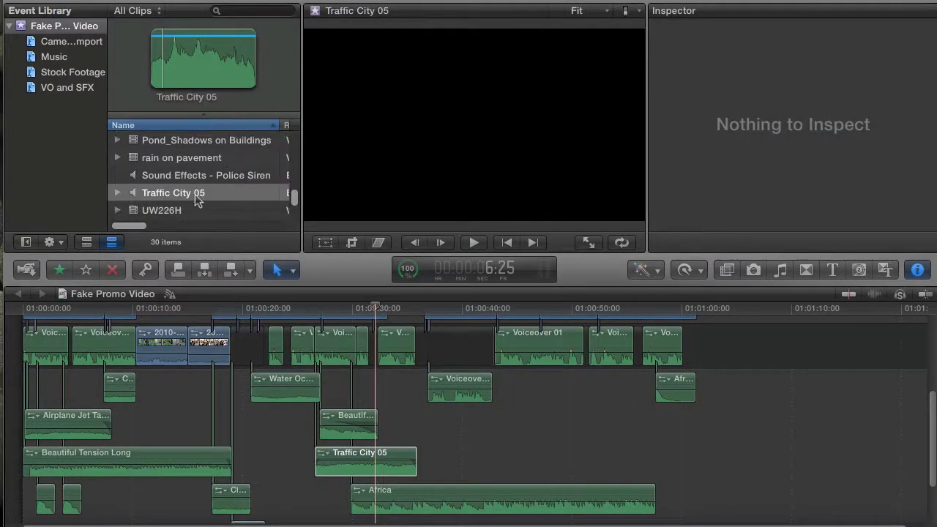
pyautogui.click(919, 270)
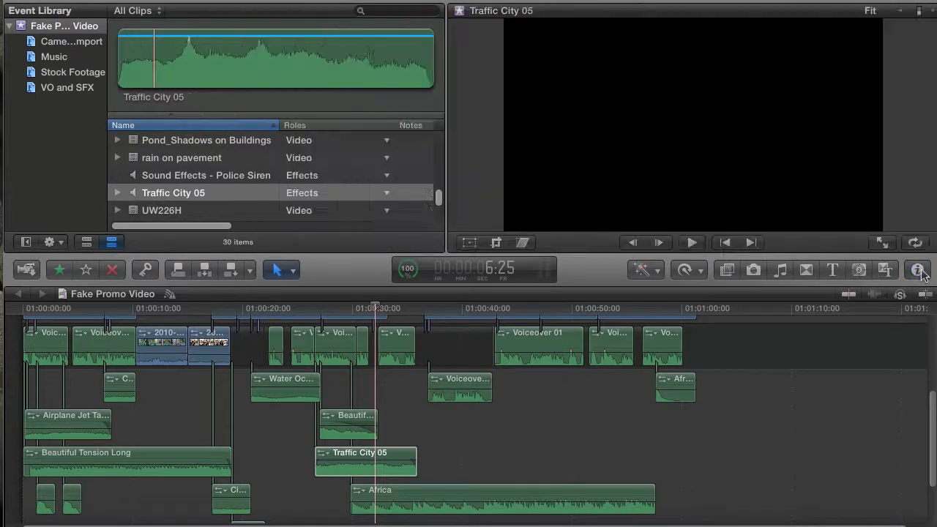
pyautogui.click(202, 198)
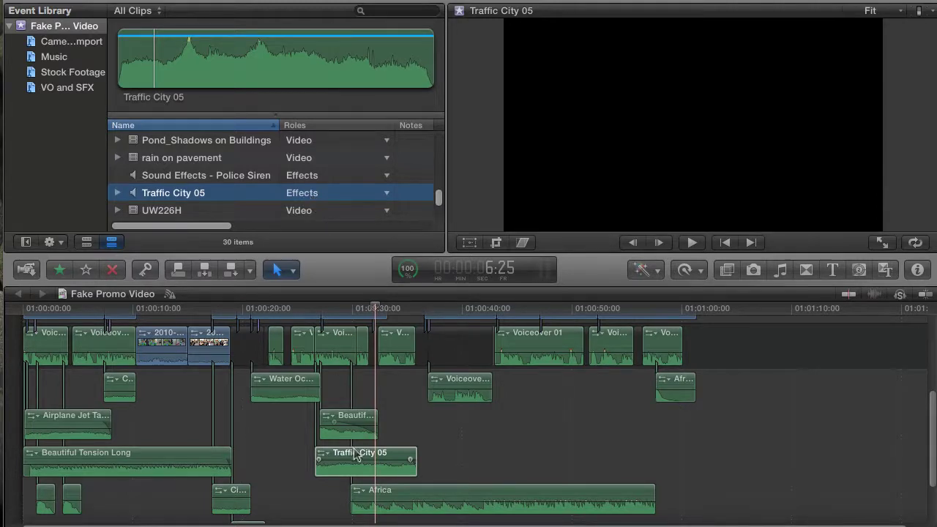
pyautogui.moveTo(357, 471)
pyautogui.click(386, 193)
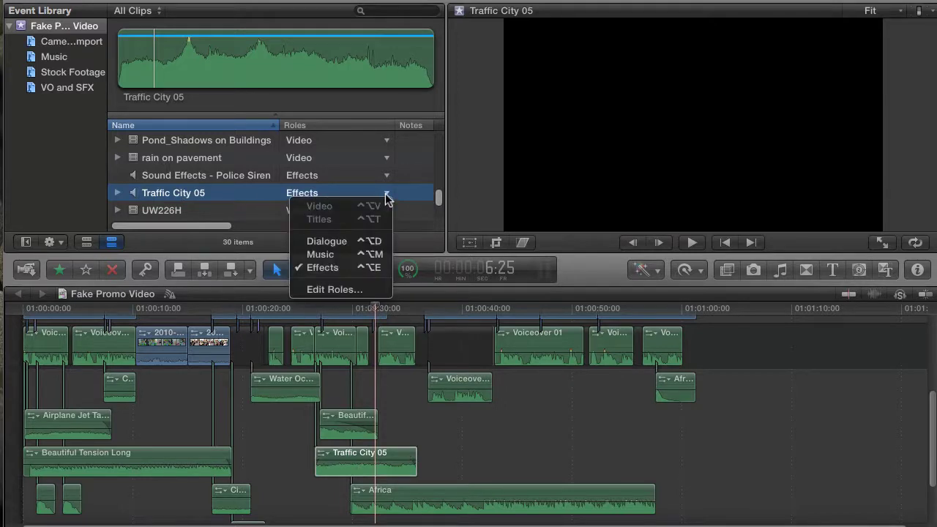
pyautogui.click(336, 244)
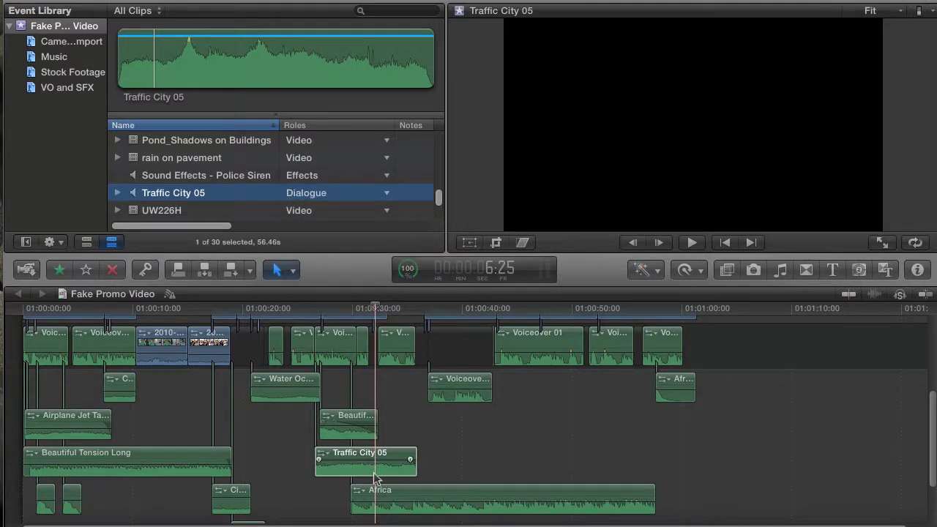
# - Set the Traffic City 05 timeline clip's role back to Effects in the Info inspector
pyautogui.click(374, 472)
pyautogui.click(917, 270)
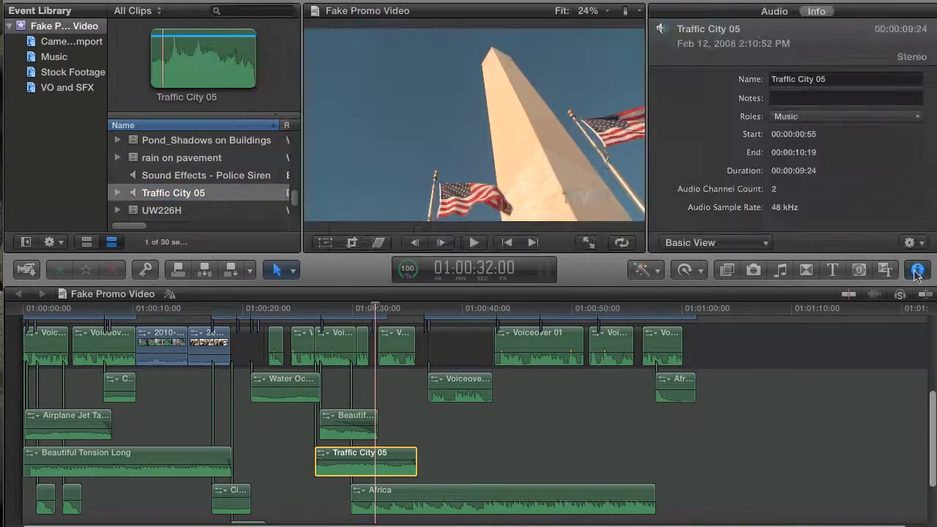
pyautogui.click(381, 472)
pyautogui.click(813, 117)
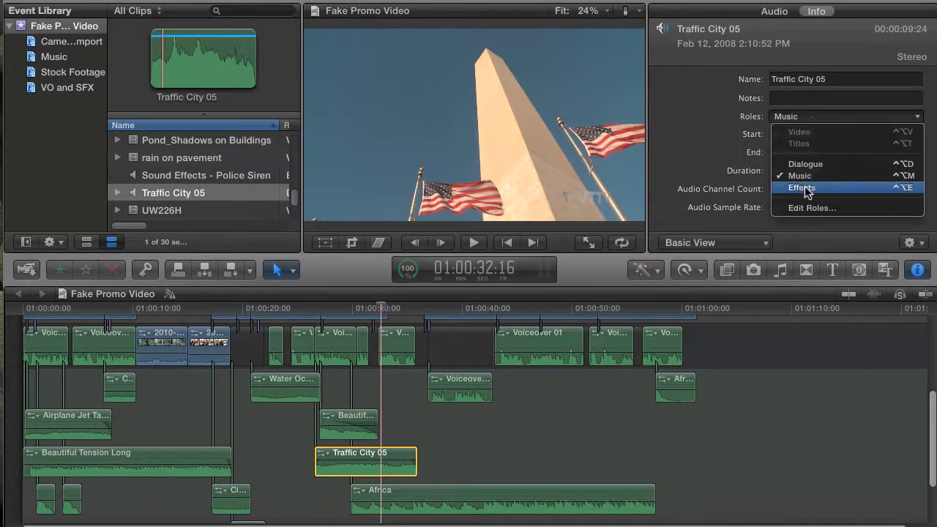
pyautogui.click(803, 188)
# - Set the browser's Traffic City 05 clip back to Effects in the Roles column
pyautogui.click(246, 195)
pyautogui.moveTo(157, 225); pyautogui.dragTo(181, 225)
pyautogui.click(265, 193)
pyautogui.click(207, 268)
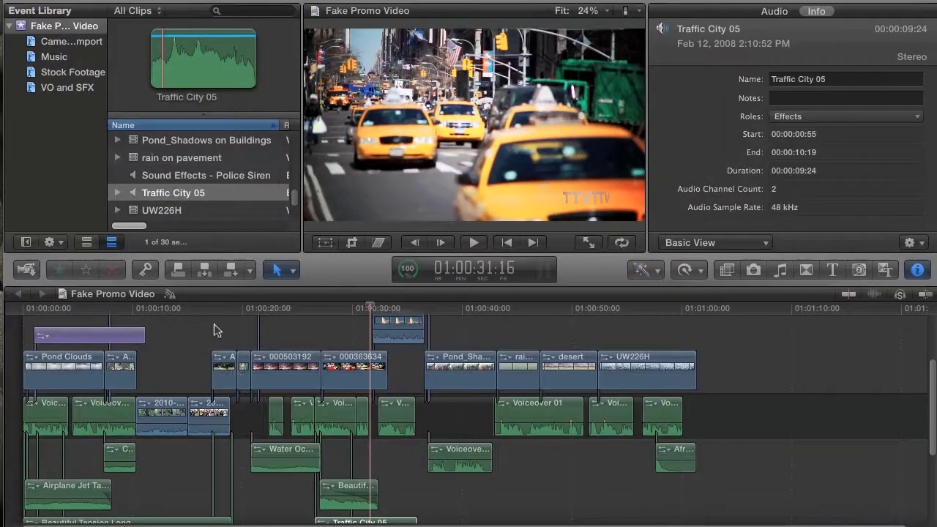
pyautogui.moveTo(248, 310); pyautogui.dragTo(58, 314)
pyautogui.scroll(-4, 135, 388)
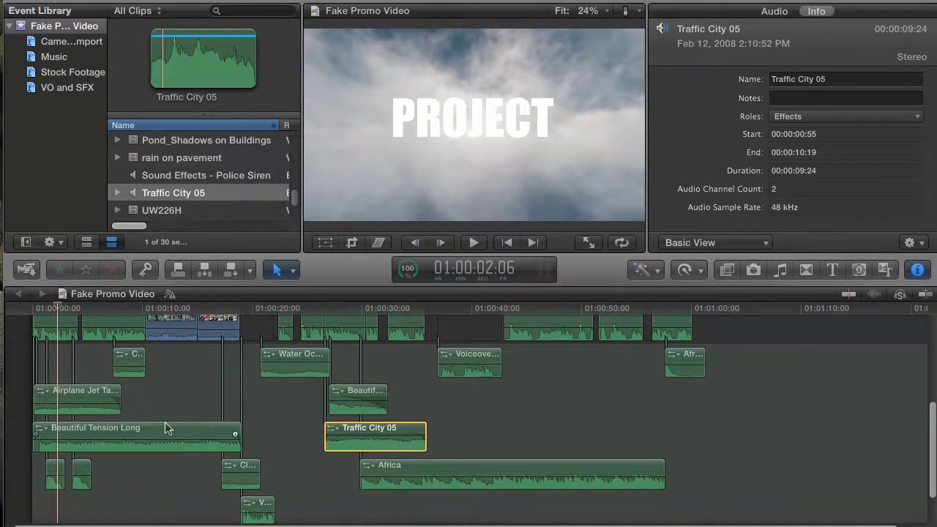
pyautogui.scroll(-1, 165, 428)
pyautogui.scroll(8, 165, 424)
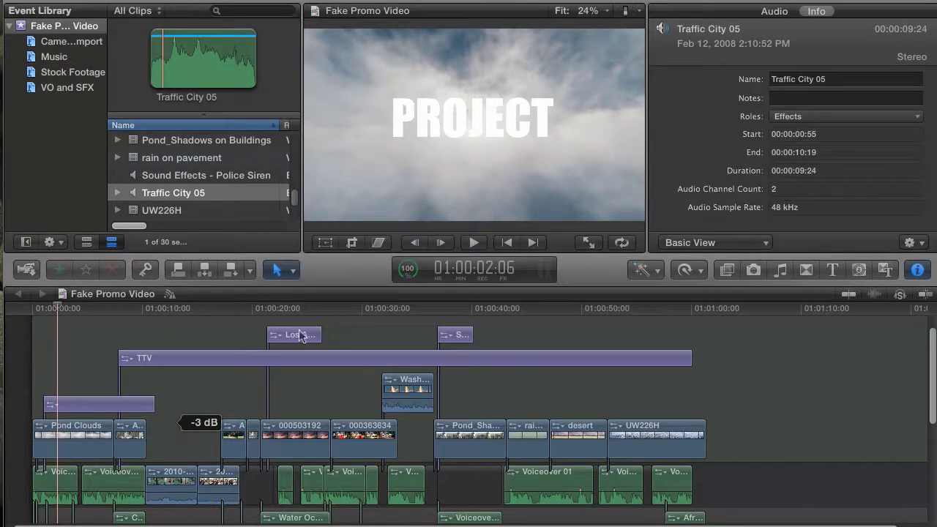
pyautogui.moveTo(94, 311); pyautogui.dragTo(197, 311)
pyautogui.click(88, 366)
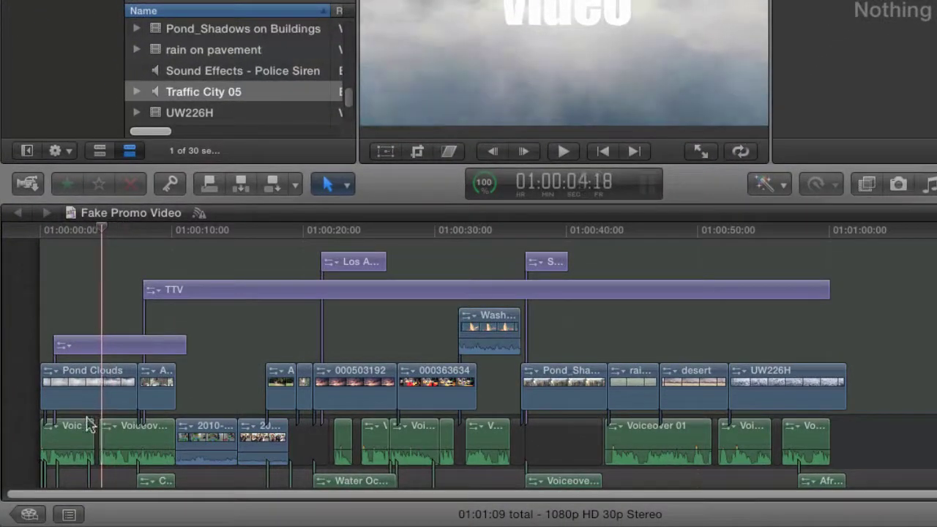
# - Show the Timeline Index Roles list with Video, Titles, Dialogue, Music and Effects
pyautogui.click(68, 515)
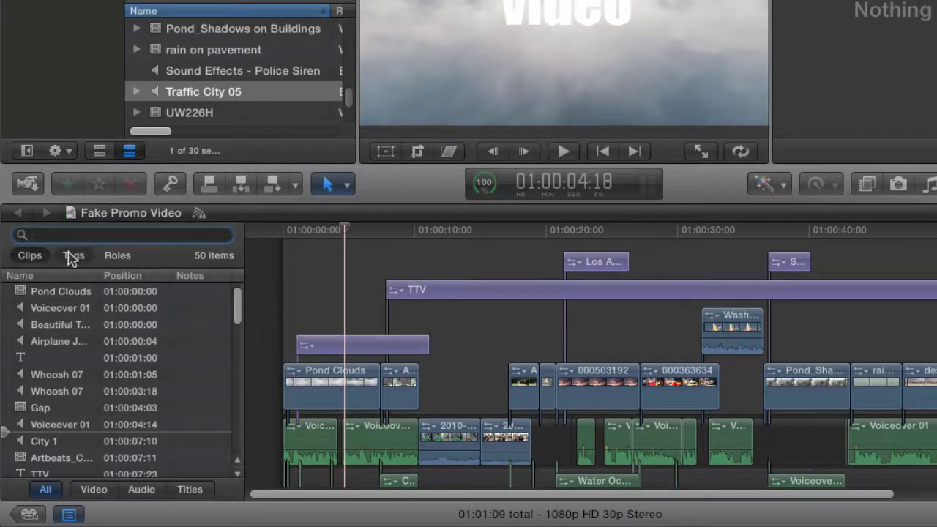
pyautogui.click(117, 260)
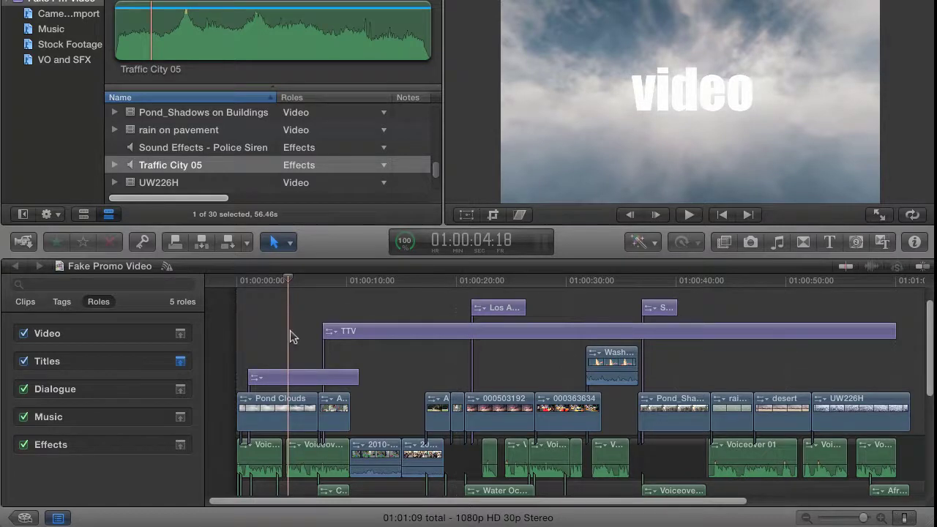
# - Highlight the Effects role clips such as Traffic City 05, then play the project
pyautogui.scroll(-5, 290, 331)
pyautogui.scroll(-4, 289, 336)
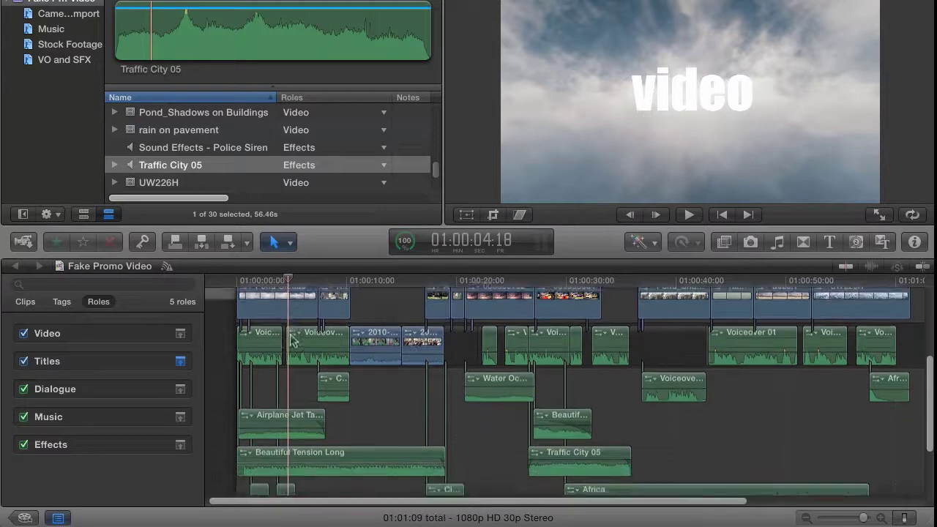
pyautogui.scroll(-3, 324, 347)
pyautogui.scroll(3, 325, 347)
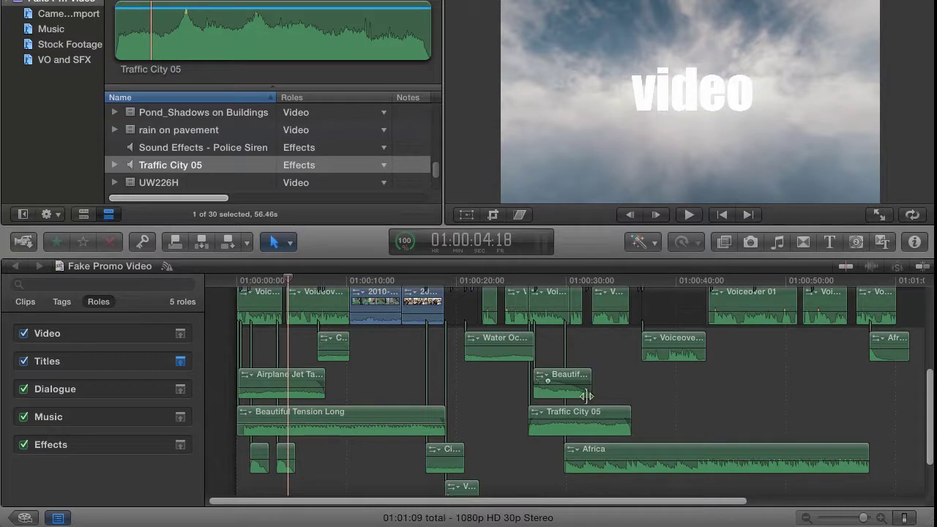
pyautogui.scroll(-3, 391, 384)
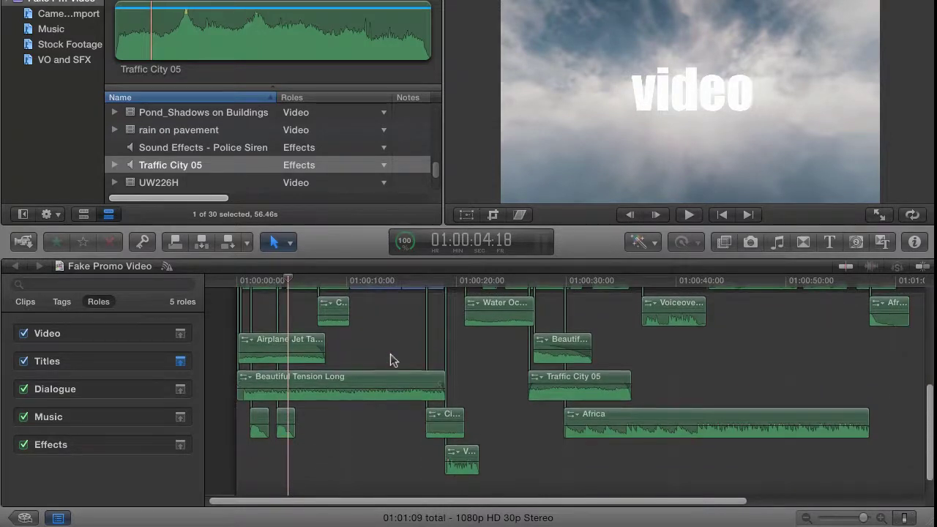
pyautogui.scroll(2, 390, 354)
pyautogui.click(116, 444)
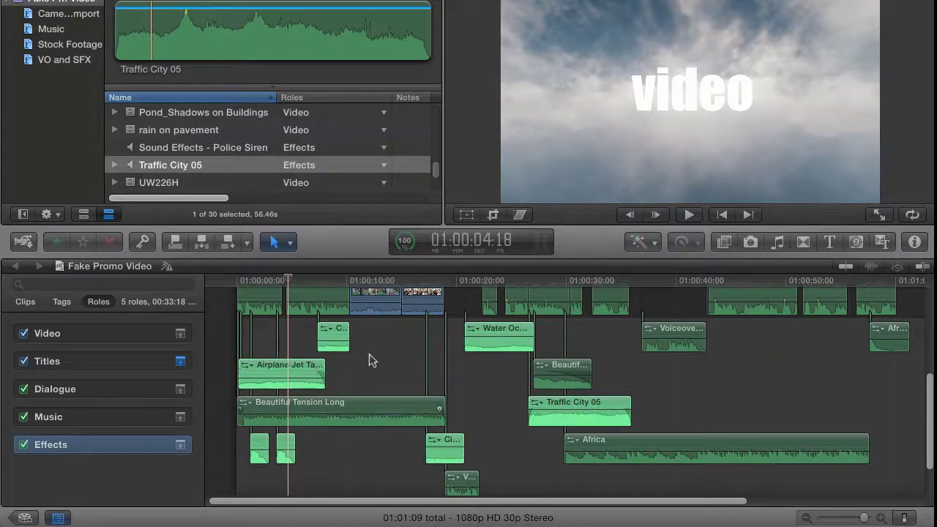
pyautogui.scroll(2, 408, 369)
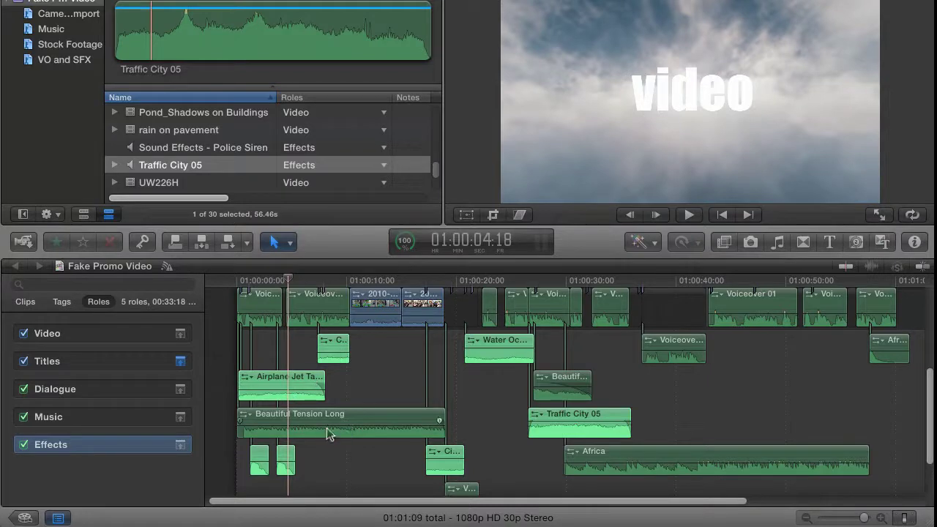
pyautogui.press('space')
# - Stop playback, park the playhead on the Los Angeles title, and clear the Effects highlight
pyautogui.click(261, 280)
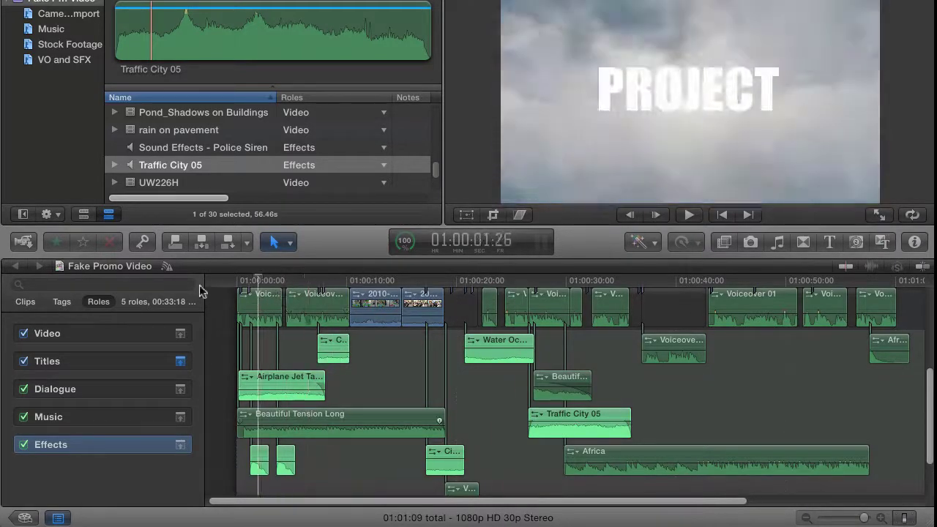
pyautogui.click(57, 517)
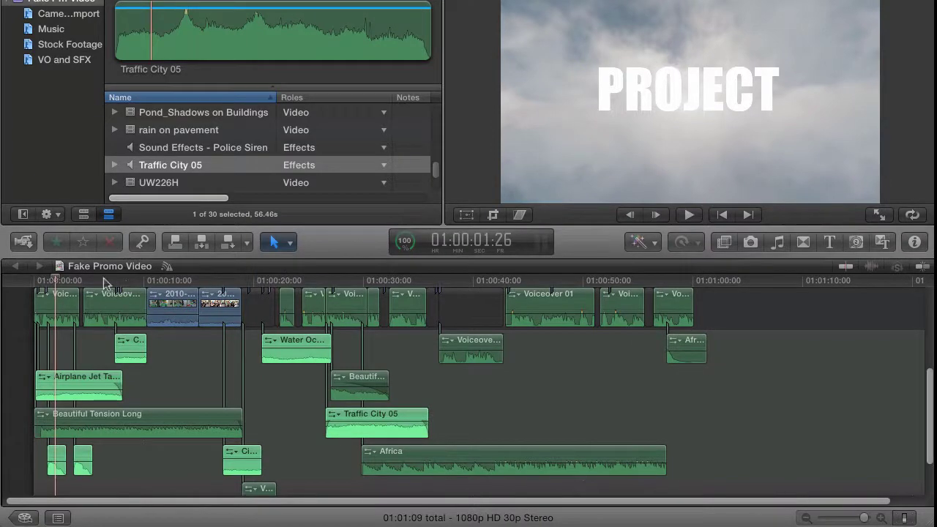
pyautogui.moveTo(160, 280); pyautogui.dragTo(291, 300)
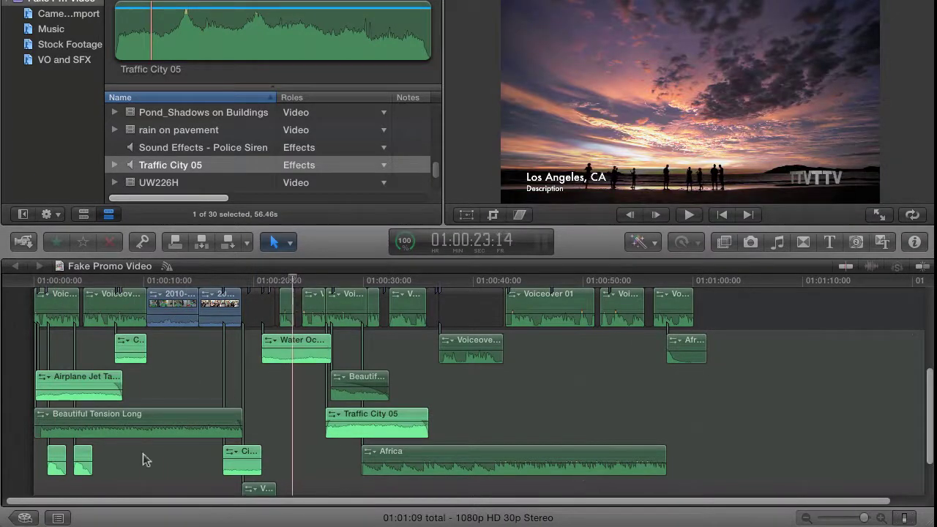
pyautogui.click(62, 519)
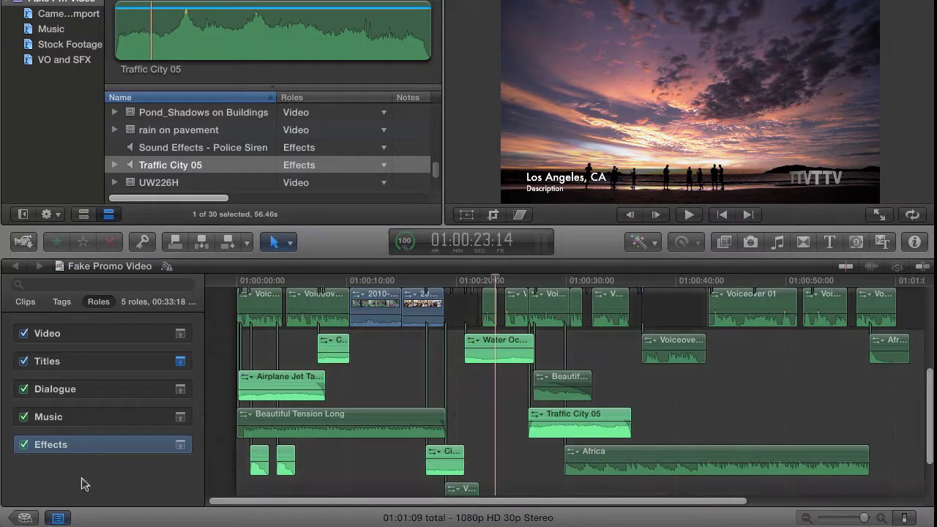
pyautogui.click(75, 464)
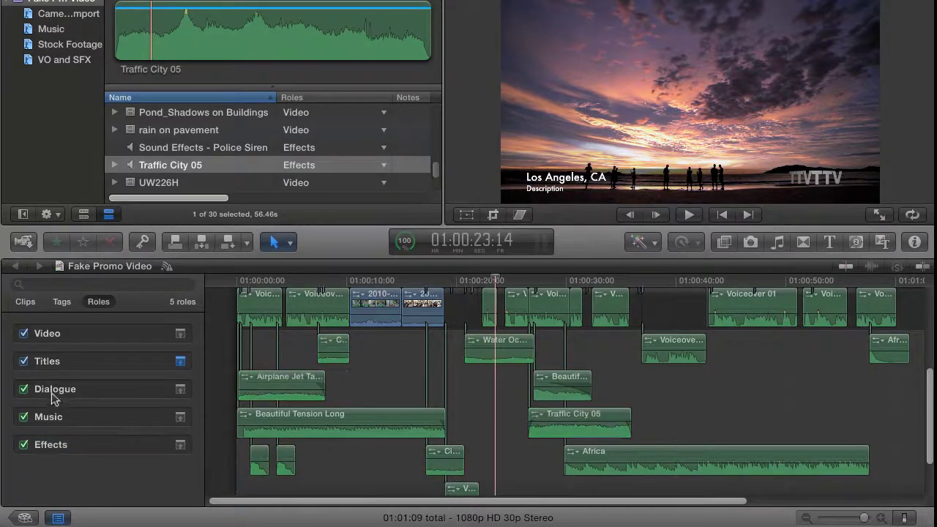
pyautogui.click(86, 443)
pyautogui.click(80, 469)
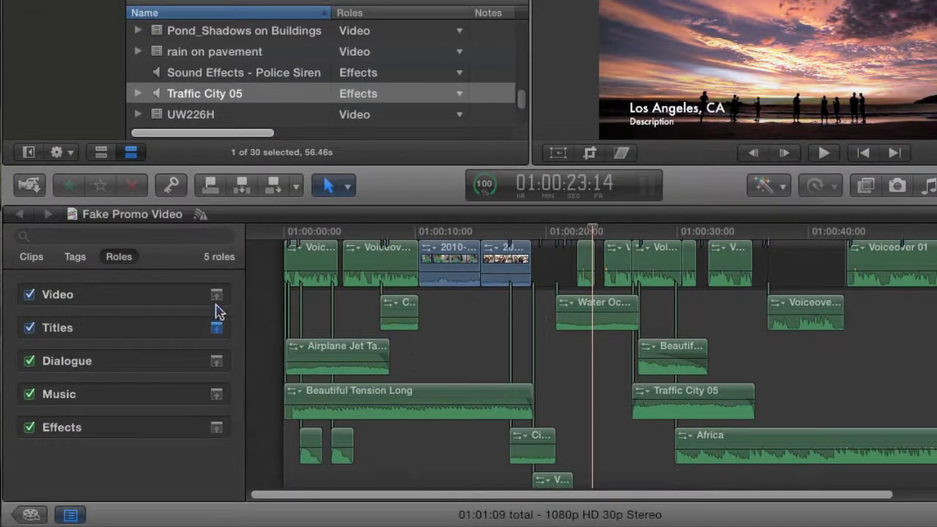
# - Collapse the Effects, Music and Video clips to thin name bars
pyautogui.click(213, 431)
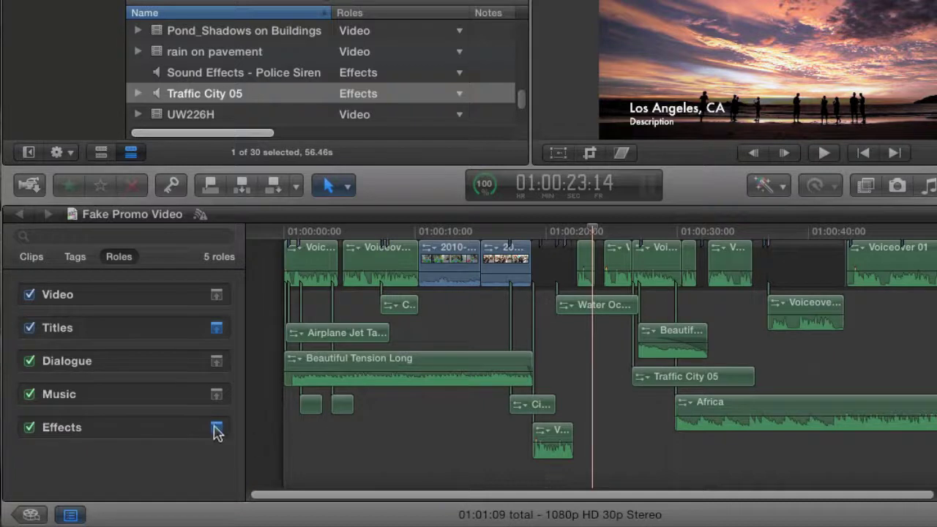
pyautogui.click(215, 427)
pyautogui.click(215, 427)
pyautogui.click(216, 428)
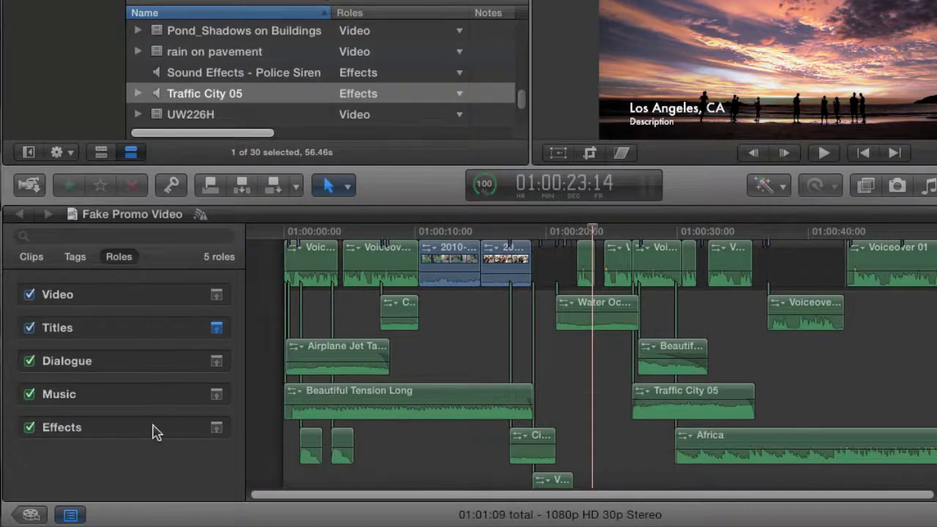
pyautogui.click(216, 429)
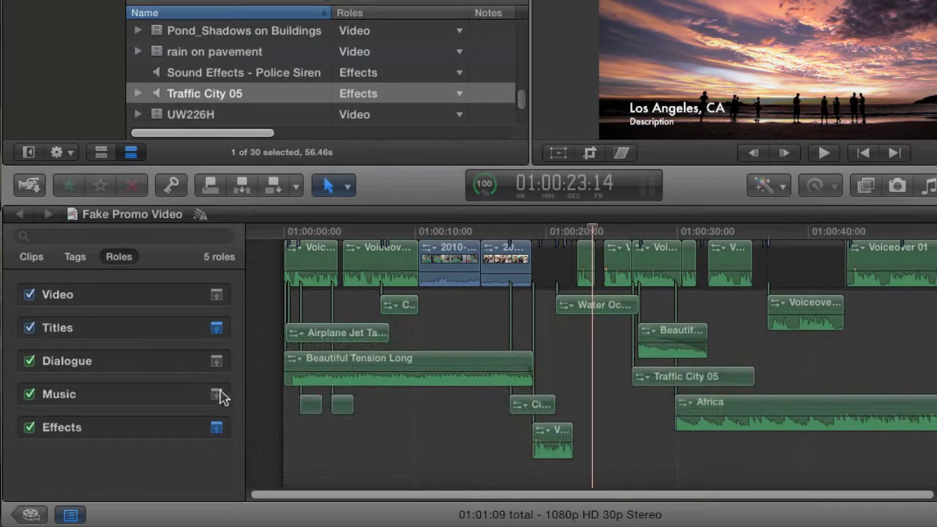
pyautogui.click(217, 393)
pyautogui.click(217, 295)
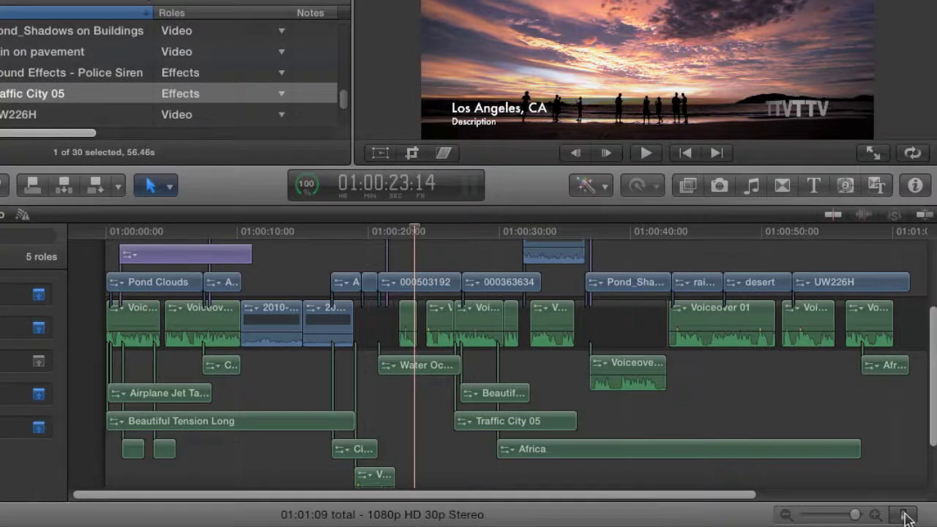
# - Use the largest waveform layout with slightly taller clips and place the playhead at 01:00:04:16
pyautogui.click(905, 516)
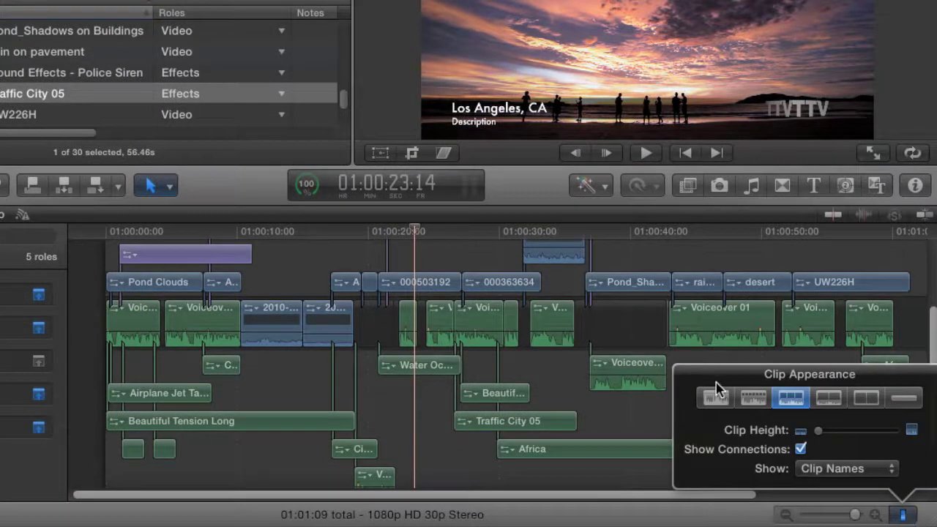
pyautogui.click(718, 394)
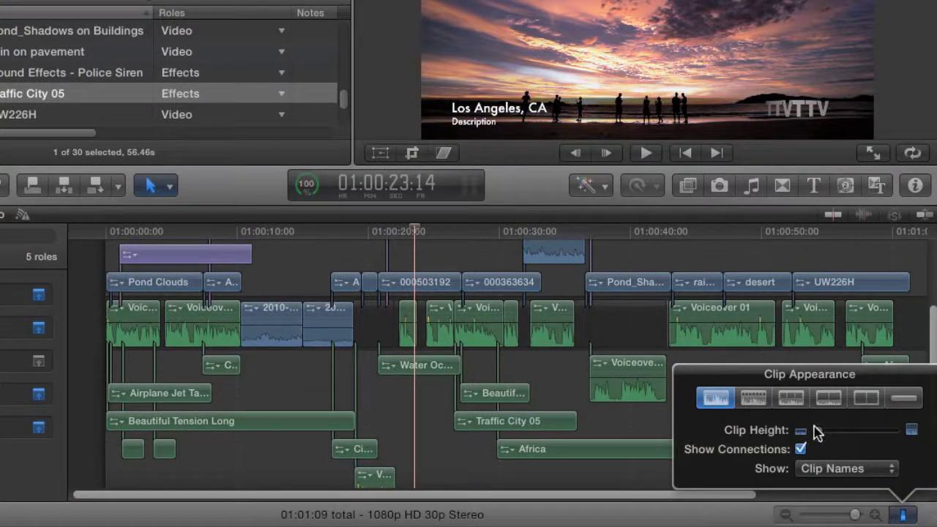
pyautogui.moveTo(818, 433); pyautogui.dragTo(851, 436)
pyautogui.click(903, 516)
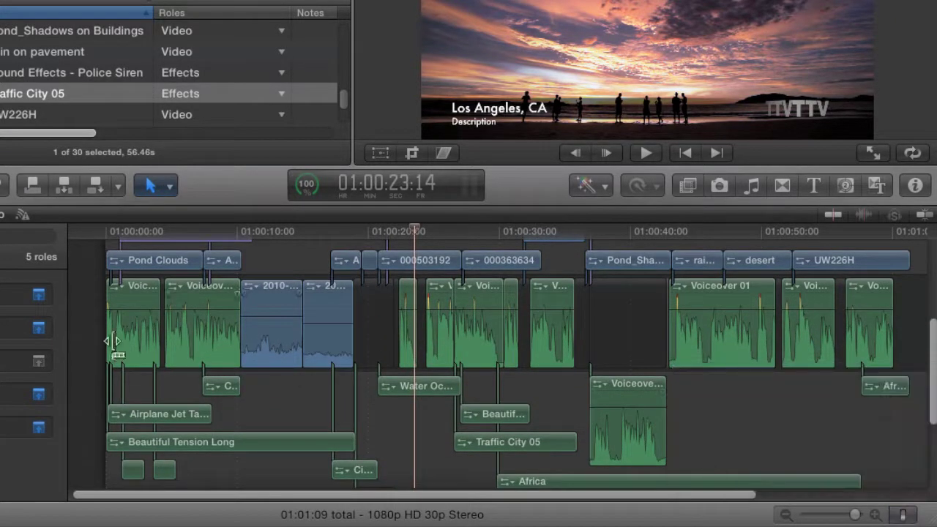
pyautogui.click(903, 516)
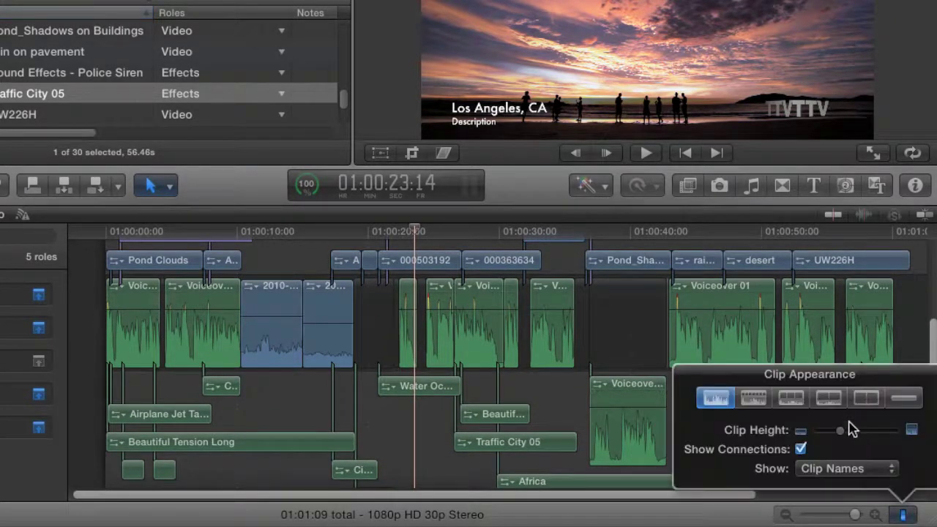
pyautogui.moveTo(847, 433)
pyautogui.mouseDown()
pyautogui.moveTo(832, 432)
pyautogui.moveTo(838, 439)
pyautogui.mouseUp()
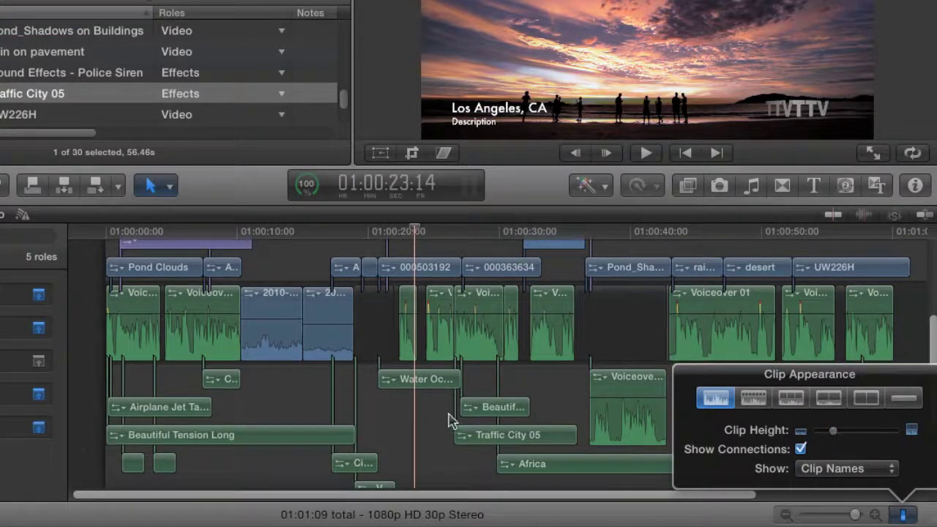
pyautogui.click(279, 403)
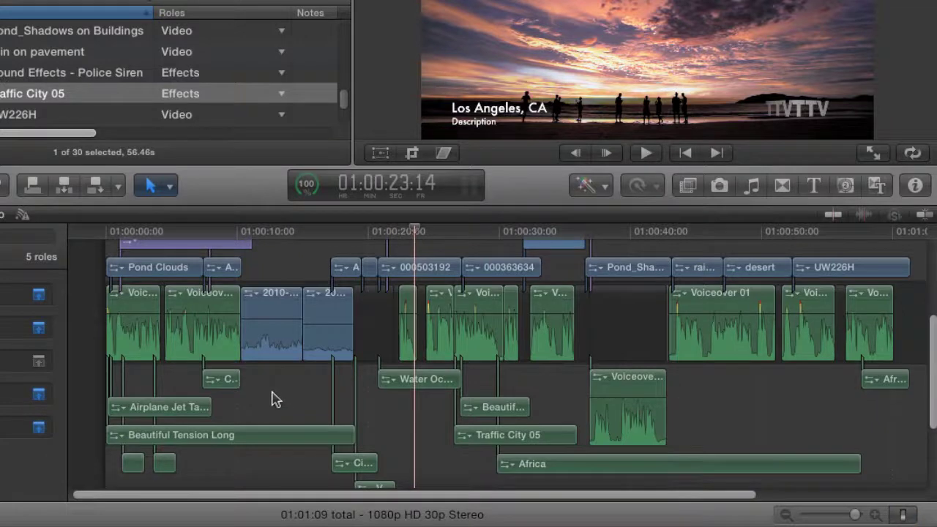
pyautogui.click(168, 382)
# - Zoom the timeline in on the first ten seconds with the playhead at 01:00:00:24
pyautogui.press('super+equal')
pyautogui.press('super+equal')
pyautogui.press('super+equal')
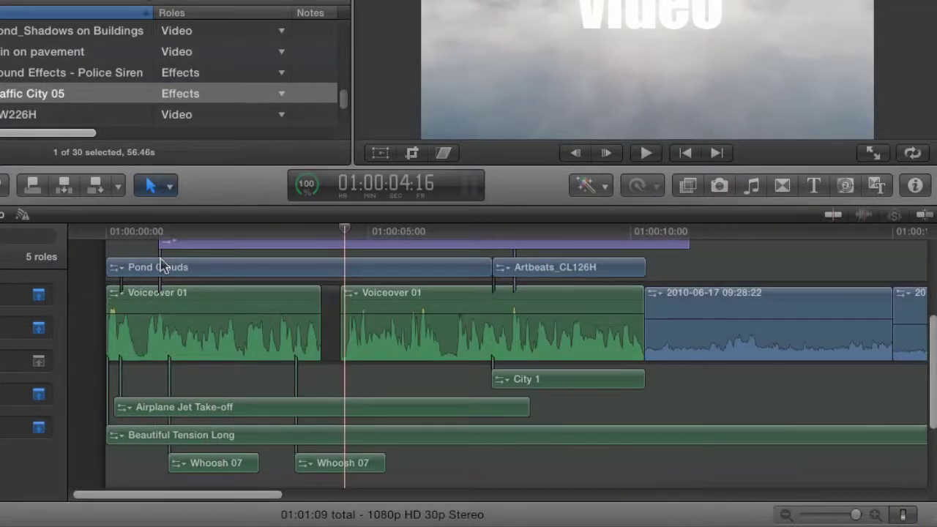
pyautogui.click(148, 232)
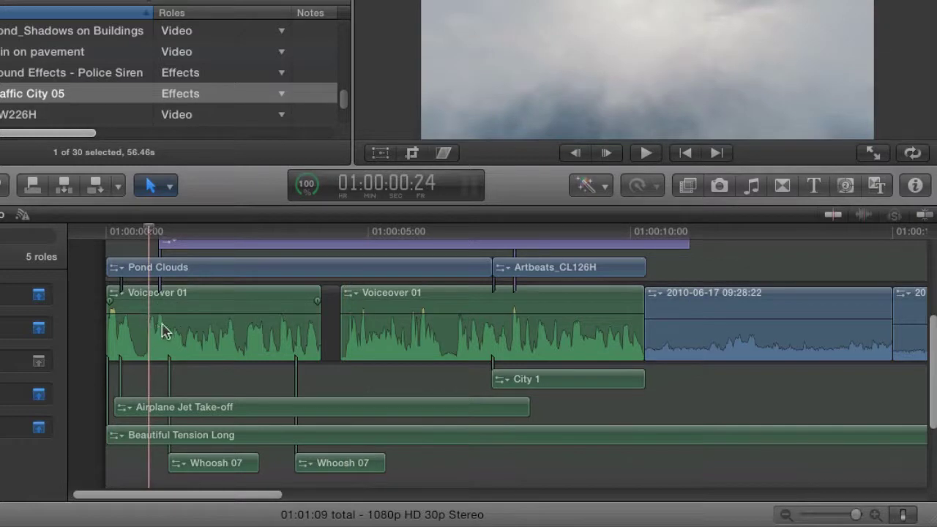
pyautogui.scroll(-2, 222, 389)
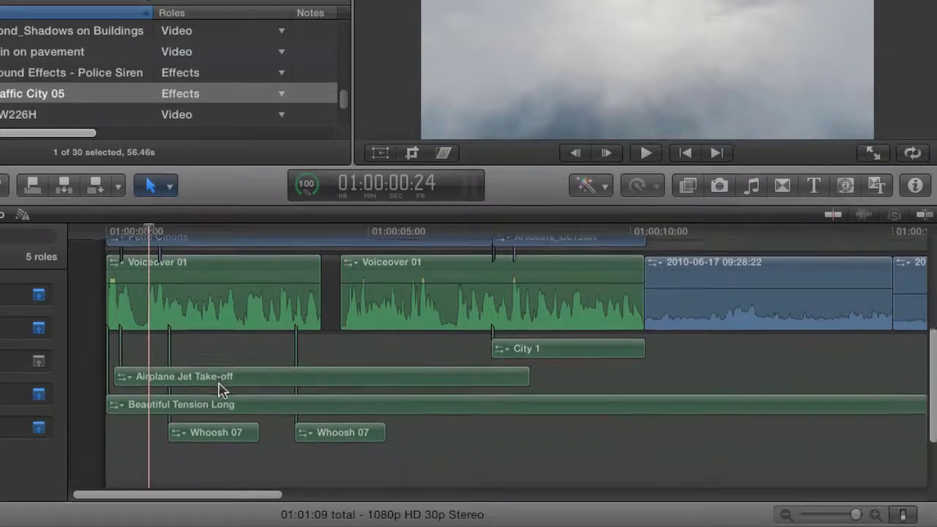
pyautogui.scroll(2, 222, 391)
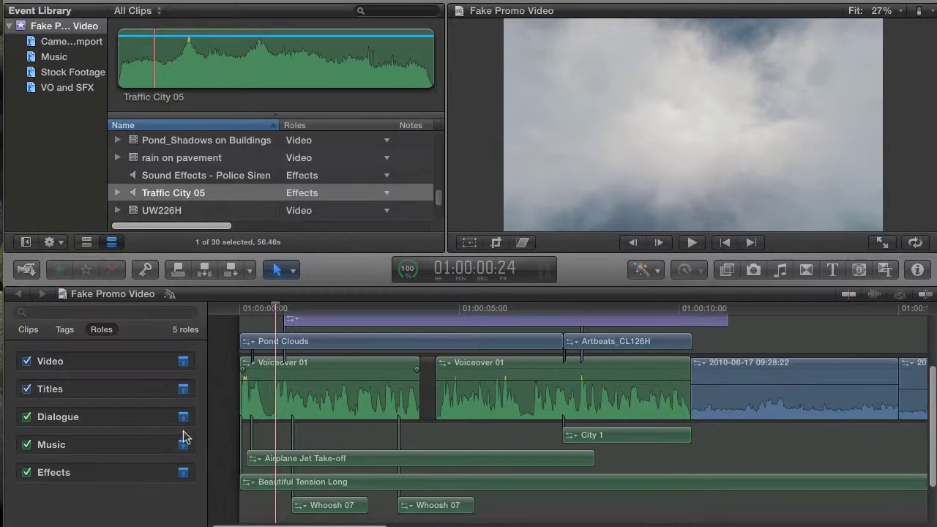
# - Expand the Music clips like Beautiful Tension Long and switch to the medium waveform clip layout
pyautogui.click(183, 443)
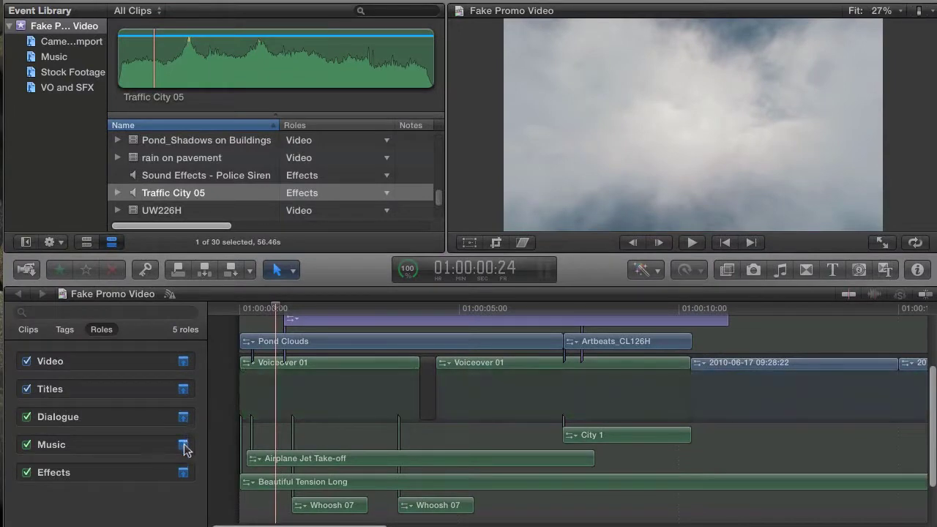
pyautogui.scroll(-3, 331, 409)
pyautogui.moveTo(404, 415); pyautogui.dragTo(404, 420)
pyautogui.hscroll(15, 567, 409)
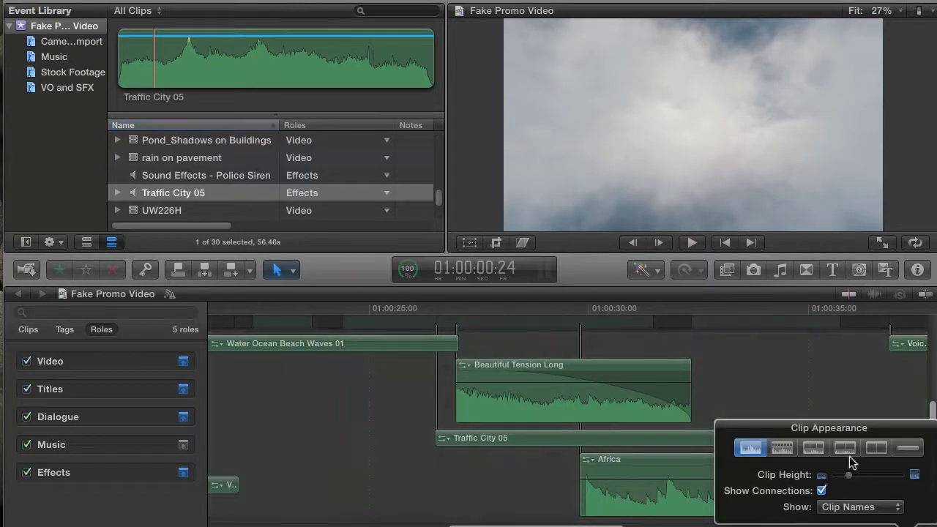
pyautogui.click(813, 447)
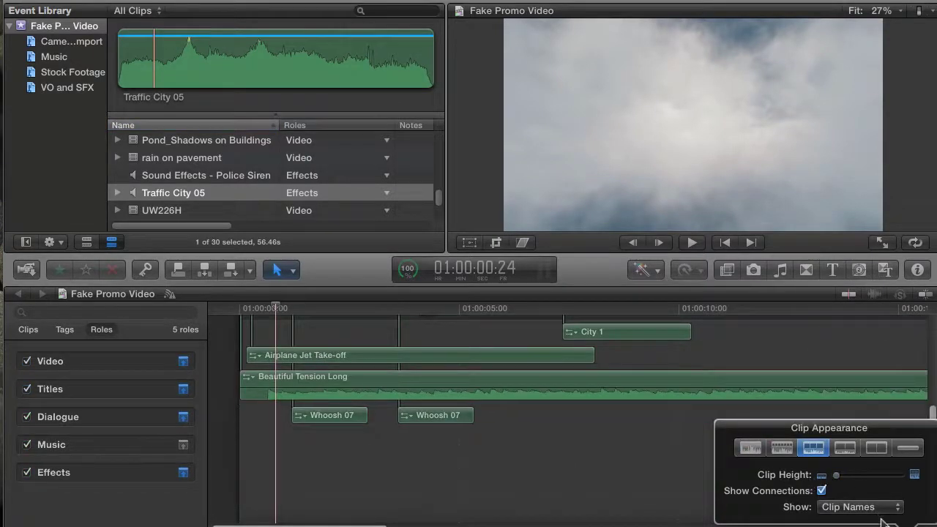
pyautogui.press('Escape')
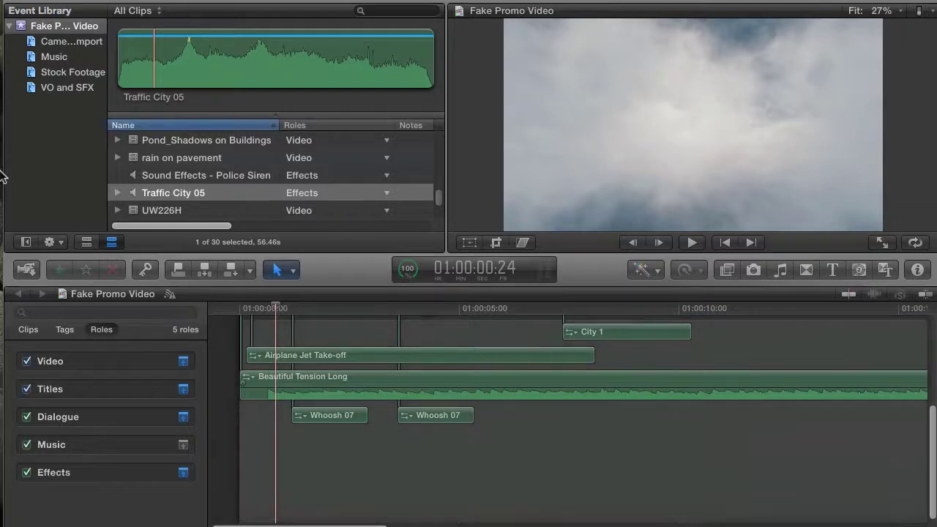
# - Expand the Effects, Dialogue and Video clips to full height and fit the whole project
pyautogui.click(183, 473)
pyautogui.click(183, 416)
pyautogui.click(183, 361)
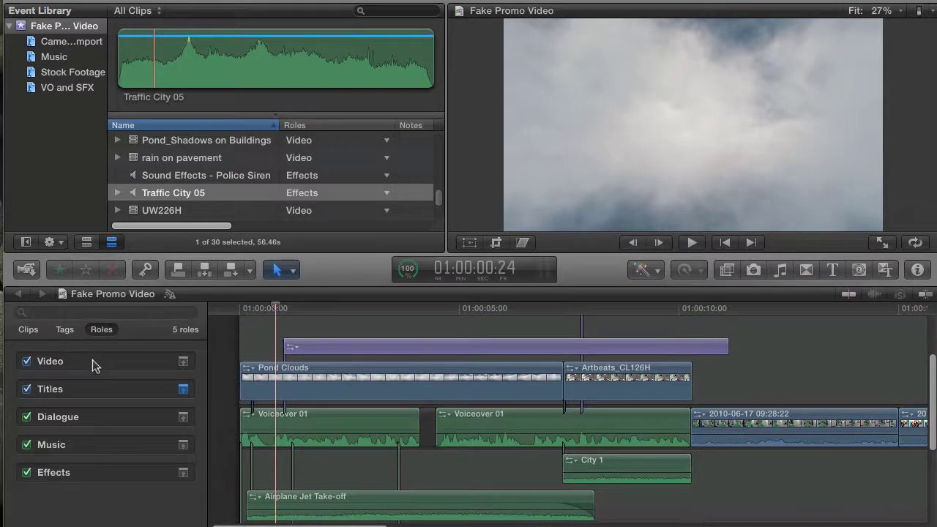
pyautogui.scroll(1, 264, 388)
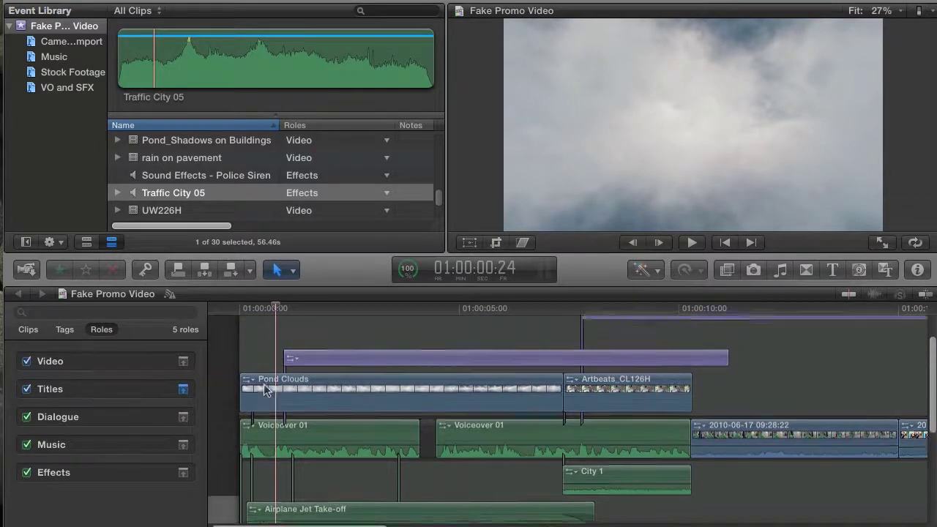
pyautogui.scroll(4, 264, 385)
pyautogui.hotkey('shift', 'z')
pyautogui.moveTo(292, 310)
pyautogui.mouseDown()
pyautogui.moveTo(284, 311)
pyautogui.moveTo(397, 315)
pyautogui.moveTo(280, 311)
pyautogui.mouseUp()
# - Disable the Titles role to hide the title clips, then turn it back on
pyautogui.click(27, 389)
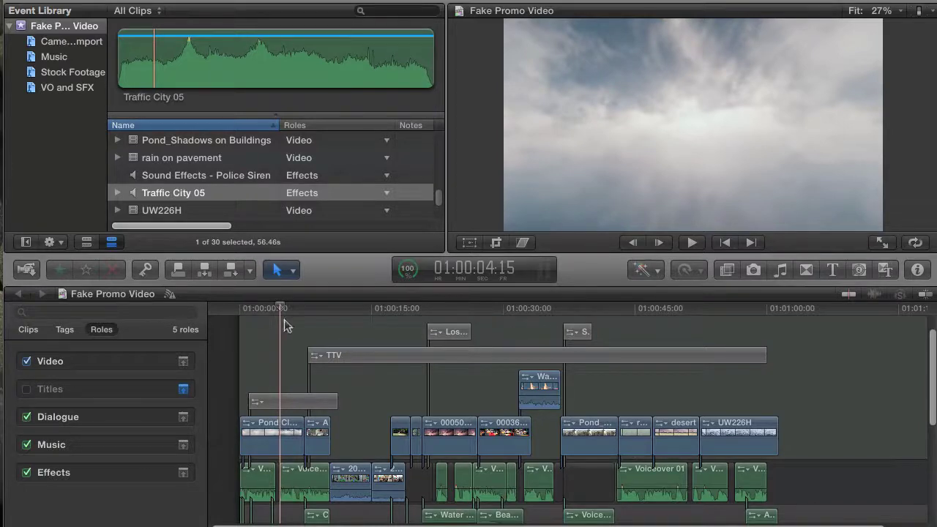
pyautogui.moveTo(271, 312)
pyautogui.mouseDown()
pyautogui.moveTo(329, 310)
pyautogui.moveTo(284, 319)
pyautogui.mouseUp()
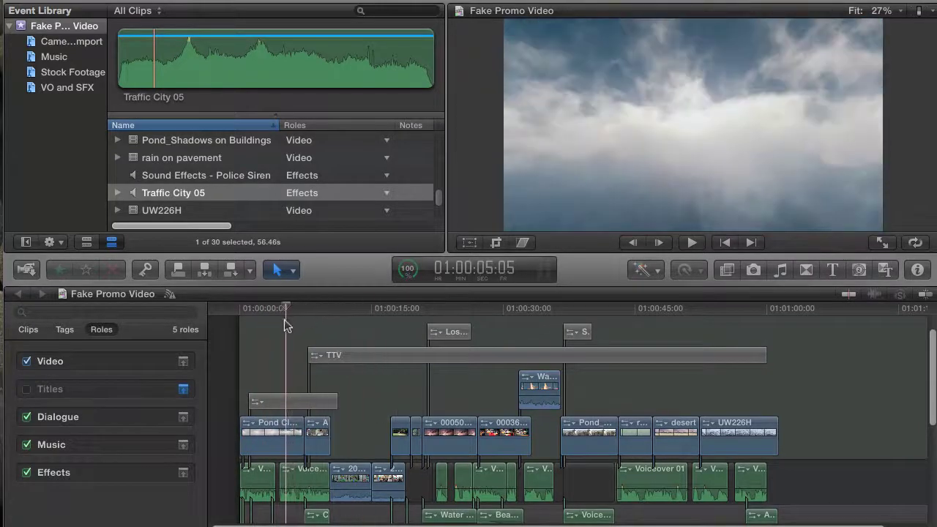
pyautogui.click(27, 389)
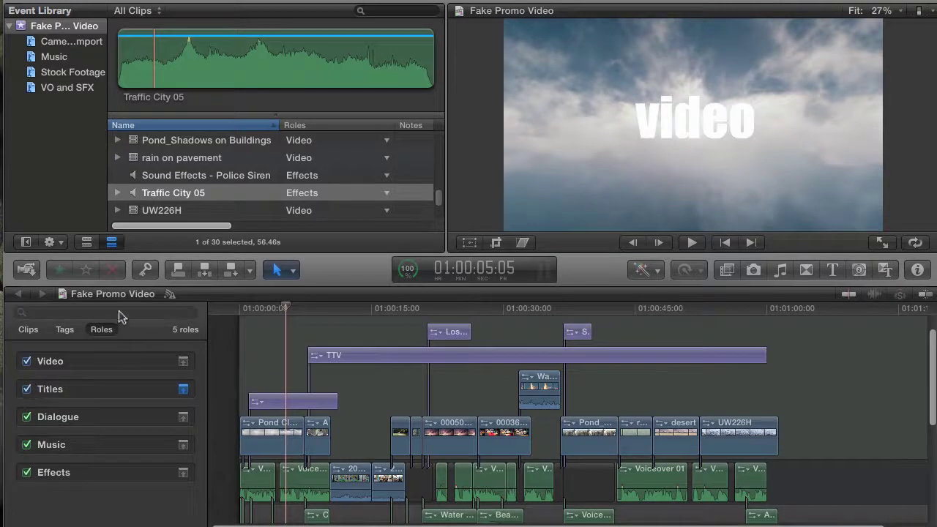
# - Select the TTV title and zoom the timeline in around 01:00:12:02
pyautogui.click(347, 309)
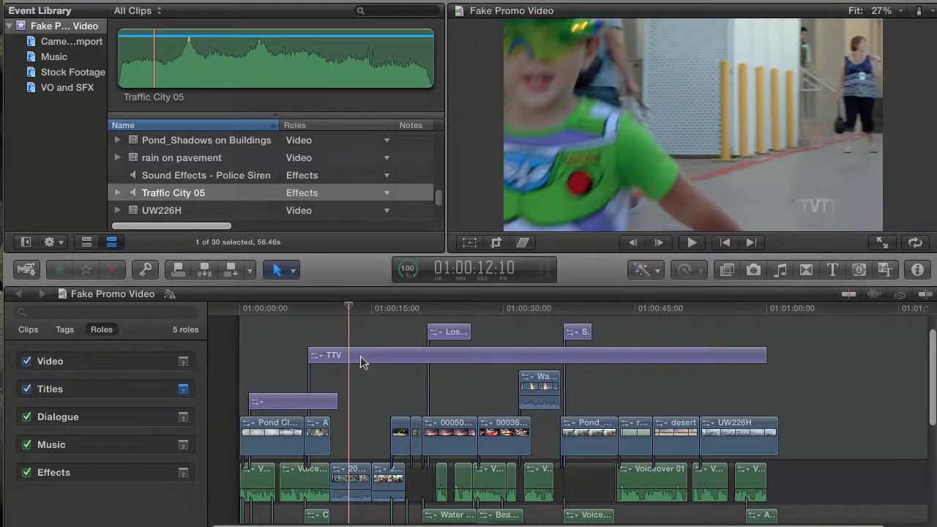
pyautogui.click(360, 356)
pyautogui.click(358, 311)
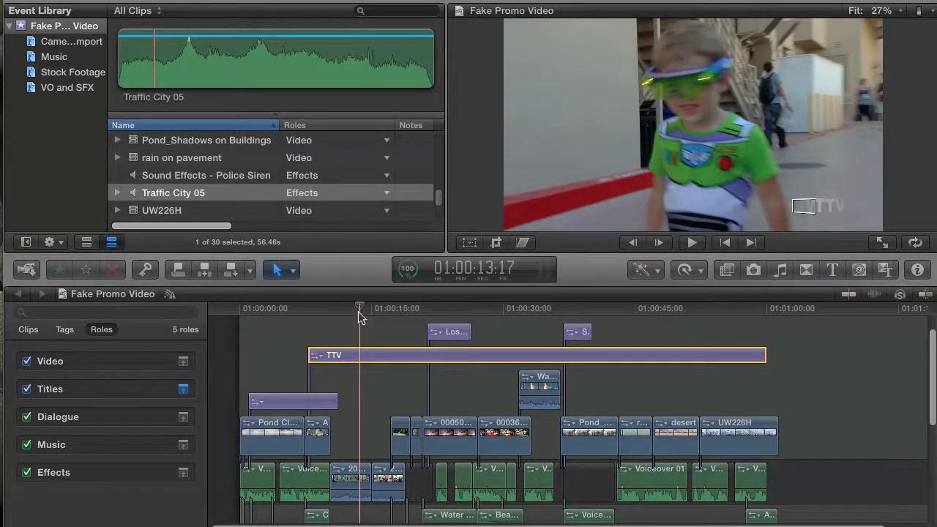
pyautogui.moveTo(358, 311); pyautogui.dragTo(347, 318)
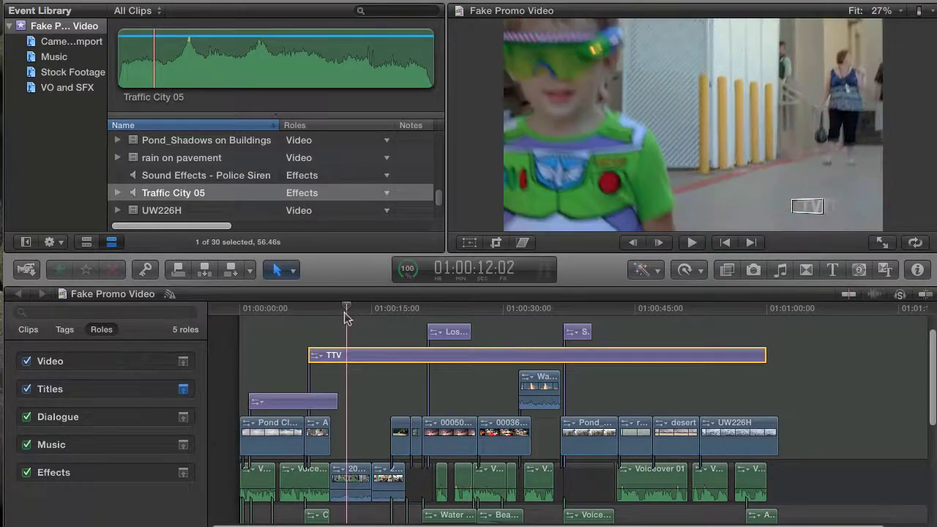
pyautogui.press('super+equal')
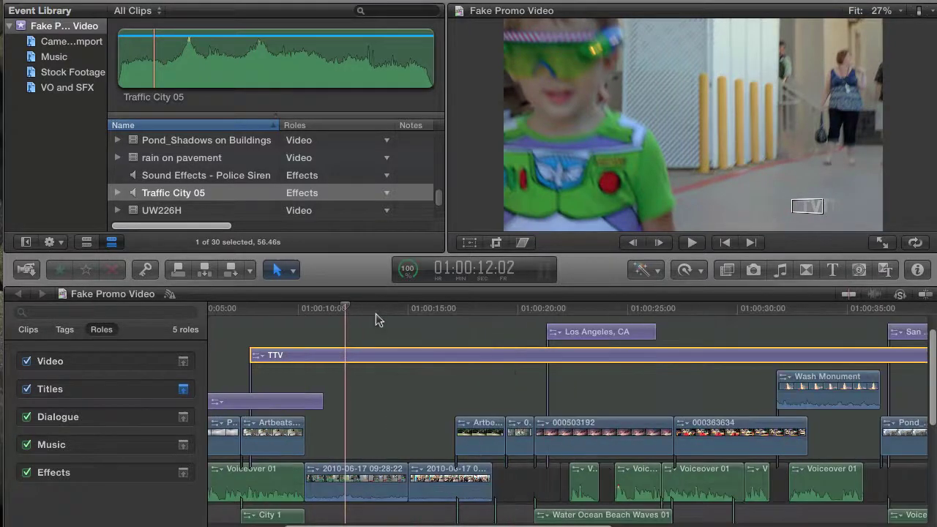
# - Add a shortened Blobs generator beneath the TTV title near 01:00:12 and nudge it slightly
pyautogui.click(860, 271)
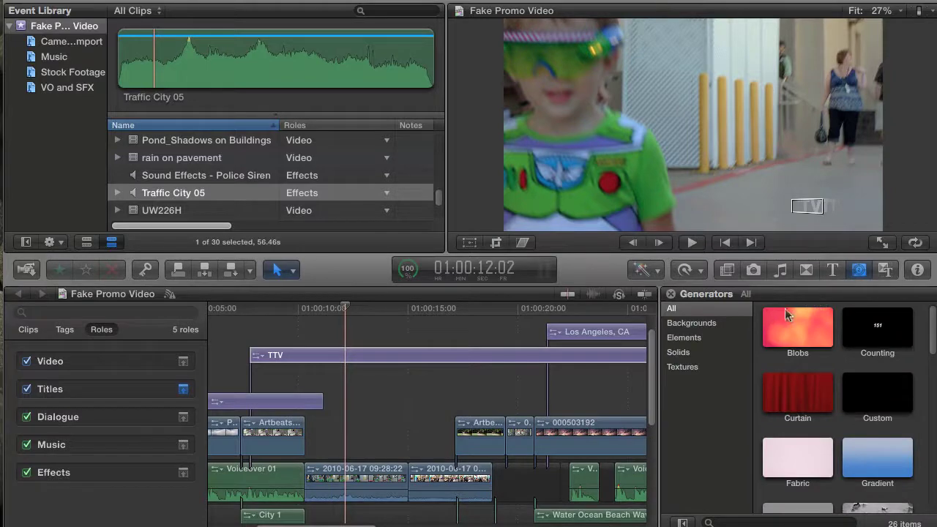
pyautogui.moveTo(796, 328); pyautogui.dragTo(319, 436)
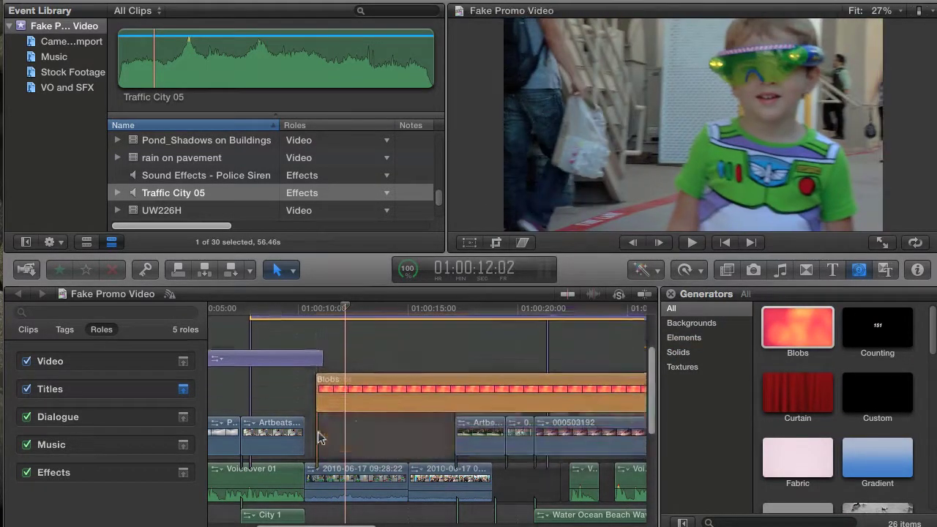
pyautogui.hotkey('shift', 'z')
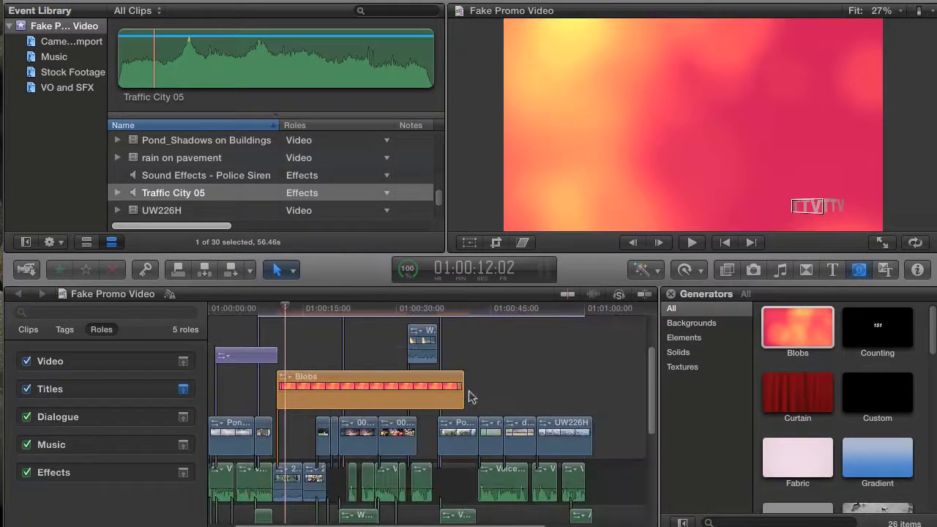
pyautogui.moveTo(469, 395); pyautogui.dragTo(311, 398)
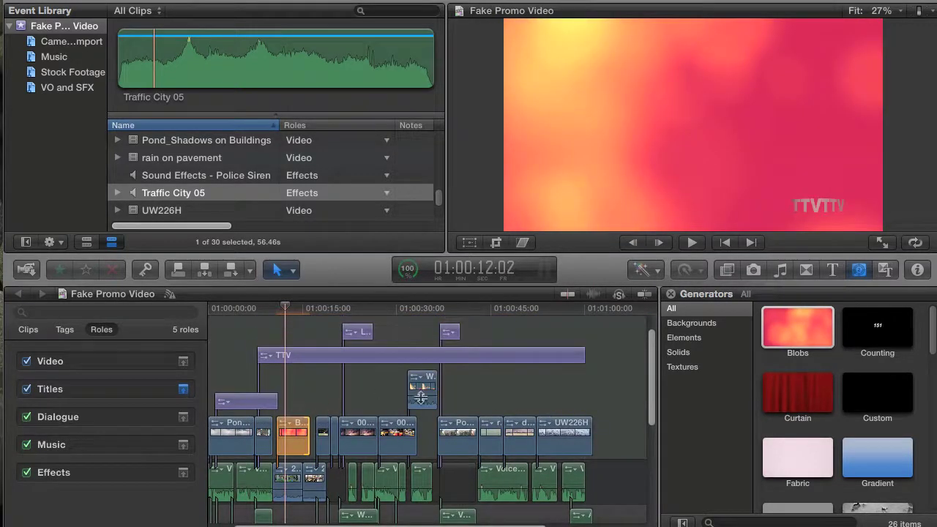
pyautogui.click(671, 293)
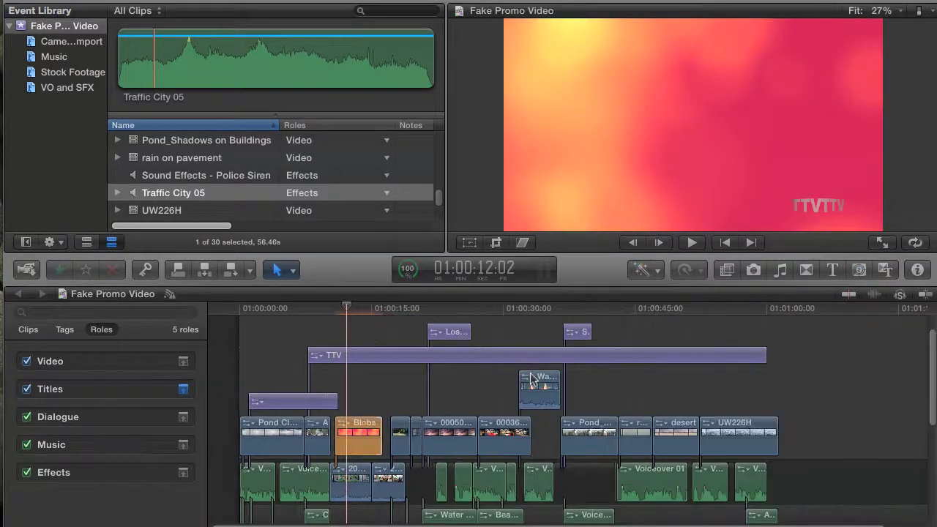
pyautogui.moveTo(359, 438)
pyautogui.mouseDown()
pyautogui.moveTo(366, 432)
pyautogui.moveTo(359, 435)
pyautogui.mouseUp()
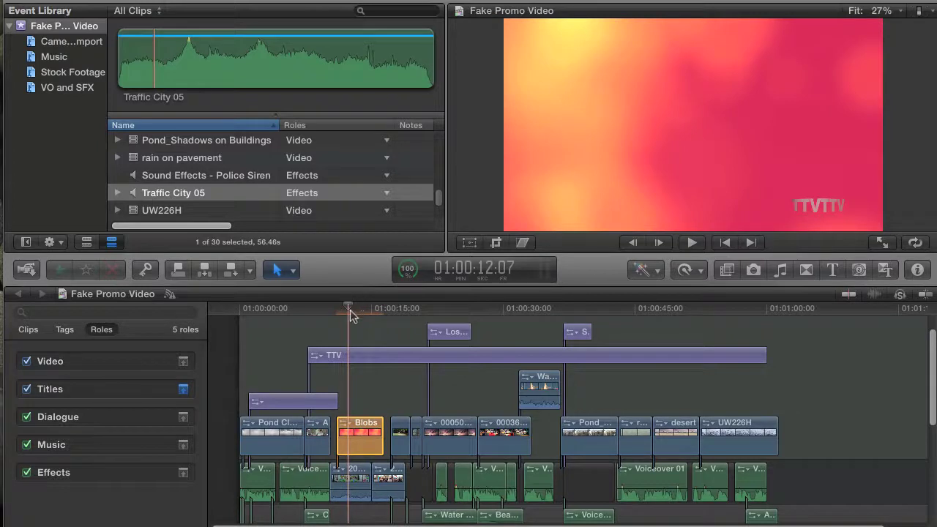
pyautogui.moveTo(350, 314); pyautogui.dragTo(326, 314)
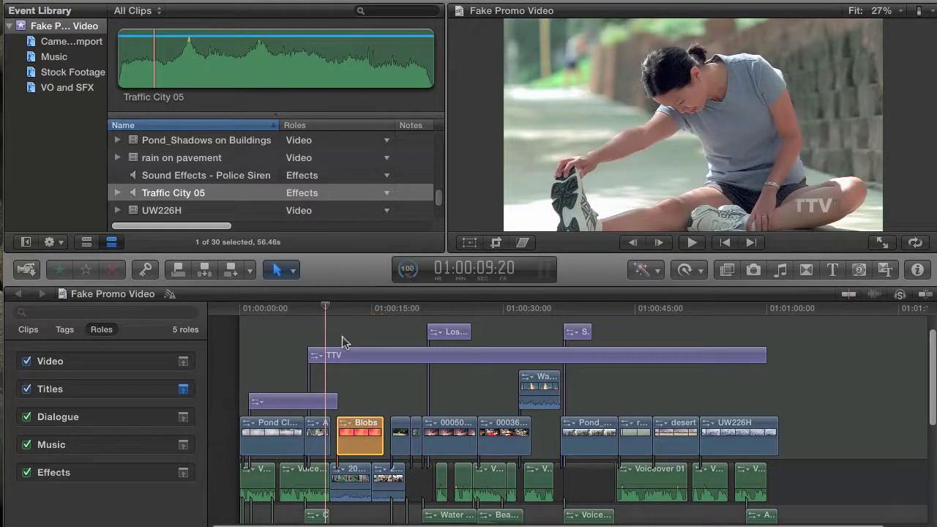
pyautogui.moveTo(344, 310); pyautogui.dragTo(320, 308)
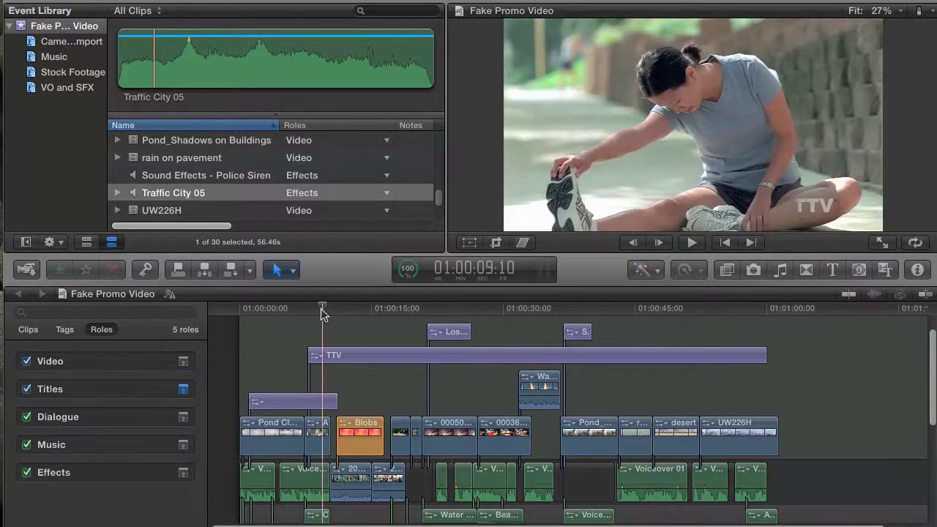
pyautogui.click(26, 389)
pyautogui.moveTo(341, 308); pyautogui.dragTo(414, 310)
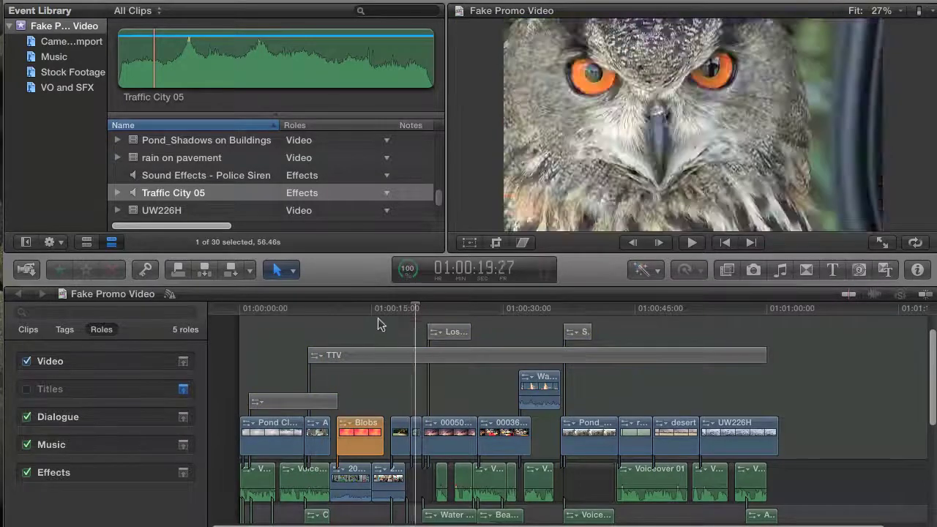
pyautogui.click(360, 373)
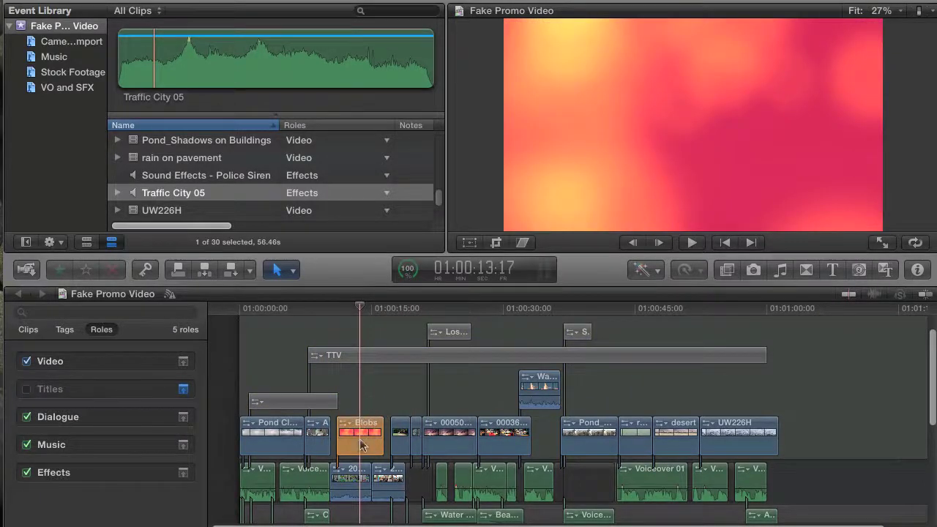
pyautogui.moveTo(349, 315); pyautogui.dragTo(368, 328)
pyautogui.click(29, 391)
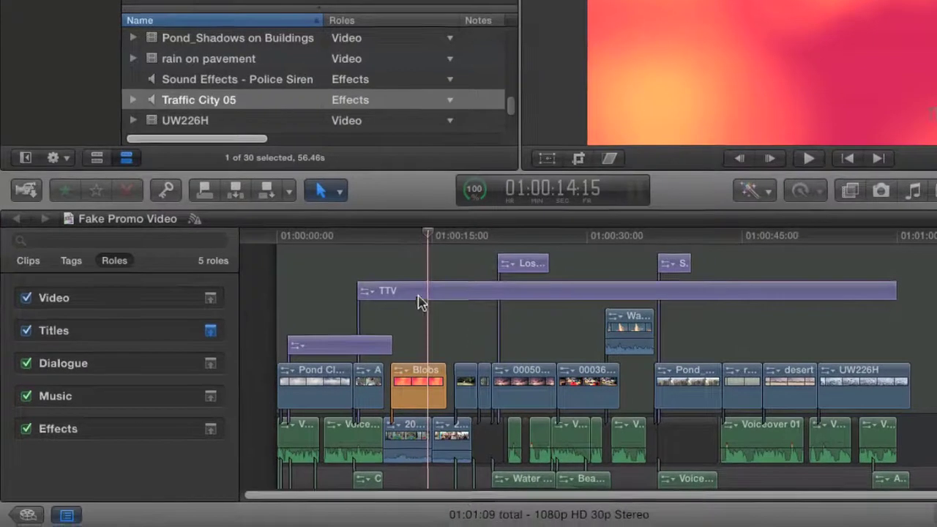
pyautogui.click(365, 357)
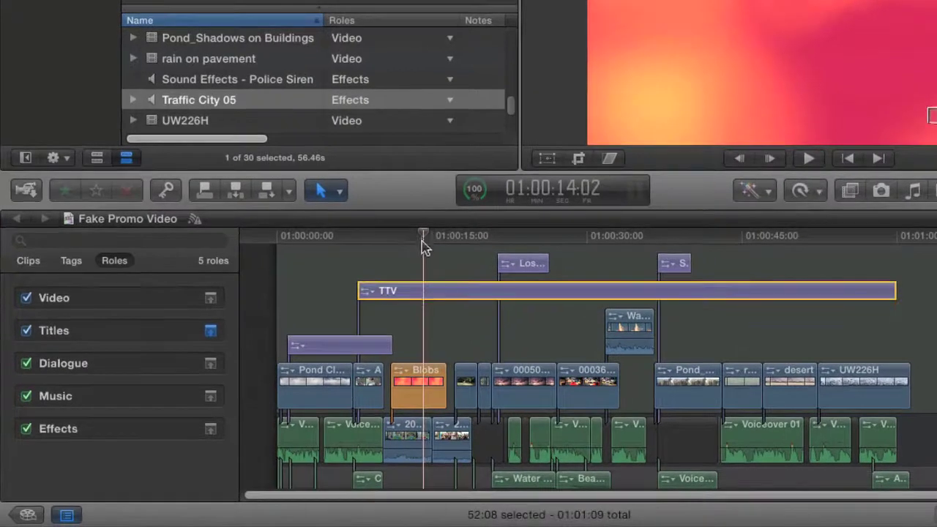
pyautogui.rightClick(423, 295)
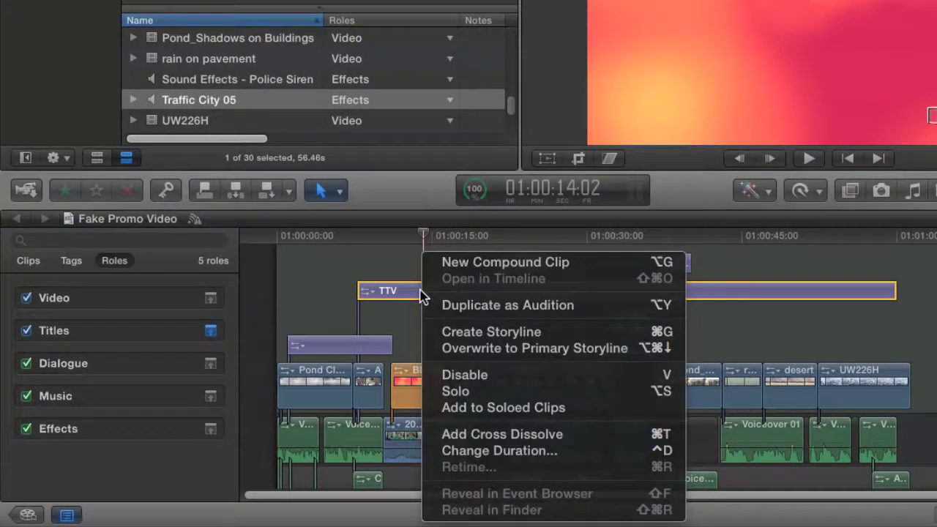
pyautogui.click(492, 374)
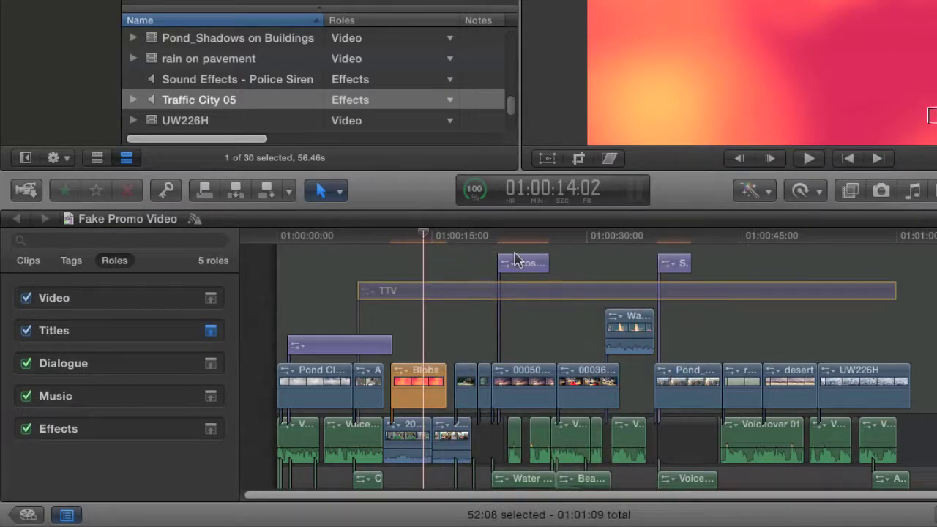
pyautogui.click(677, 251)
pyautogui.moveTo(532, 244); pyautogui.dragTo(409, 260)
pyautogui.rightClick(408, 263)
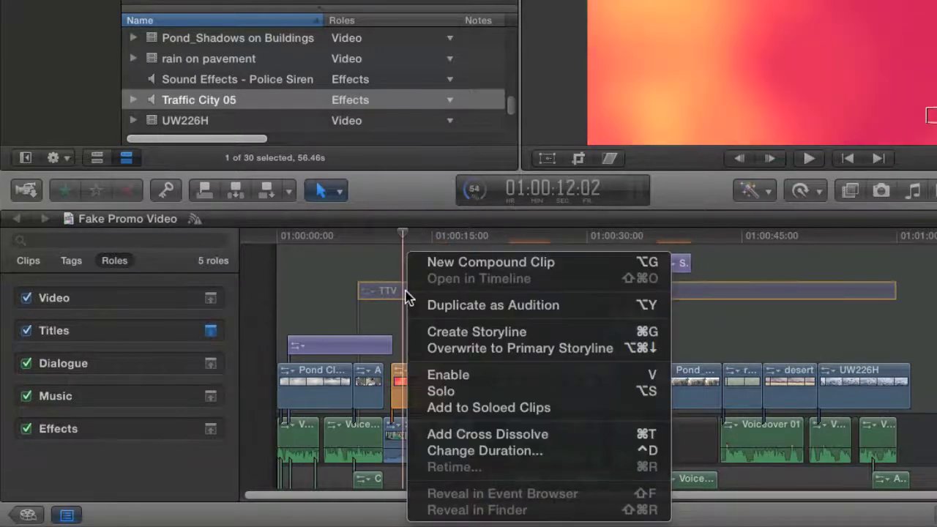
pyautogui.click(461, 375)
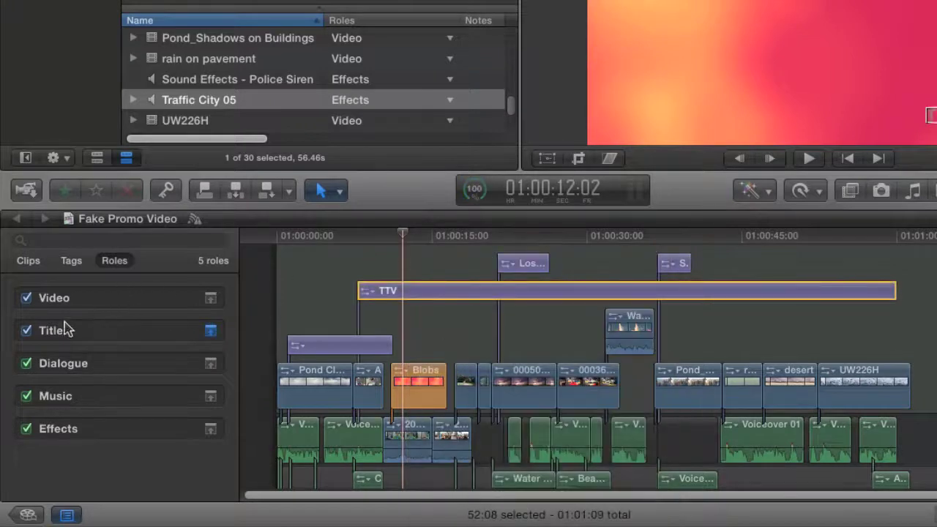
pyautogui.click(26, 331)
pyautogui.click(26, 334)
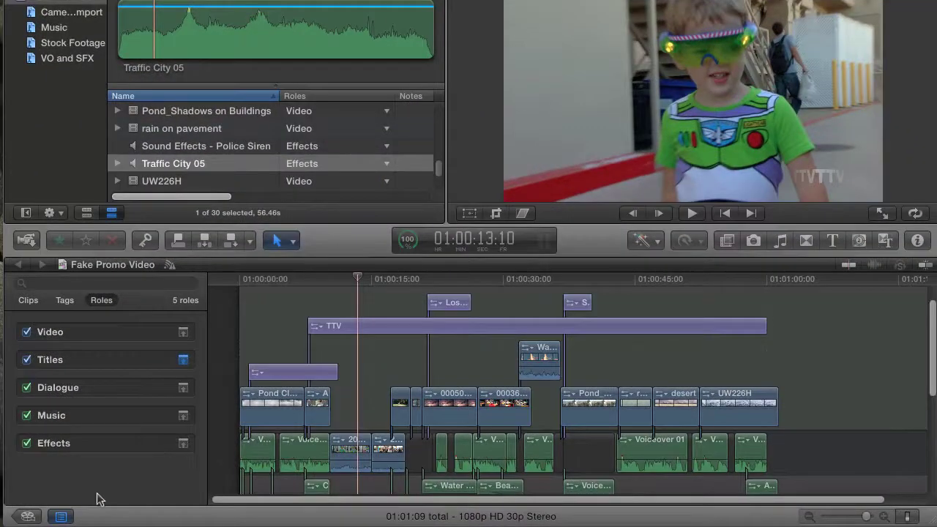
# - Hide the roles index, zoom the timeline in, and park the playhead on the opening PROJECT title
pyautogui.click(63, 516)
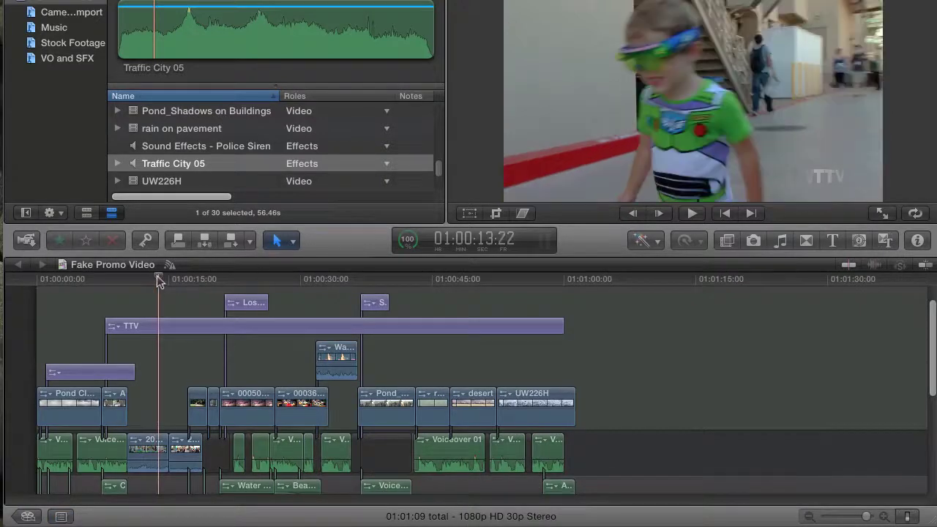
pyautogui.press('super+equal')
pyautogui.click(65, 279)
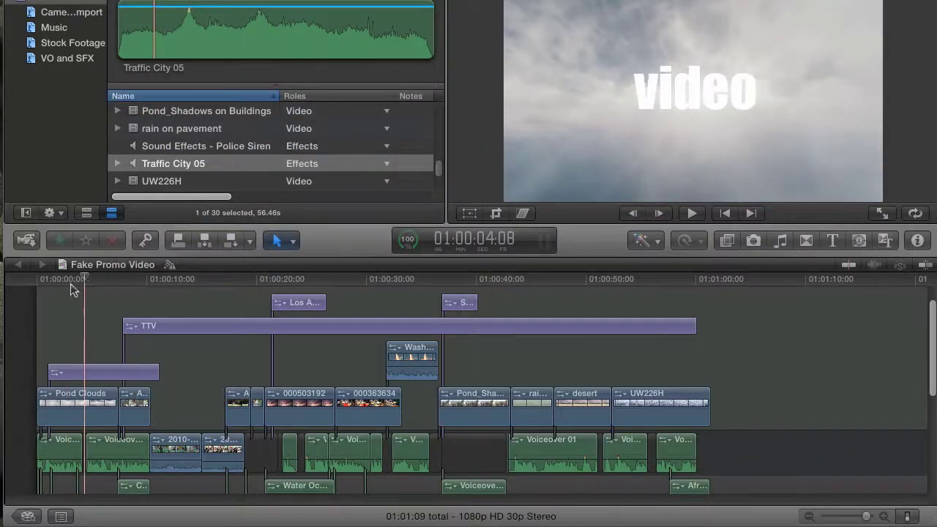
pyautogui.click(70, 282)
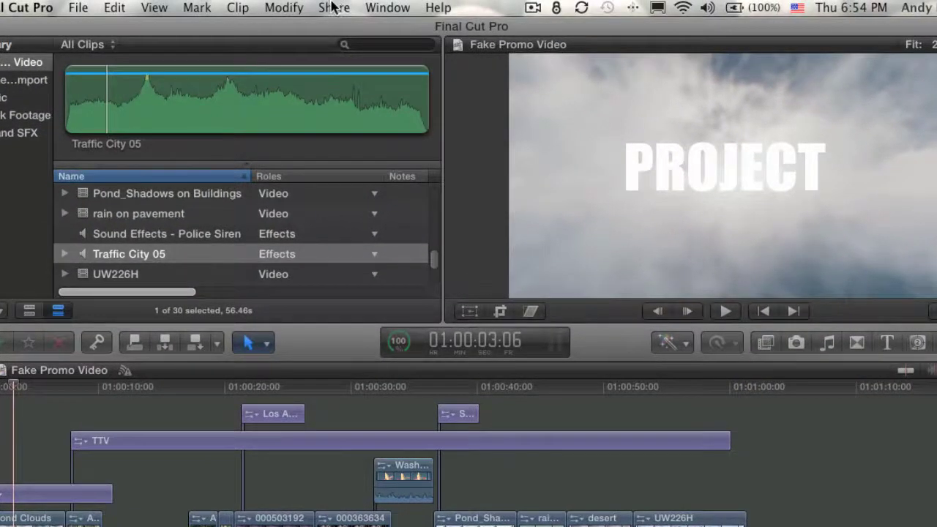
# - Export Fake Promo Video as Roles As Multitrack QuickTime Movie and show its role track assignments
pyautogui.click(331, 7)
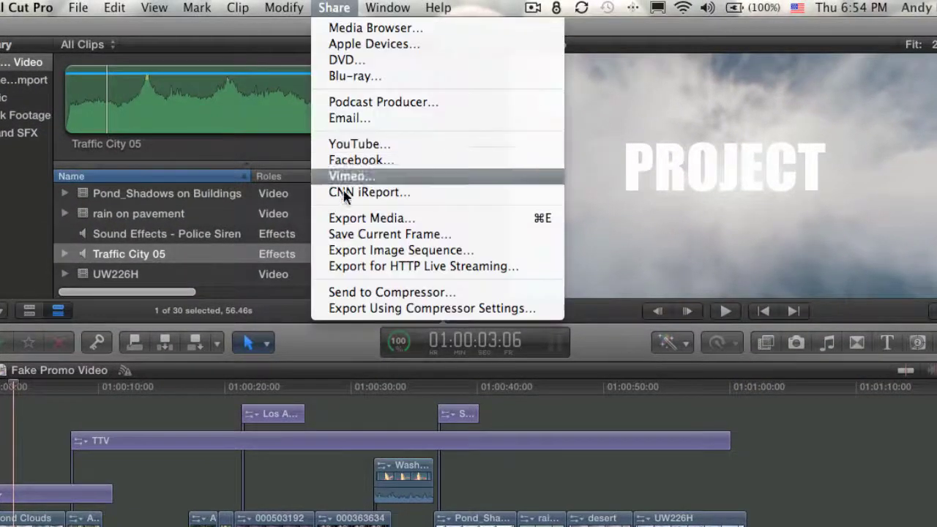
pyautogui.click(516, 218)
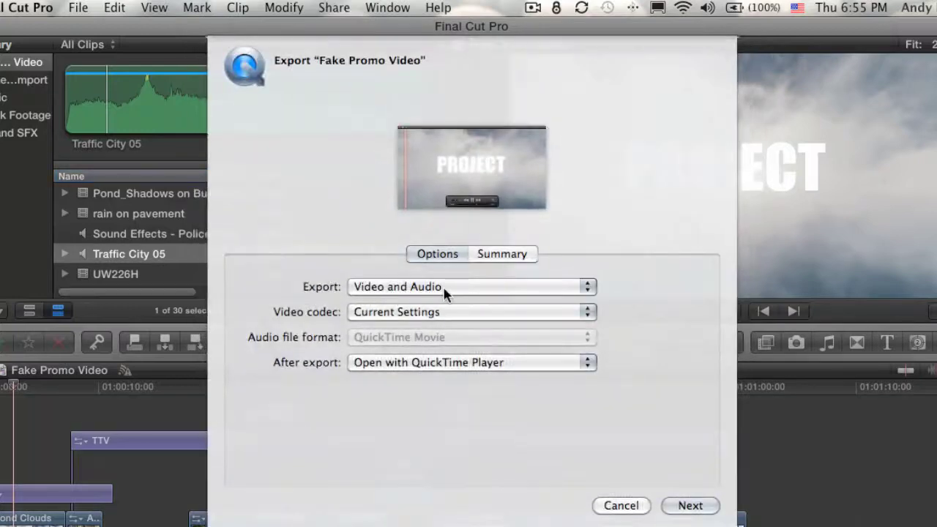
pyautogui.click(454, 288)
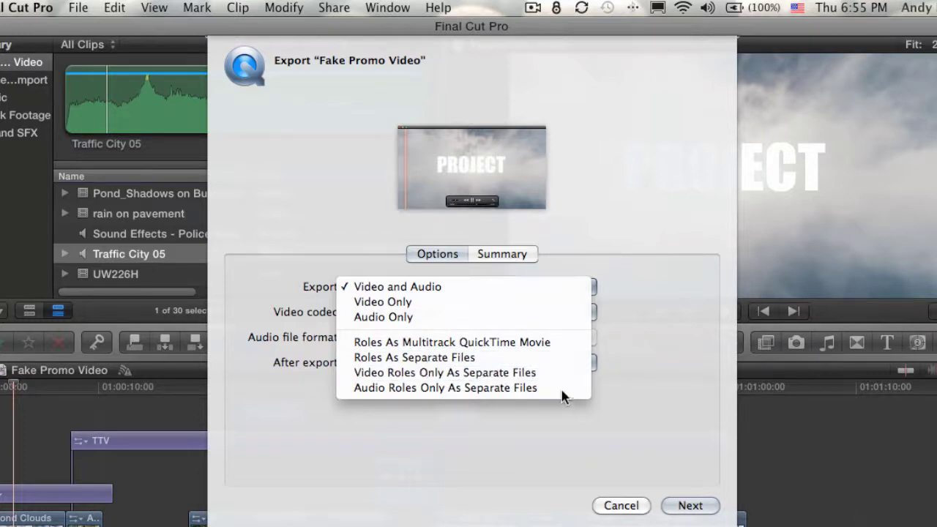
pyautogui.click(568, 342)
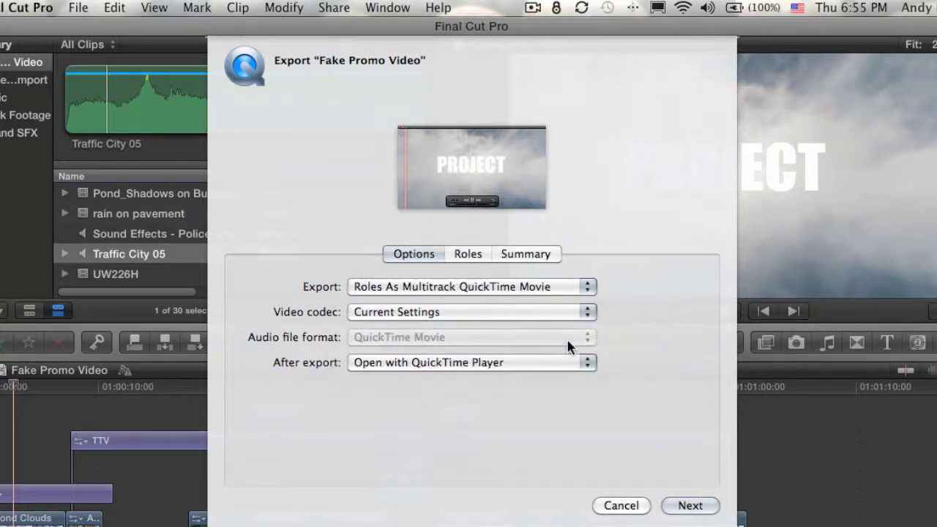
pyautogui.click(467, 258)
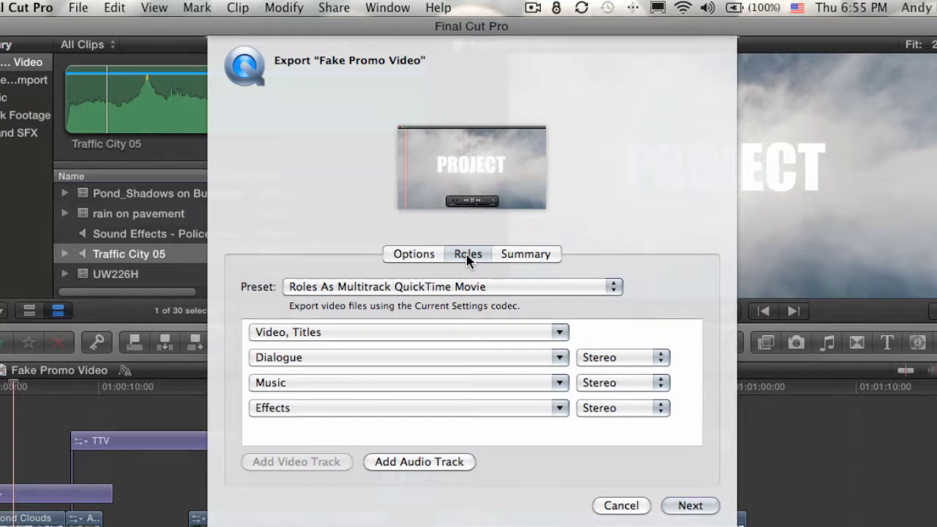
# - Drop Titles from the Video export track and set the Dialogue track to Mono
pyautogui.click(335, 333)
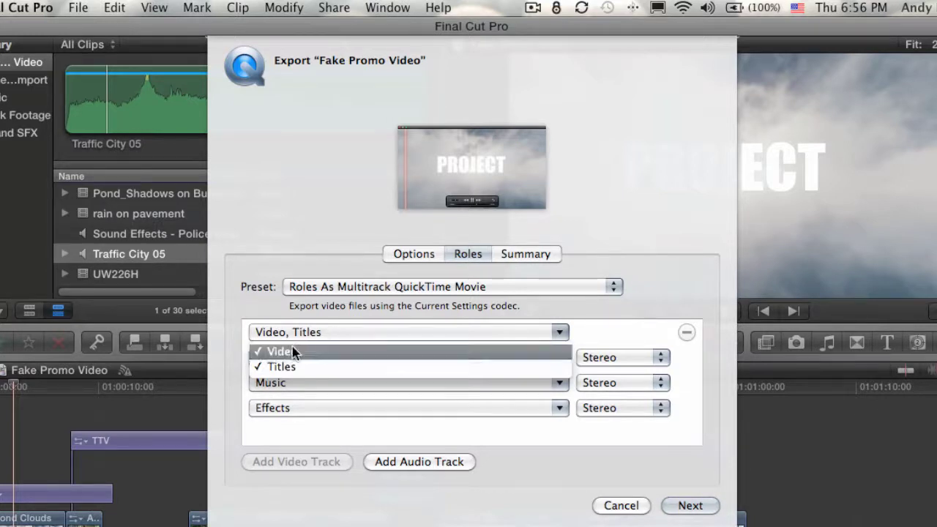
pyautogui.click(279, 367)
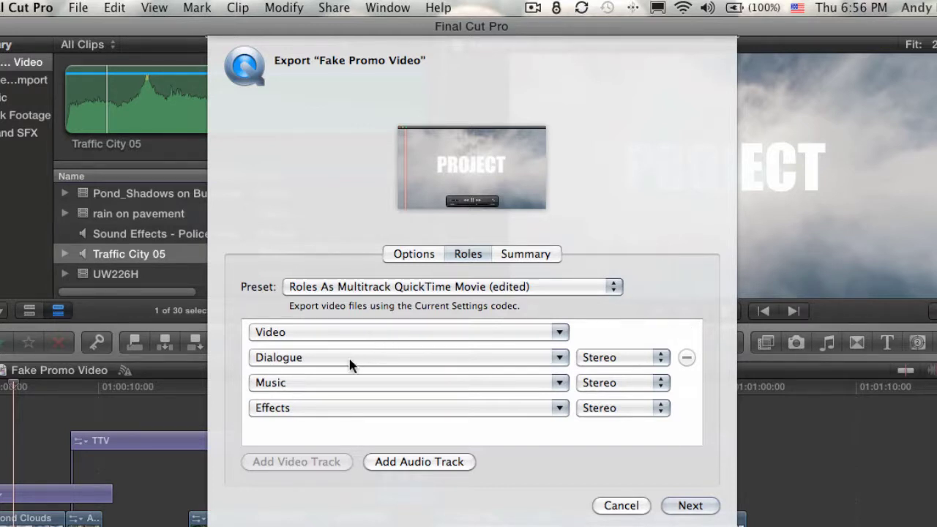
pyautogui.click(348, 358)
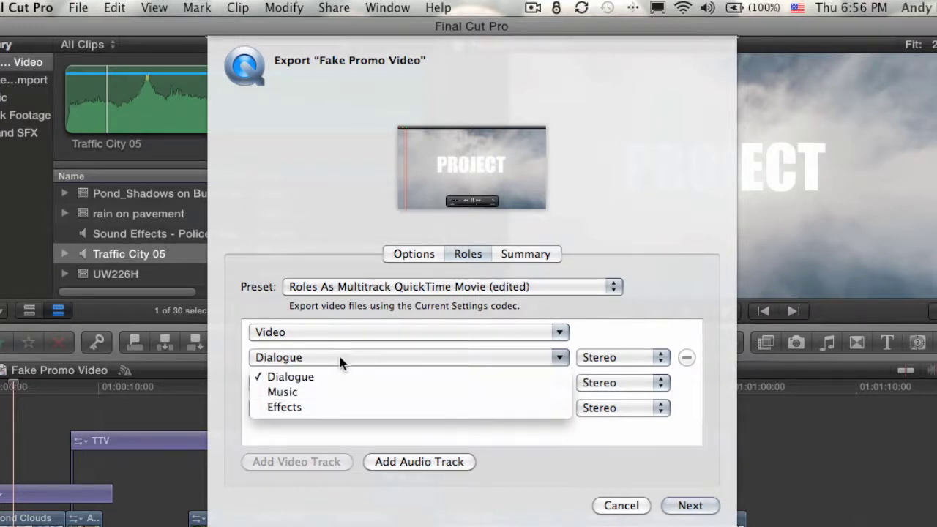
pyautogui.click(338, 353)
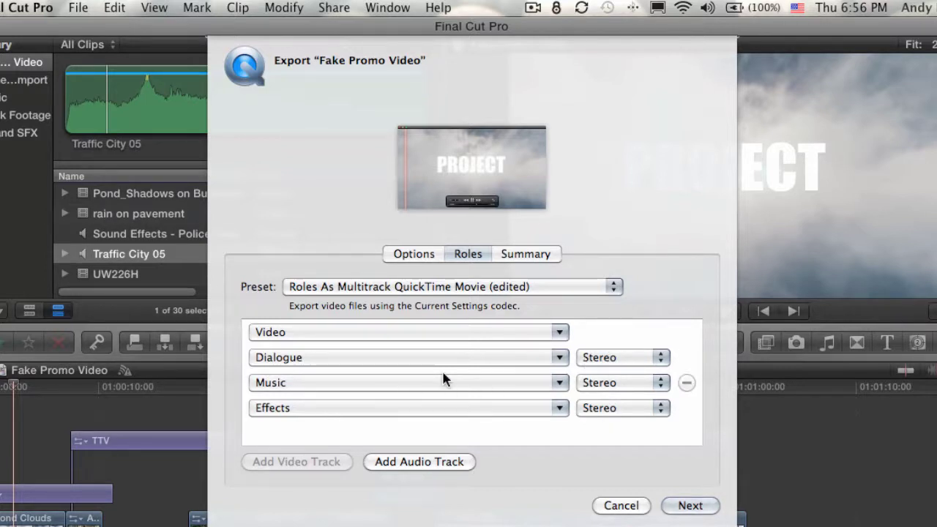
pyautogui.click(635, 358)
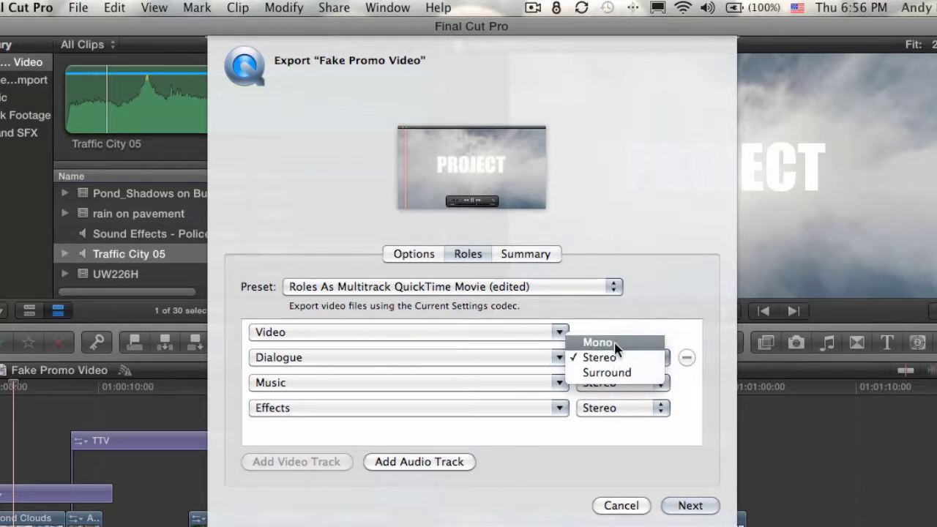
pyautogui.click(614, 342)
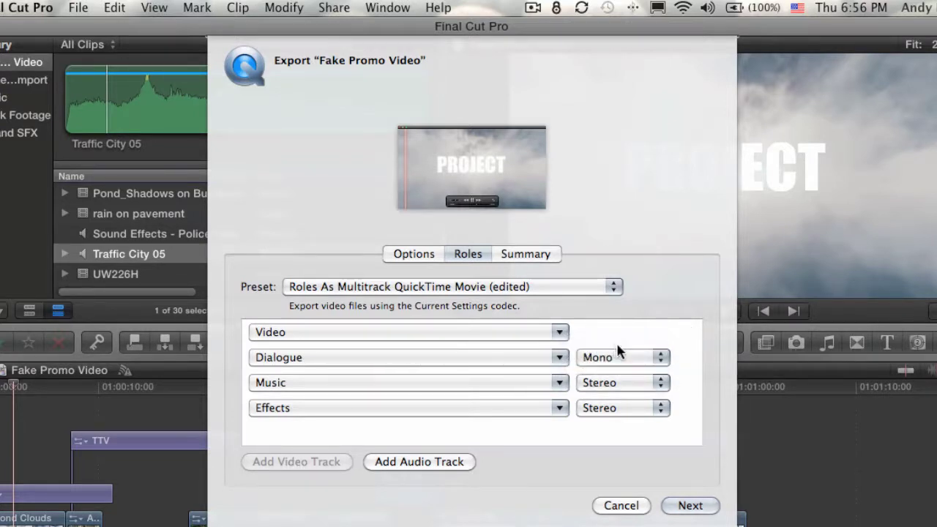
# - Combine Effects into the Music track as a single stereo Music, Effects track
pyautogui.click(344, 384)
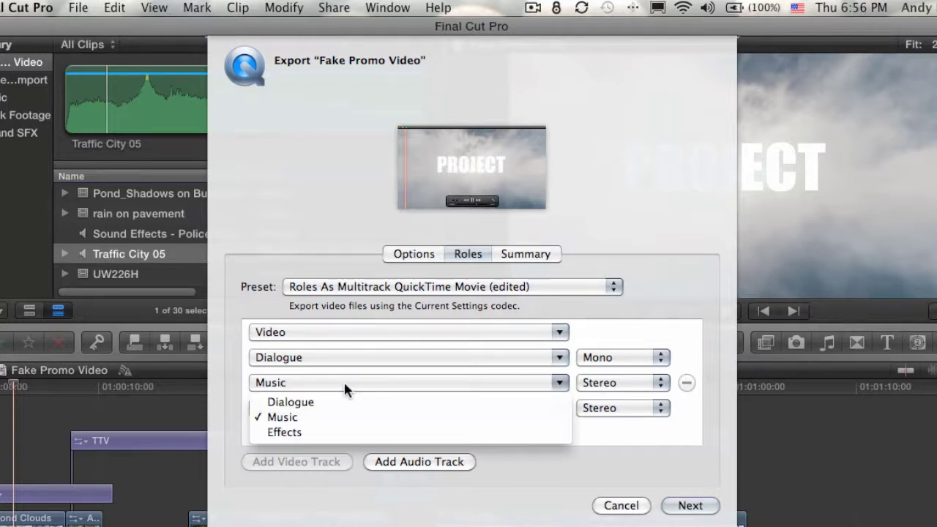
pyautogui.click(279, 433)
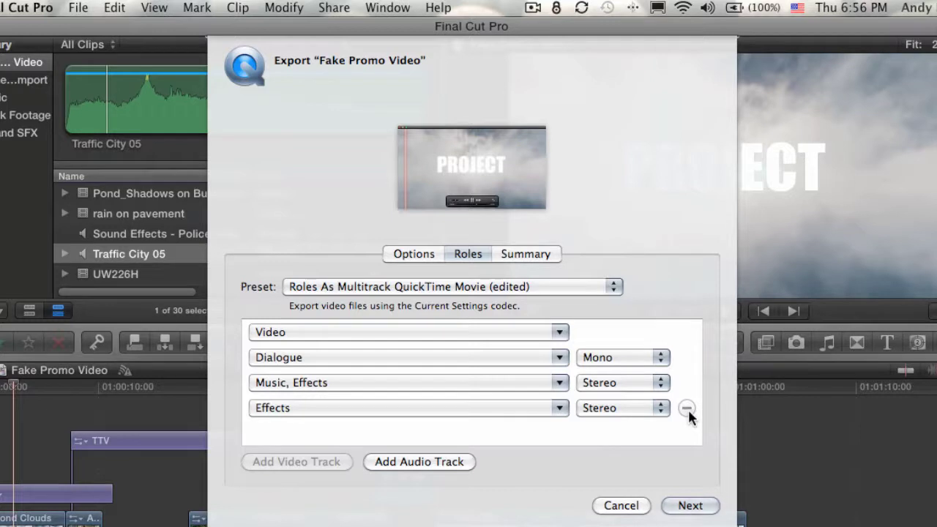
pyautogui.click(687, 407)
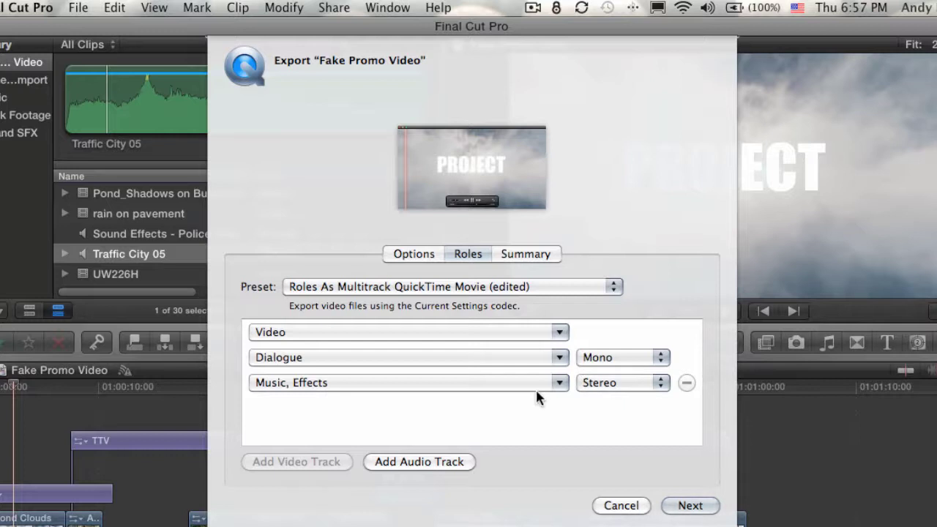
pyautogui.click(468, 294)
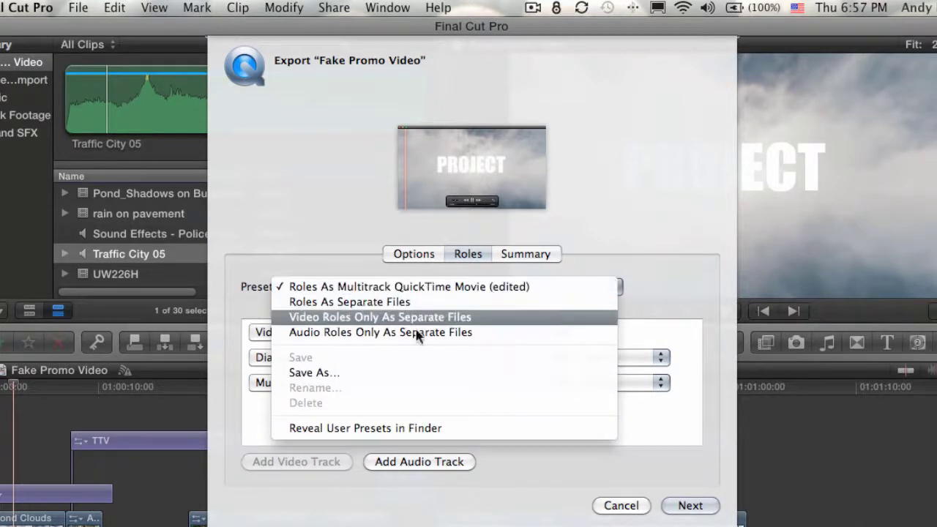
# - Save the current role layout as a new export preset named 'Textless M&E'
pyautogui.click(329, 372)
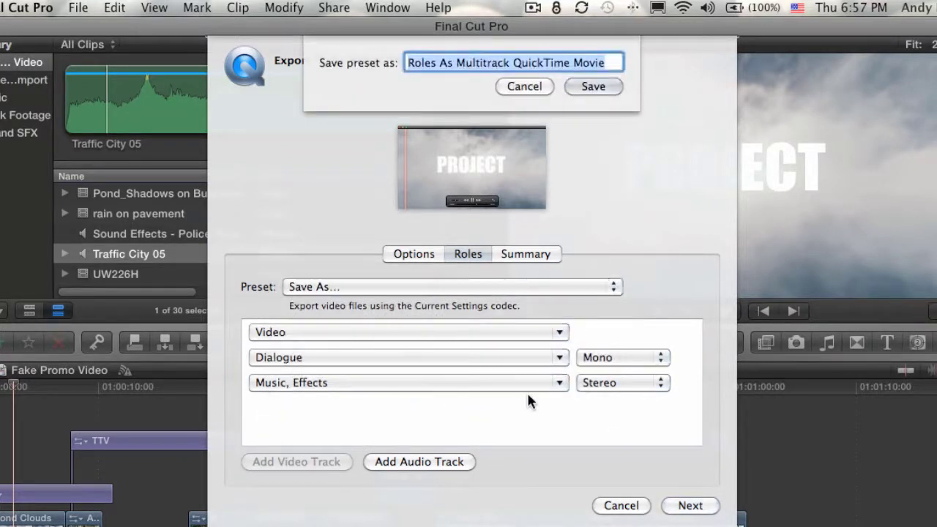
pyautogui.write('Text')
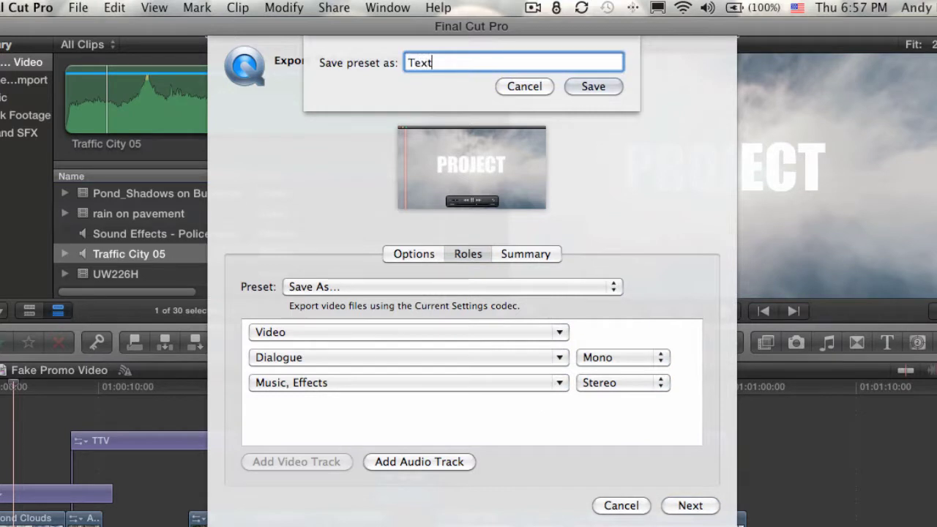
pyautogui.write('less M&E')
pyautogui.press('Return')
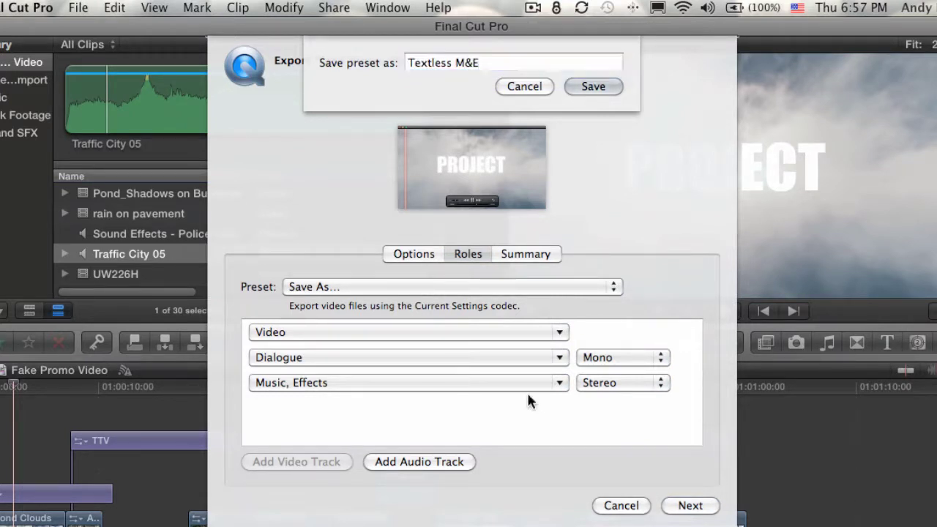
# - Keep Textless M&E as the preset and export Fake Promo Video into the Clips folder
pyautogui.click(388, 289)
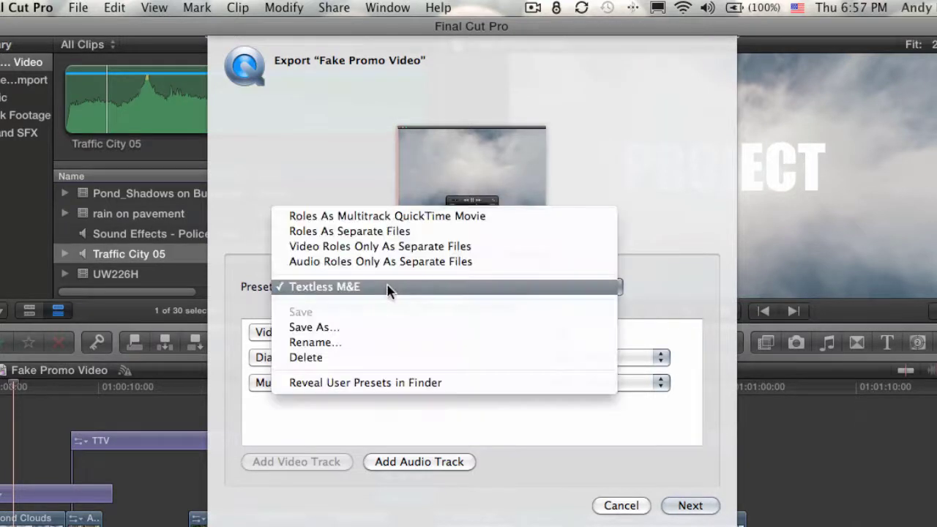
pyautogui.click(365, 291)
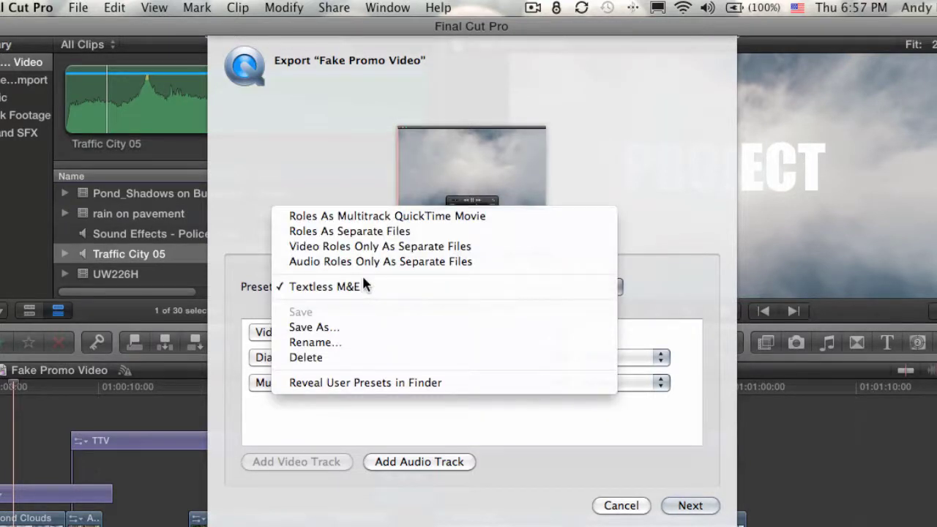
pyautogui.click(645, 284)
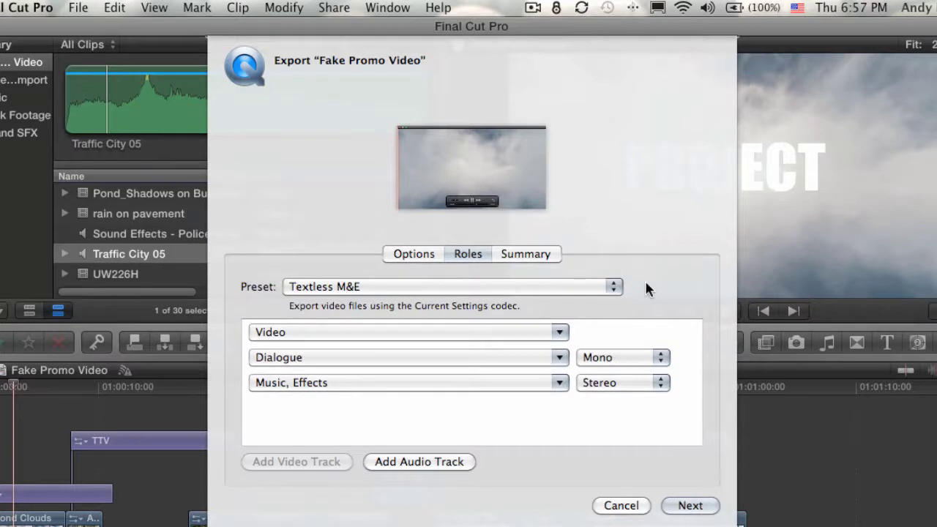
pyautogui.click(690, 505)
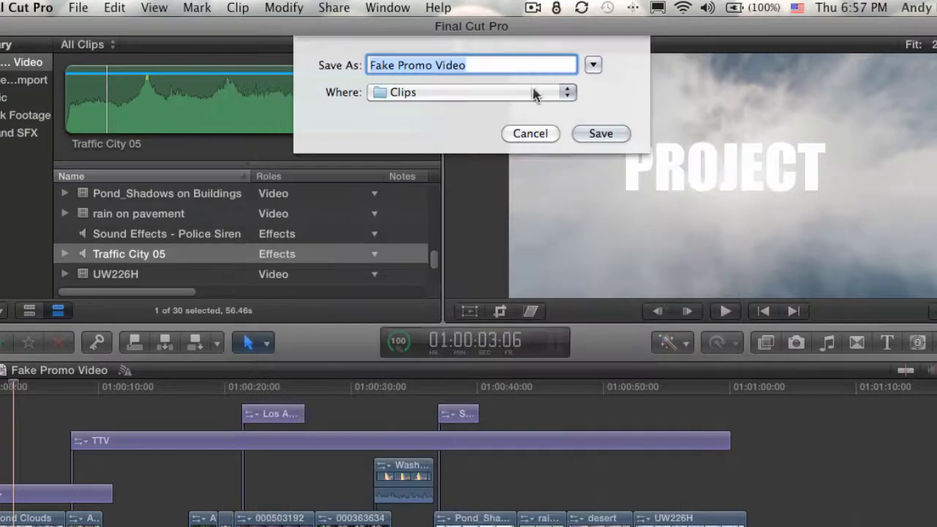
pyautogui.press('Return')
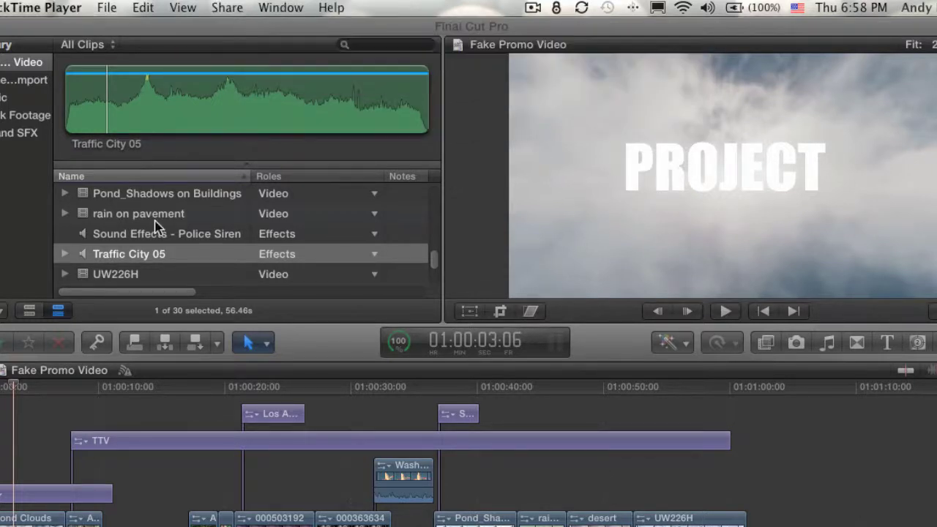
# - Import the exported Fake Promo Video movie from Clips into the Camera Import event
pyautogui.click(29, 80)
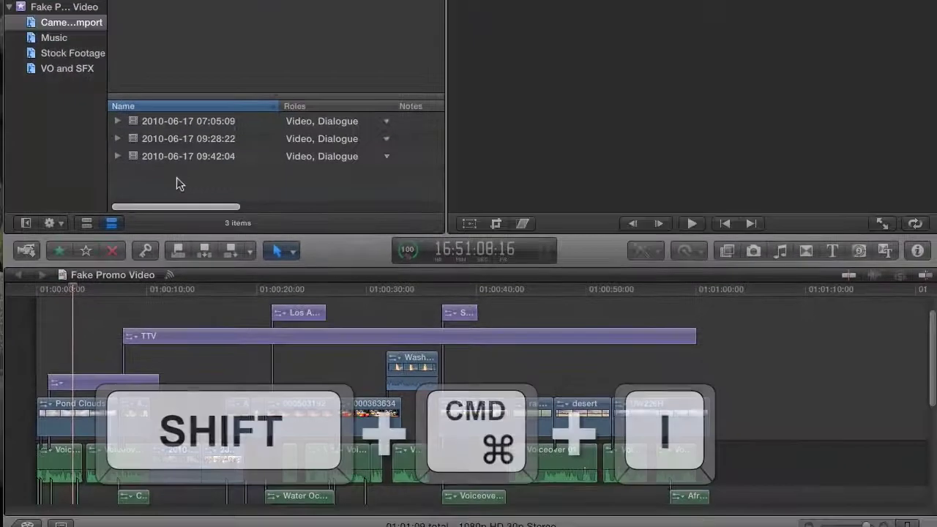
pyautogui.press('shift+super+i')
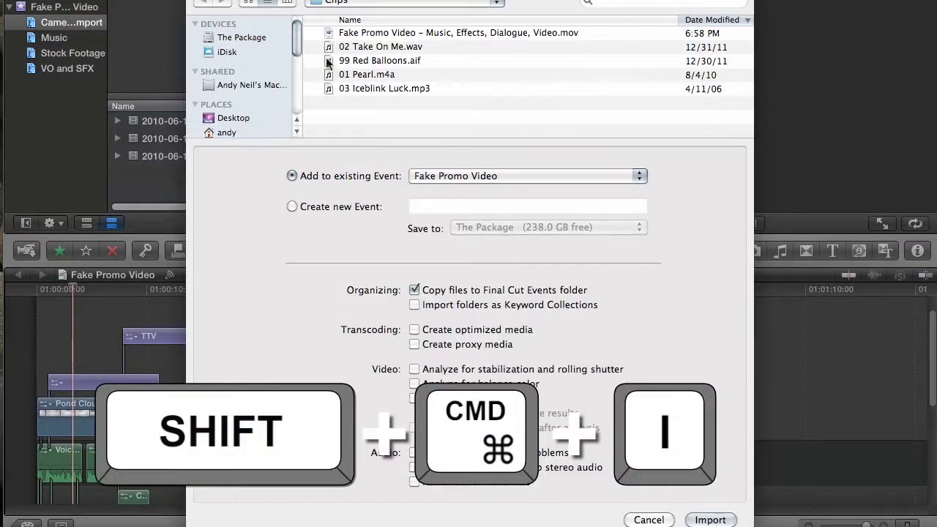
pyautogui.click(409, 34)
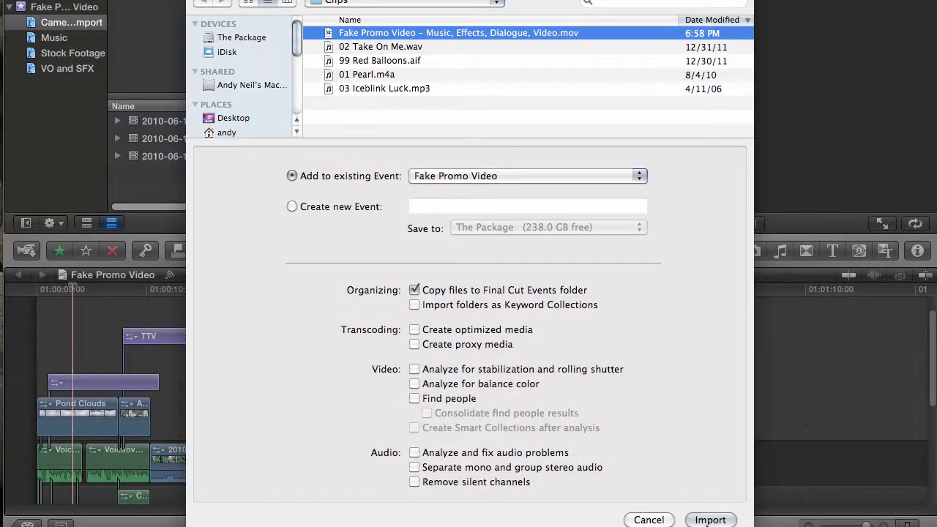
pyautogui.click(710, 519)
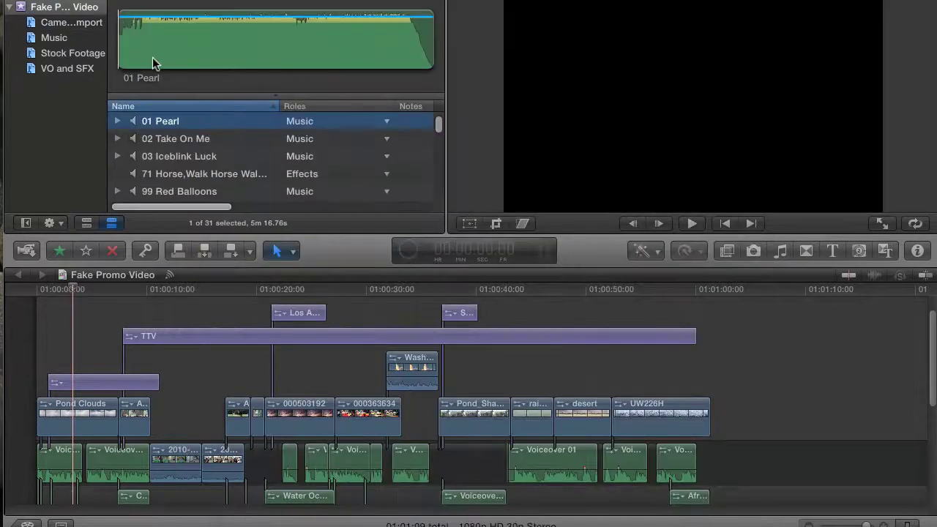
# - Skim the imported movie and review its audio channels in the Inspector's Audio tab
pyautogui.click(62, 25)
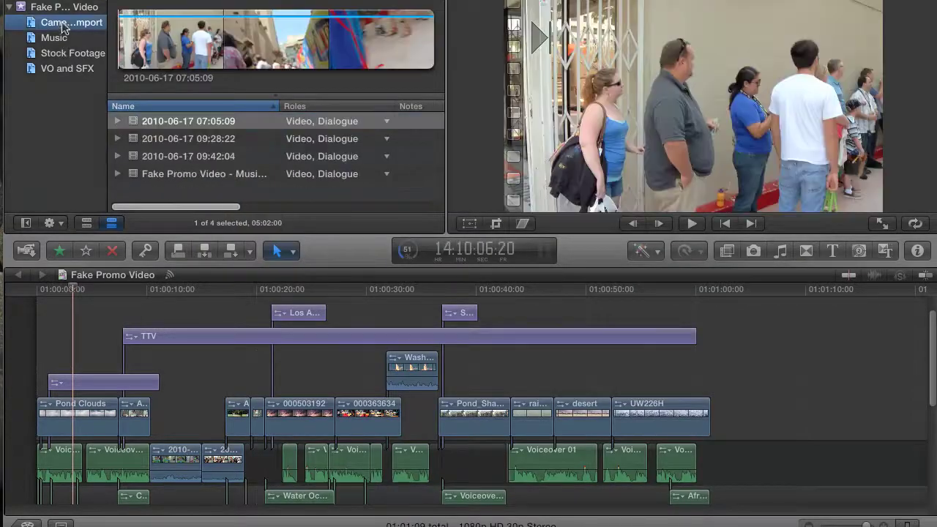
pyautogui.click(206, 173)
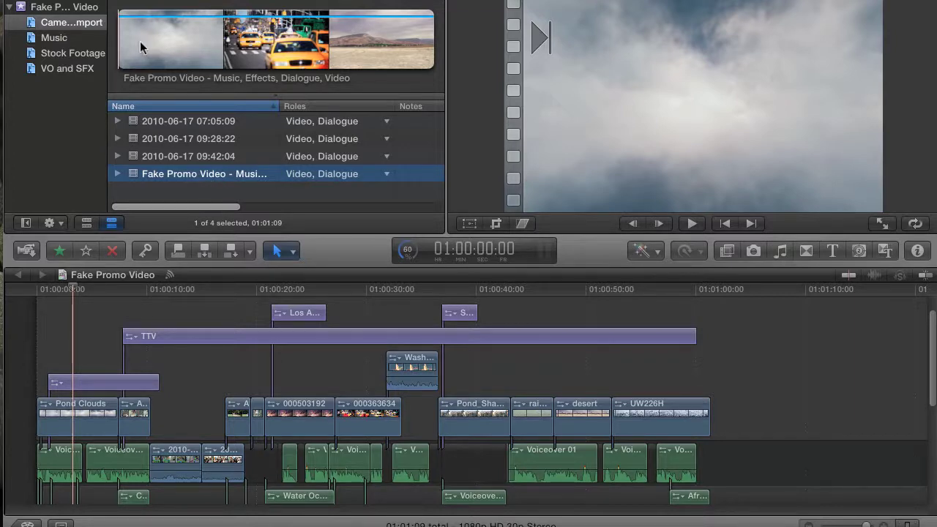
pyautogui.press('s')
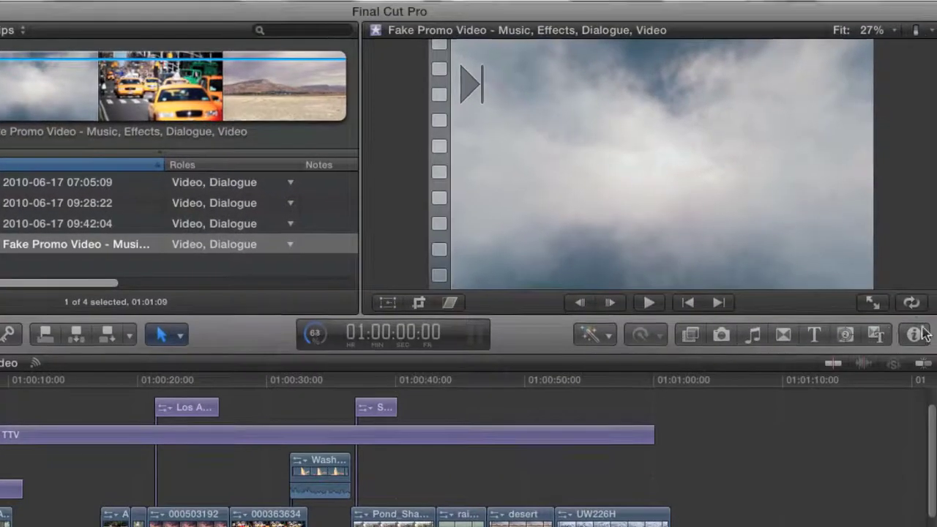
pyautogui.click(920, 333)
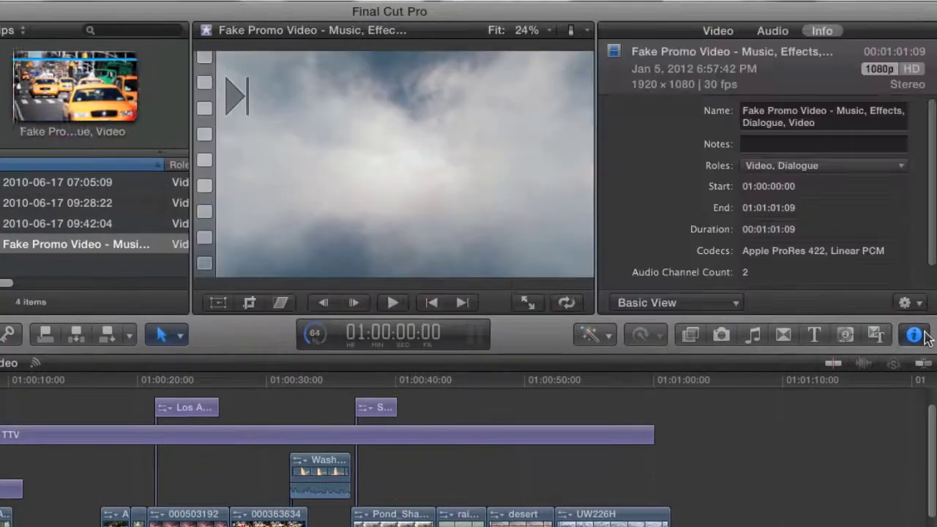
pyautogui.click(772, 31)
pyautogui.scroll(-3, 753, 154)
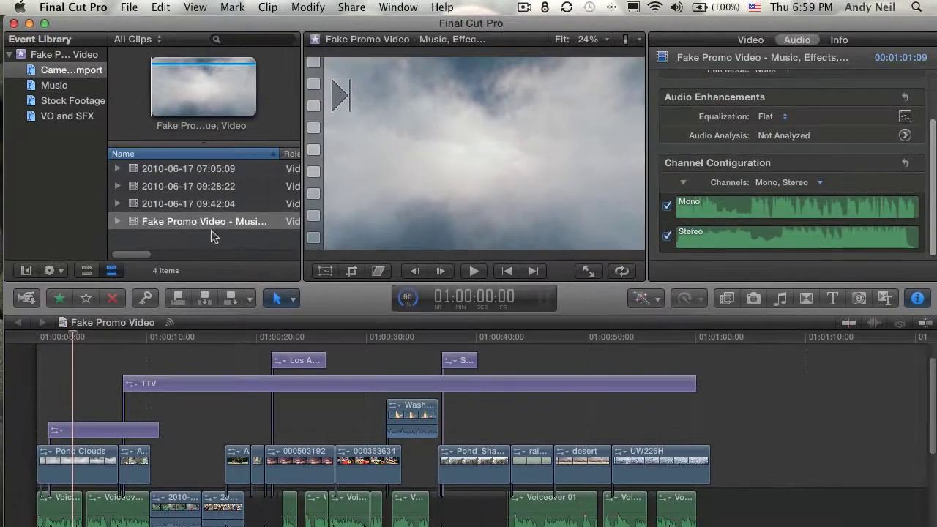
pyautogui.keyDown('super'); pyautogui.click(219, 220); pyautogui.keyUp('super')
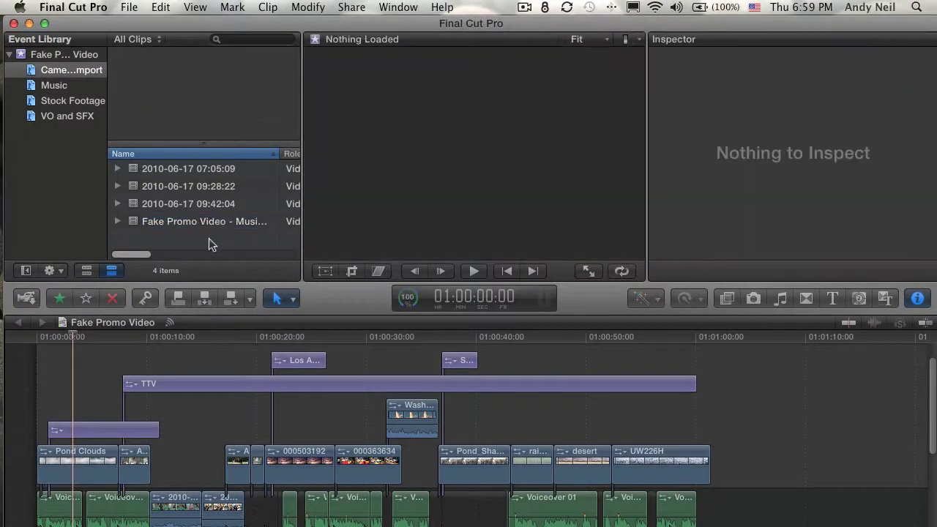
pyautogui.click(67, 338)
pyautogui.press('space')
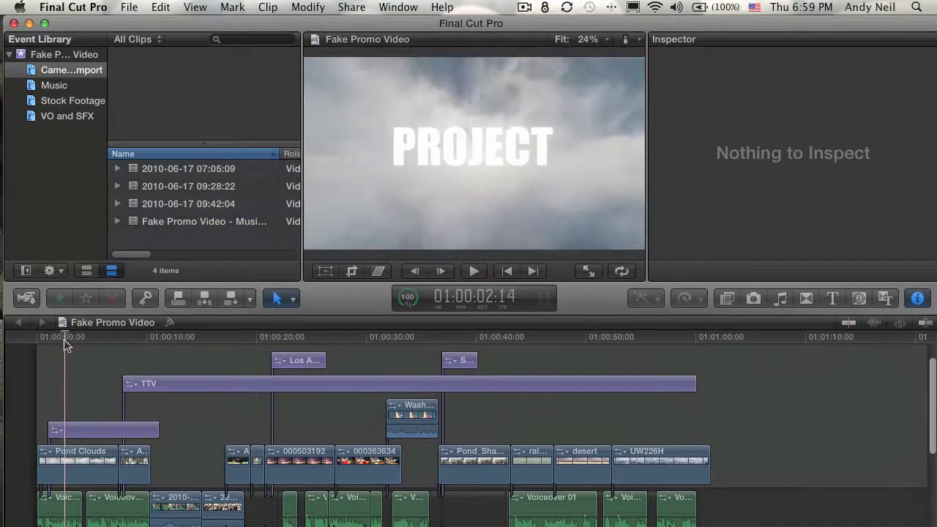
pyautogui.click(352, 7)
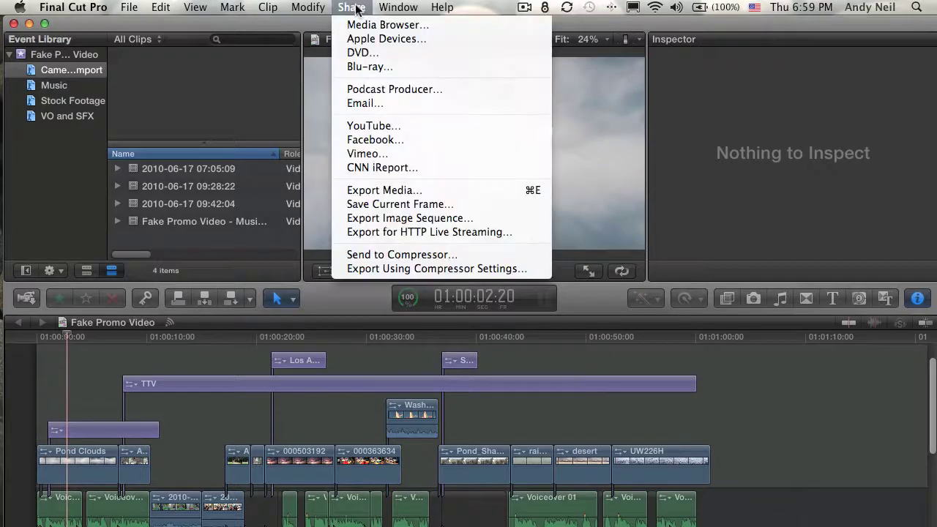
pyautogui.click(393, 190)
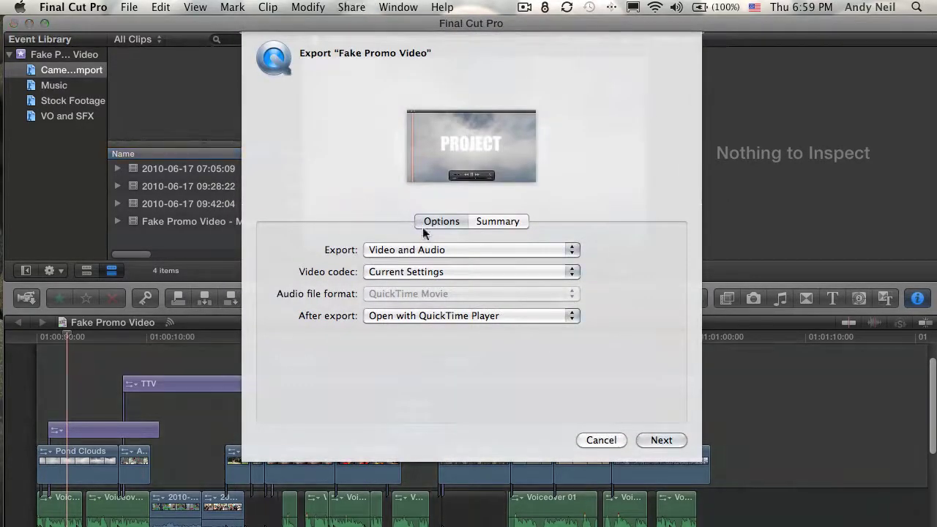
pyautogui.click(443, 249)
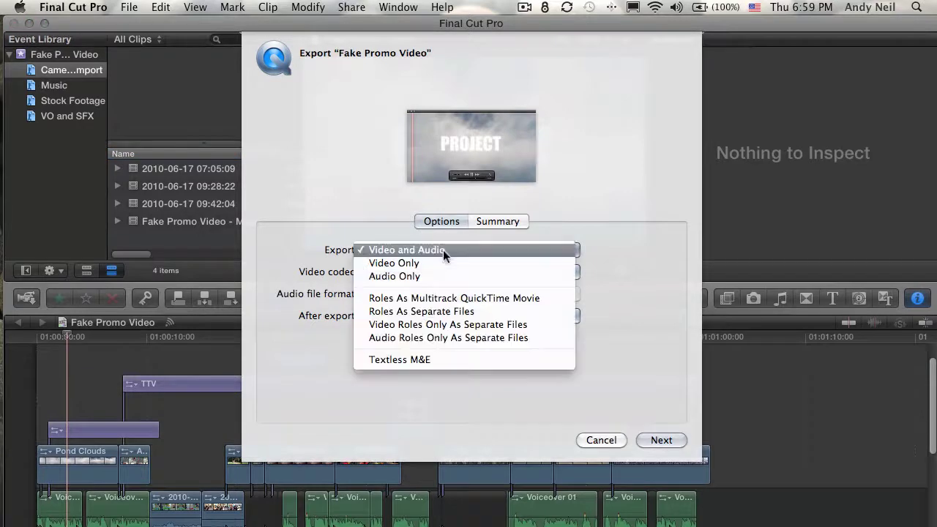
pyautogui.click(490, 315)
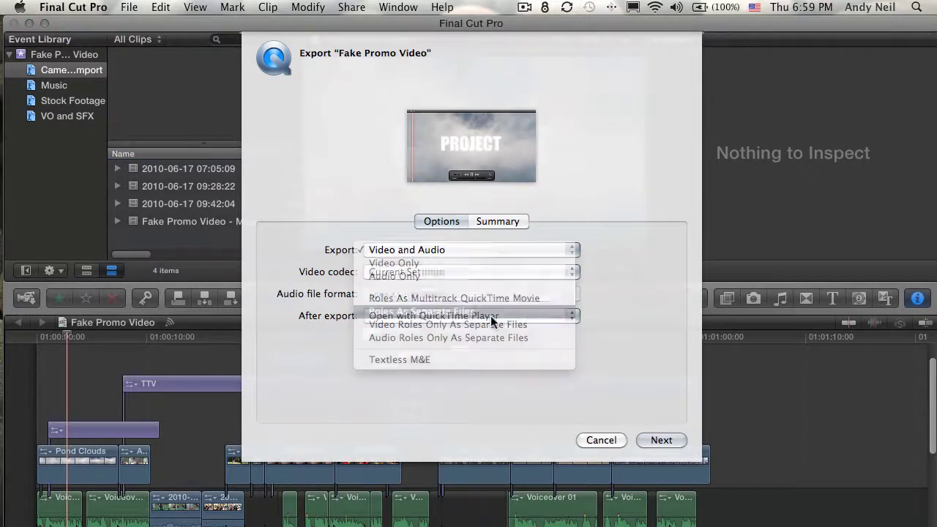
pyautogui.click(470, 221)
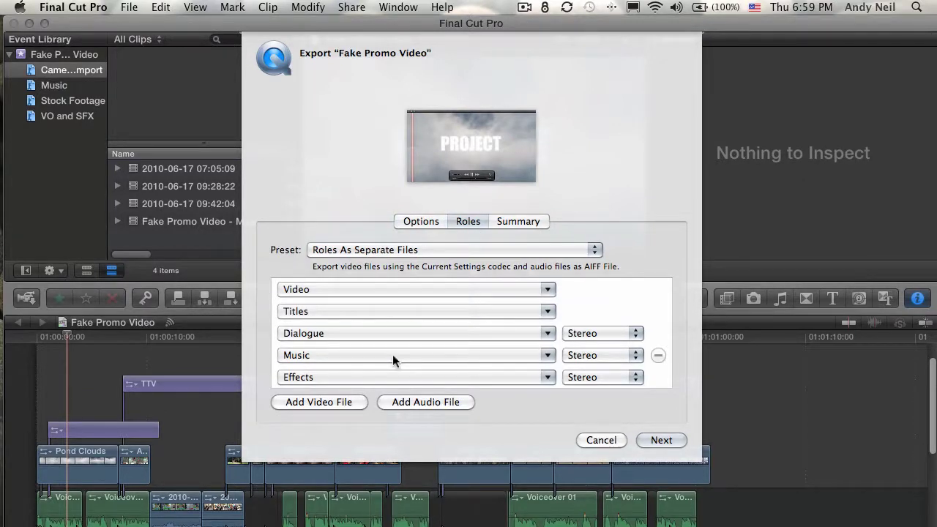
pyautogui.click(316, 313)
pyautogui.click(316, 290)
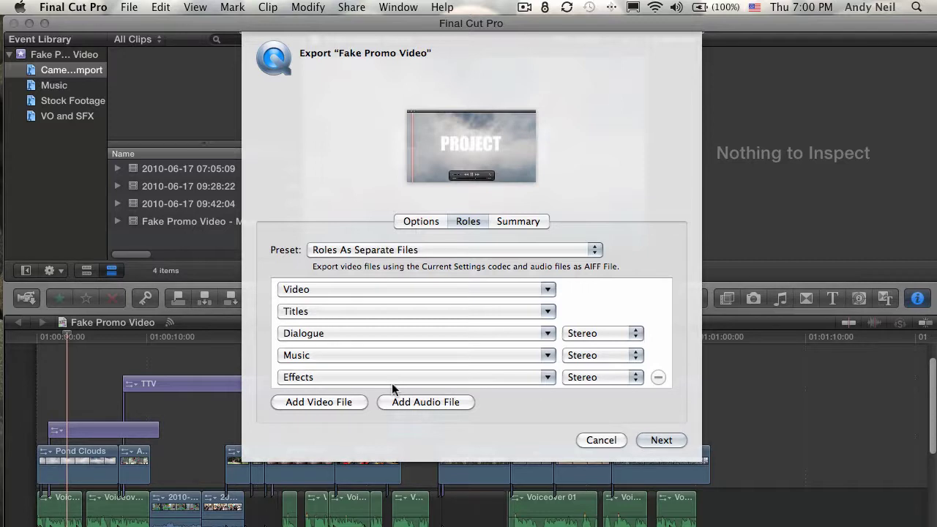
pyautogui.click(600, 441)
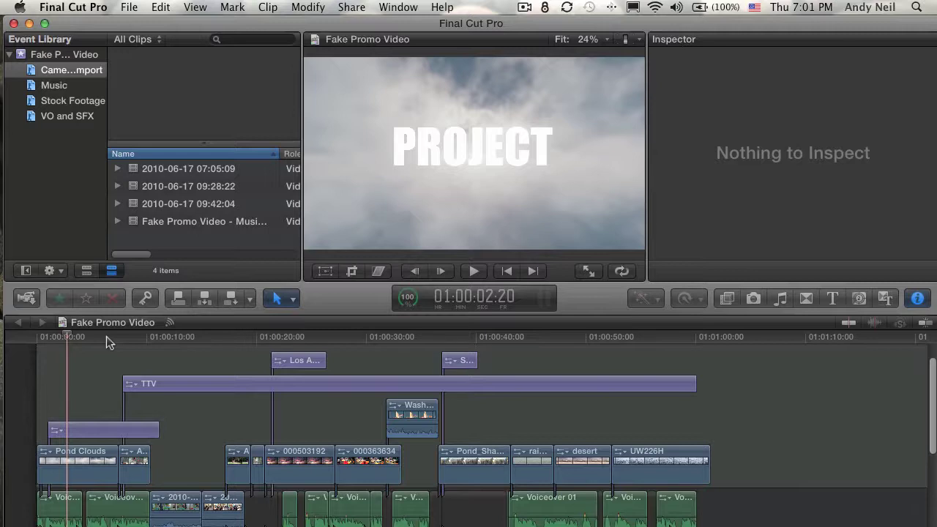
# - Select the TTV title clip near 15 seconds and open Modify > Edit Roles
pyautogui.click(195, 337)
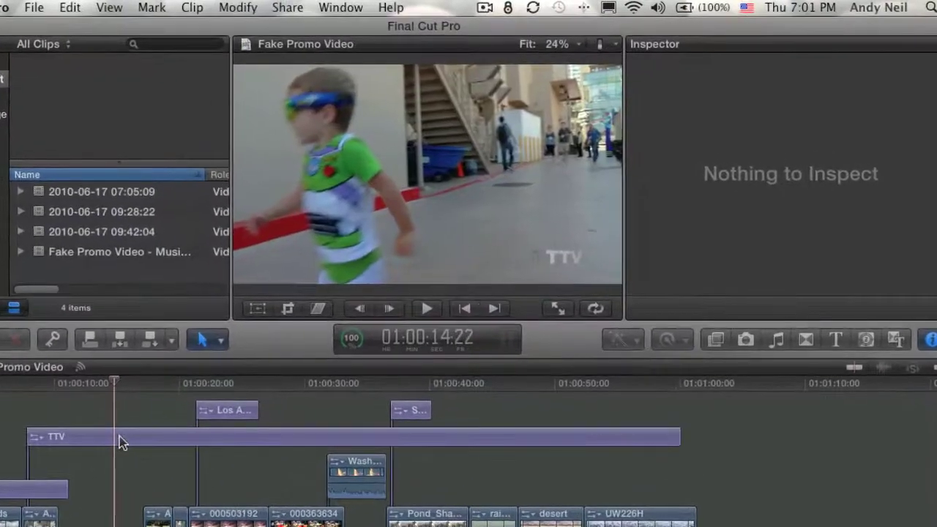
pyautogui.click(206, 384)
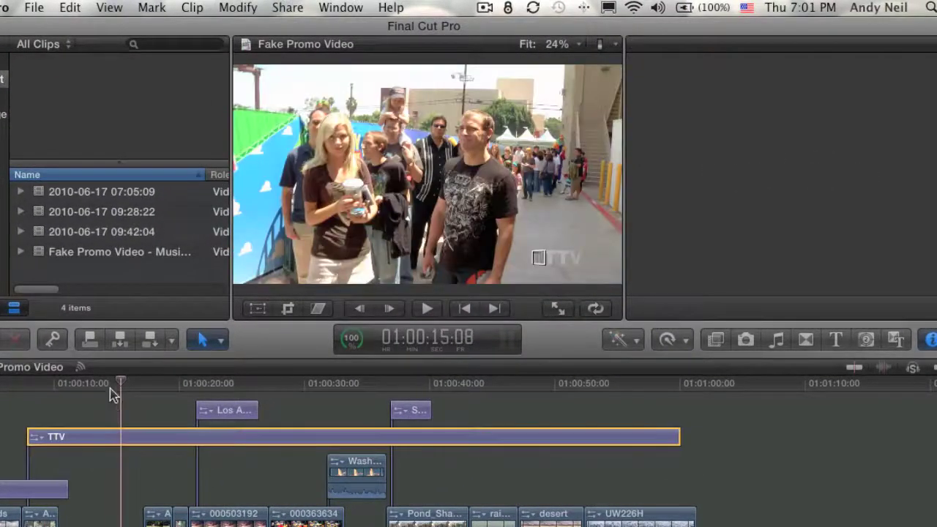
pyautogui.moveTo(113, 393)
pyautogui.mouseDown()
pyautogui.moveTo(92, 392)
pyautogui.moveTo(147, 391)
pyautogui.moveTo(98, 382)
pyautogui.moveTo(405, 389)
pyautogui.moveTo(527, 408)
pyautogui.moveTo(145, 410)
pyautogui.moveTo(157, 406)
pyautogui.moveTo(79, 401)
pyautogui.moveTo(105, 403)
pyautogui.mouseUp()
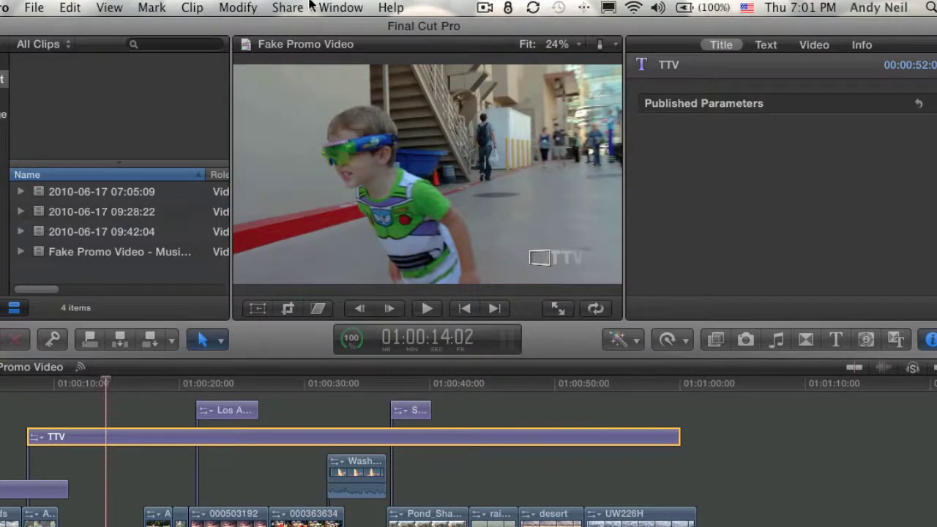
pyautogui.click(236, 8)
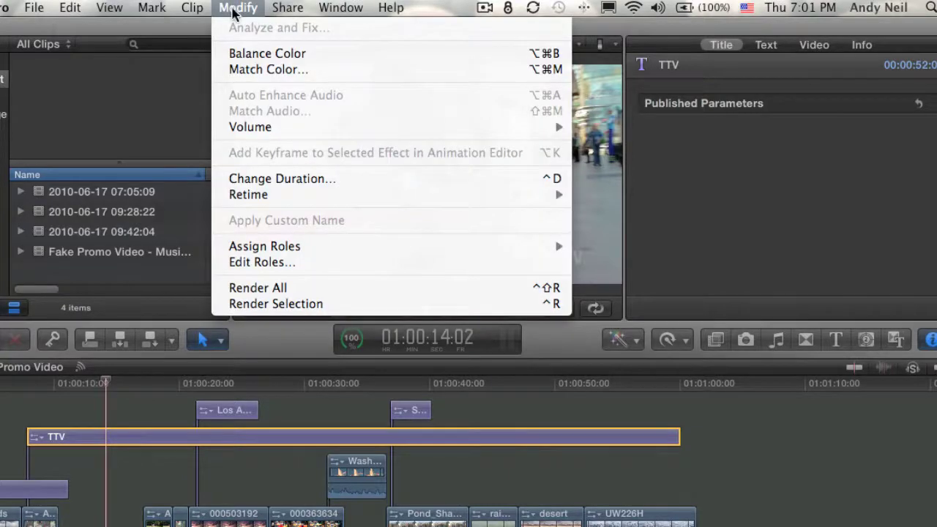
pyautogui.click(256, 263)
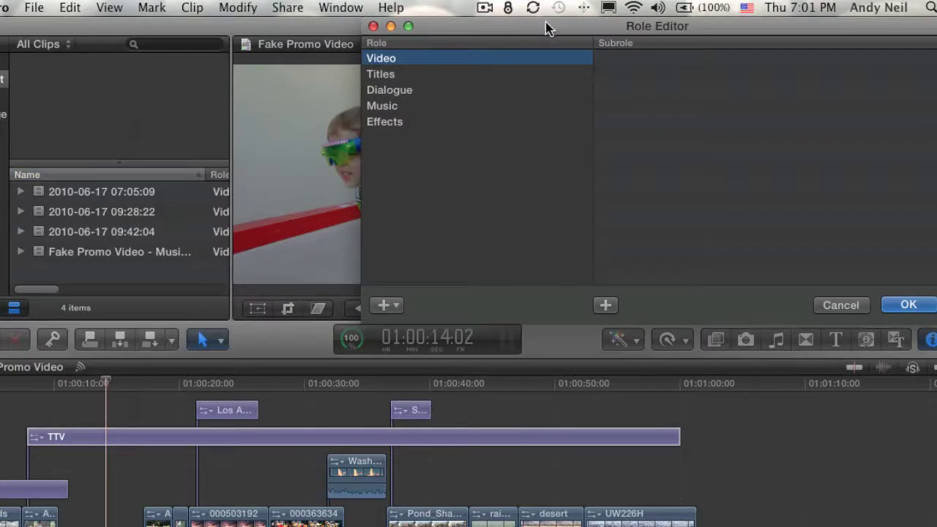
# - Add a new video role named Graphics in the Role Editor and confirm with OK
pyautogui.moveTo(548, 28); pyautogui.dragTo(219, 190)
pyautogui.click(57, 238)
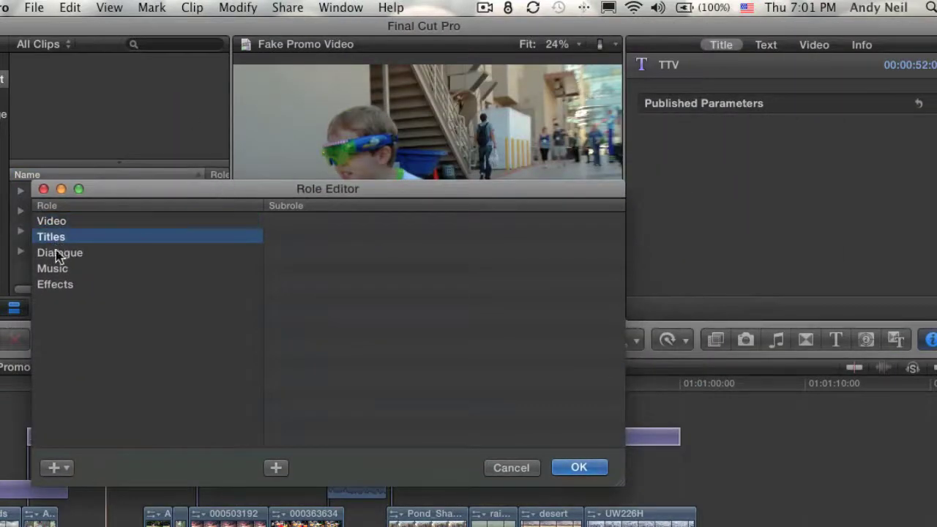
pyautogui.click(59, 269)
pyautogui.click(59, 285)
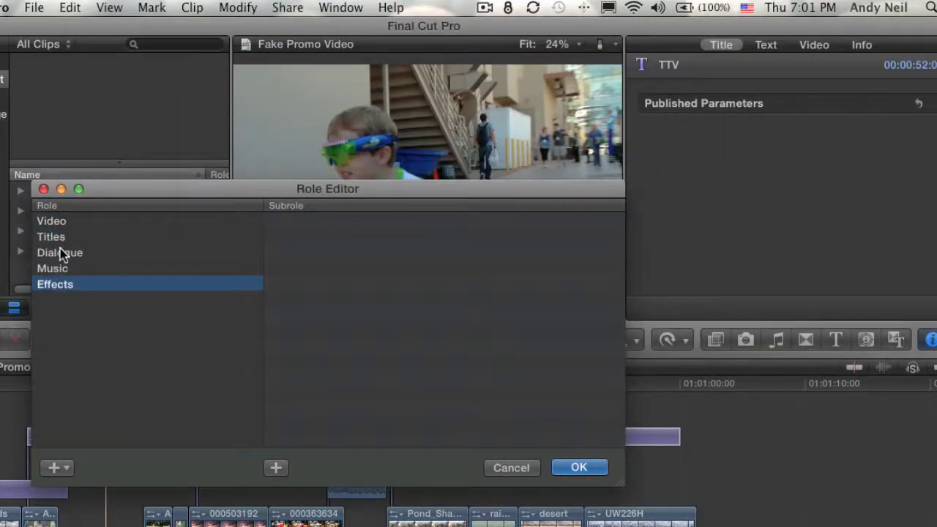
pyautogui.click(55, 468)
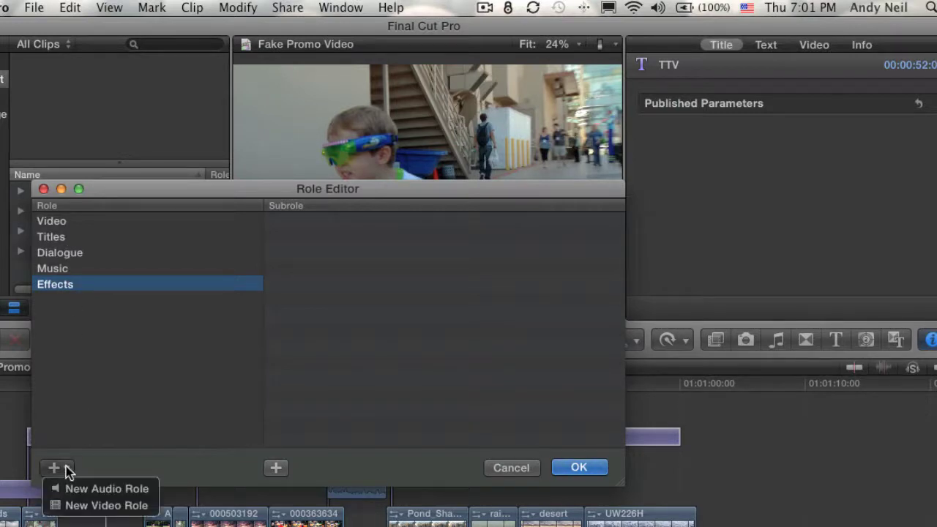
pyautogui.click(76, 505)
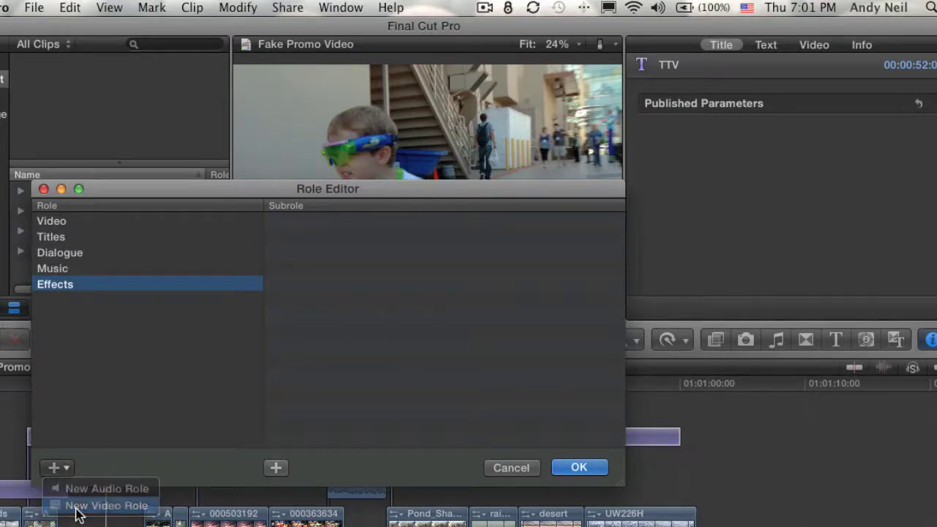
pyautogui.write('Gr')
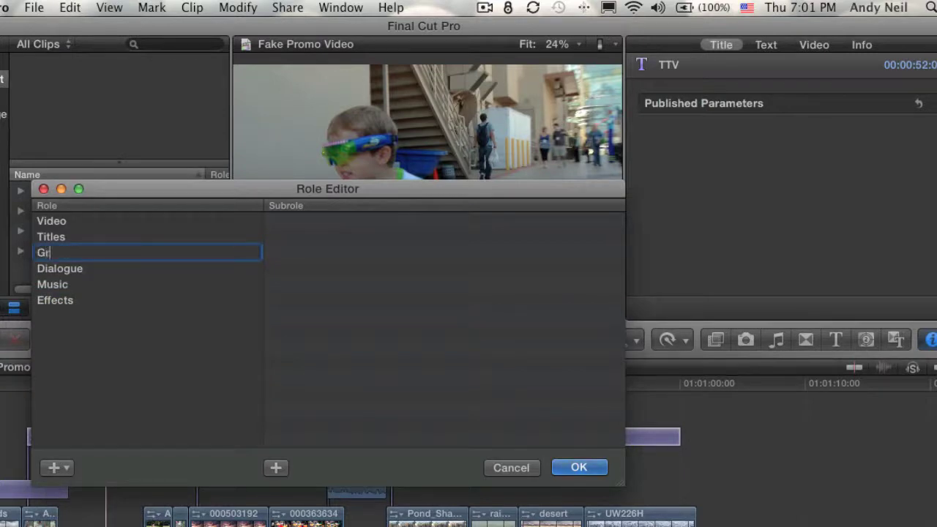
pyautogui.write('aphics')
pyautogui.press('Return')
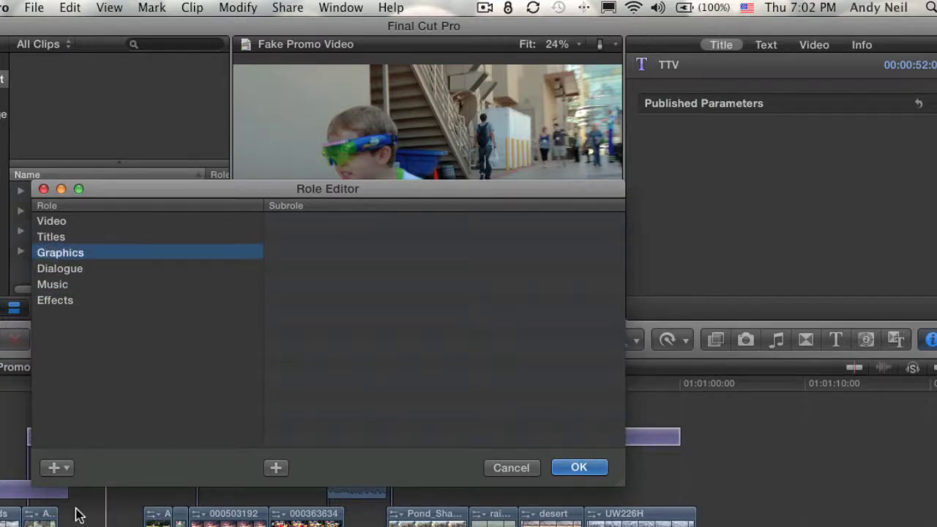
pyautogui.click(578, 471)
# - Assign the Graphics role to the TTV title clip in the Info inspector
pyautogui.click(102, 439)
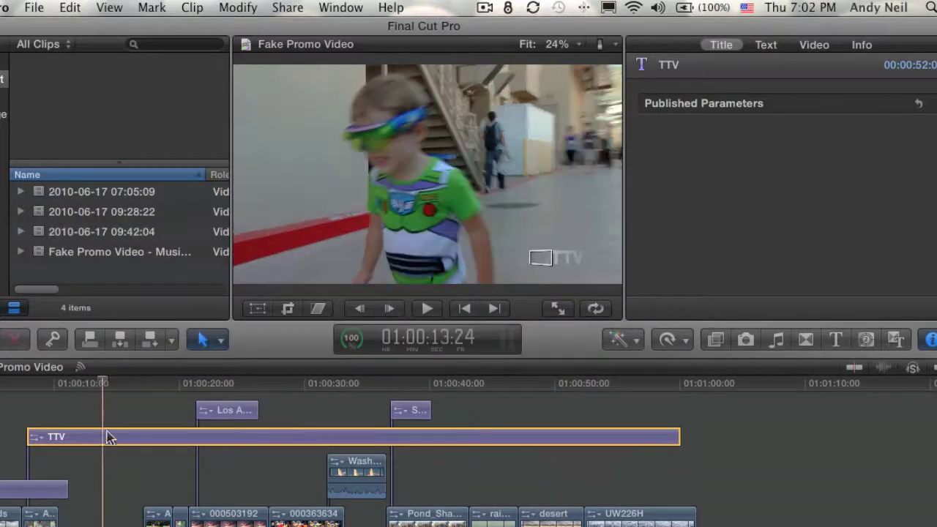
pyautogui.moveTo(105, 395); pyautogui.dragTo(98, 387)
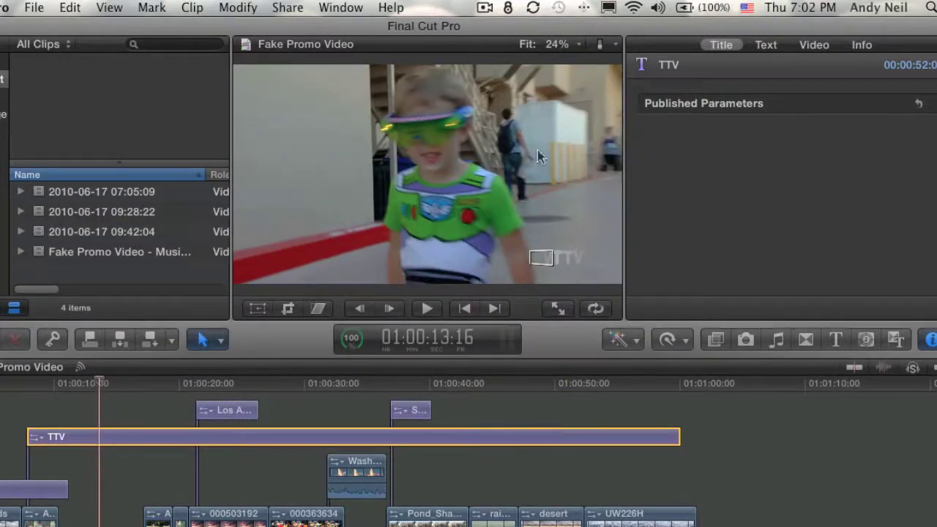
pyautogui.click(863, 44)
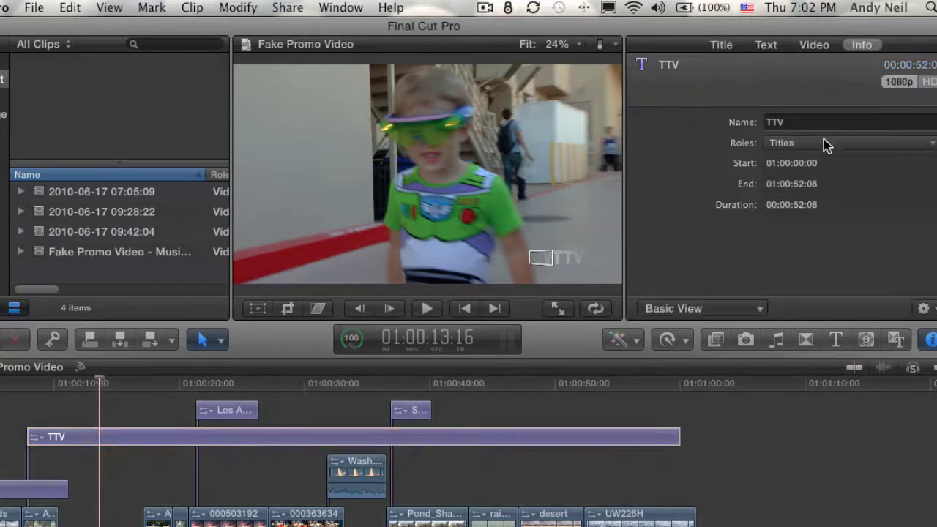
pyautogui.click(824, 148)
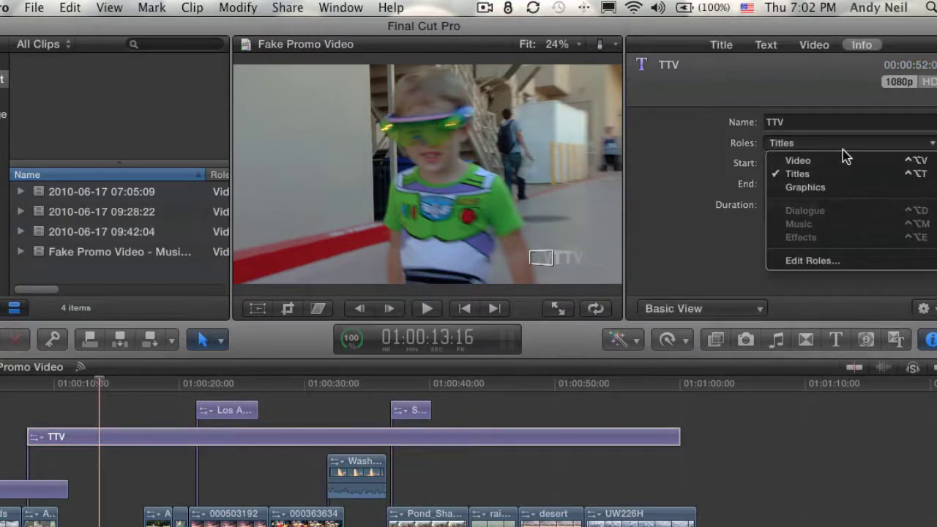
pyautogui.click(830, 190)
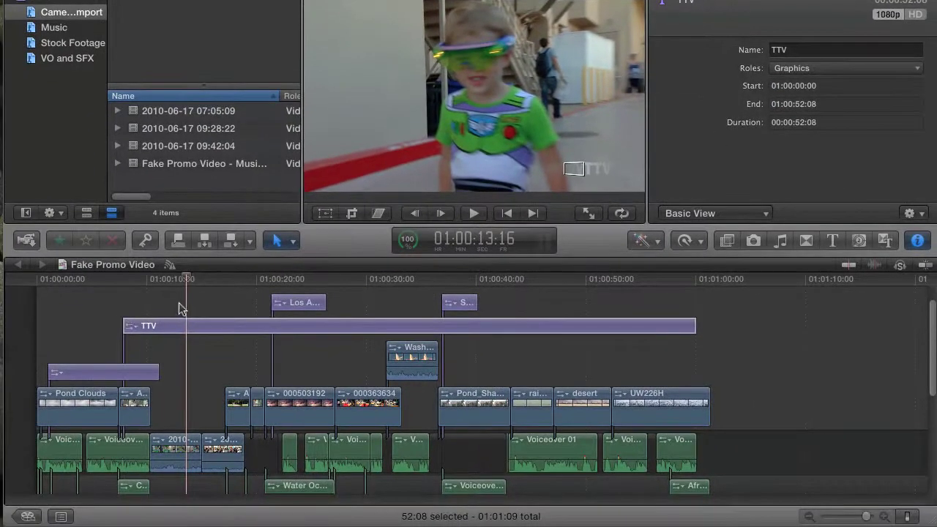
# - Show the Timeline Index roles list and highlight the Graphics clips
pyautogui.click(176, 313)
pyautogui.click(62, 517)
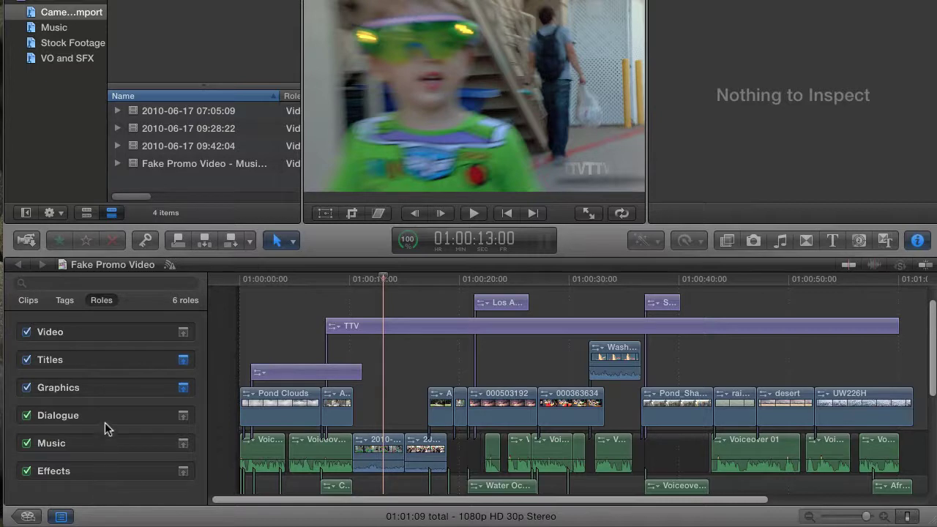
pyautogui.click(137, 390)
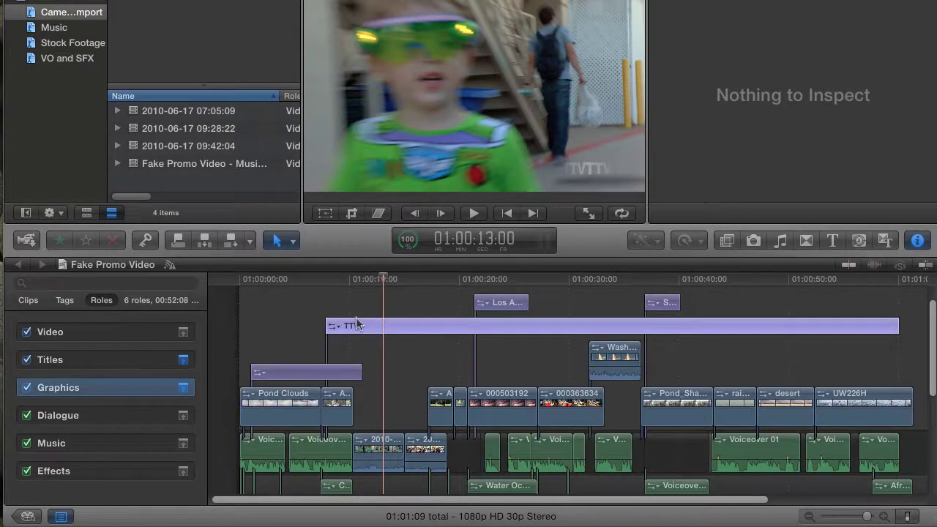
pyautogui.click(183, 387)
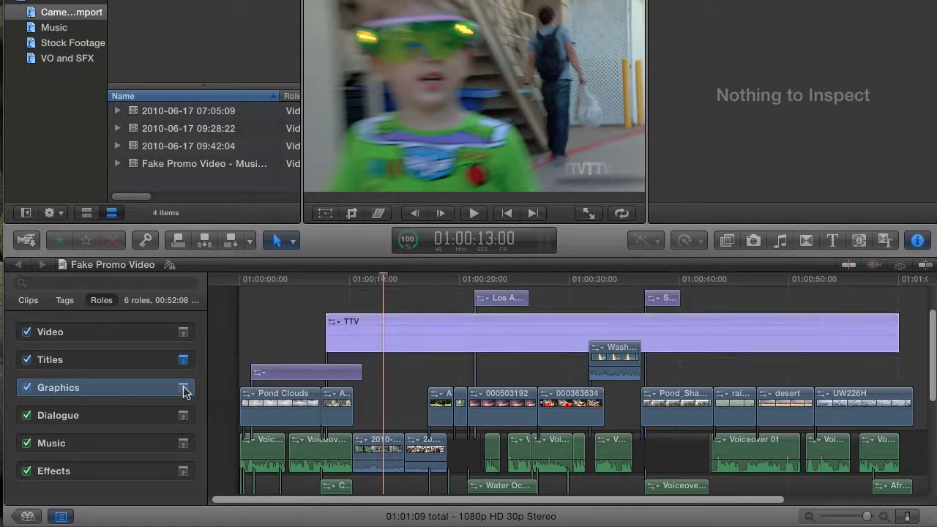
pyautogui.click(124, 361)
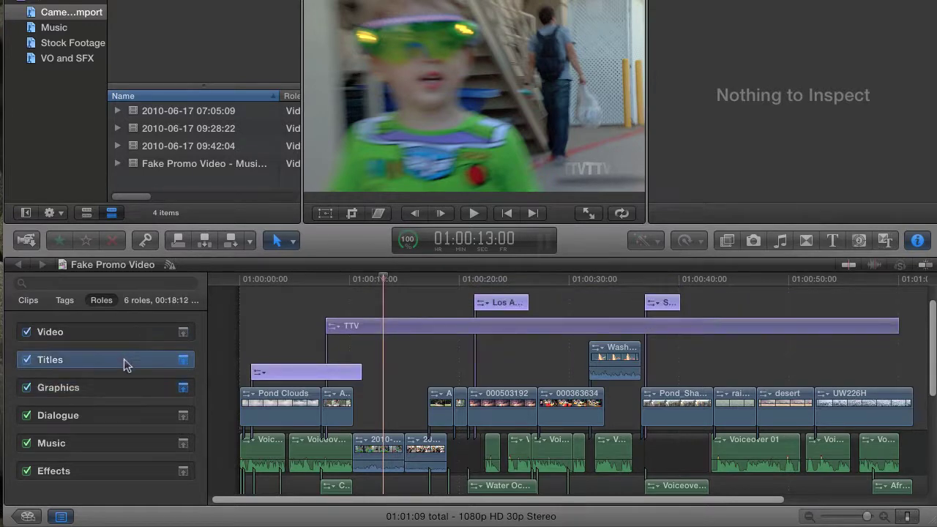
pyautogui.click(123, 383)
pyautogui.click(27, 387)
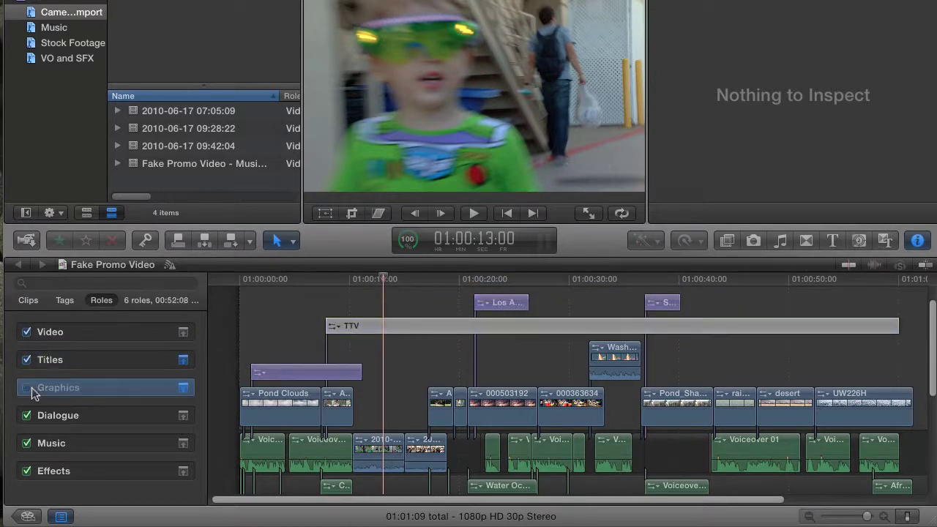
pyautogui.click(27, 388)
pyautogui.click(297, 281)
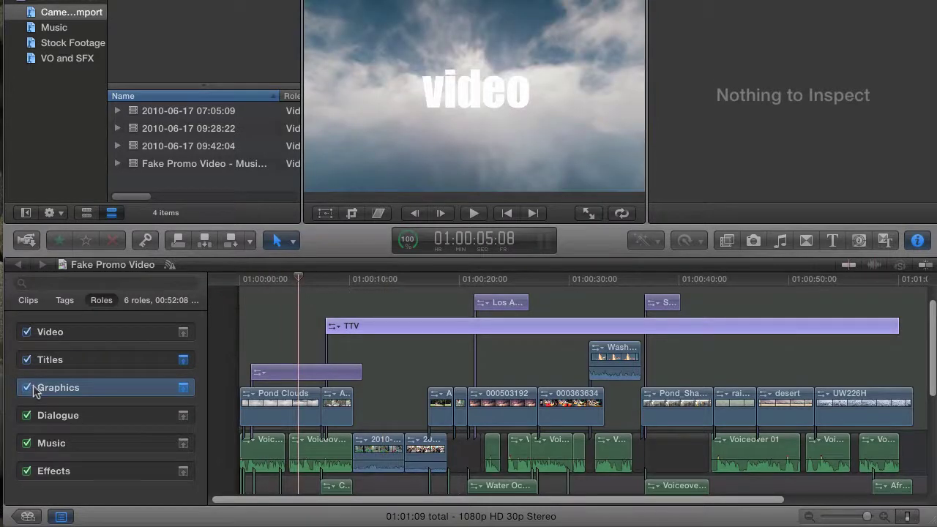
pyautogui.click(153, 490)
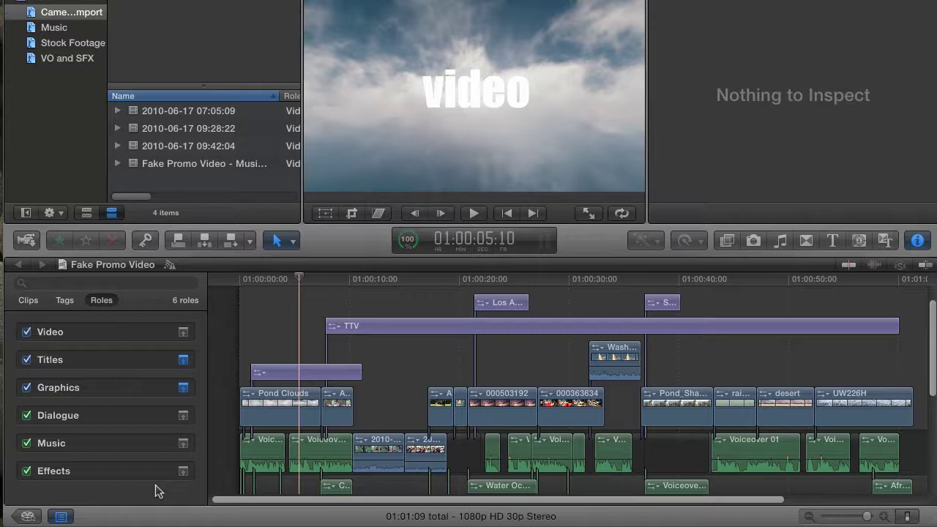
# - Select the Whoosh 07 sound clip and open the Edit Roles window
pyautogui.scroll(-5, 288, 314)
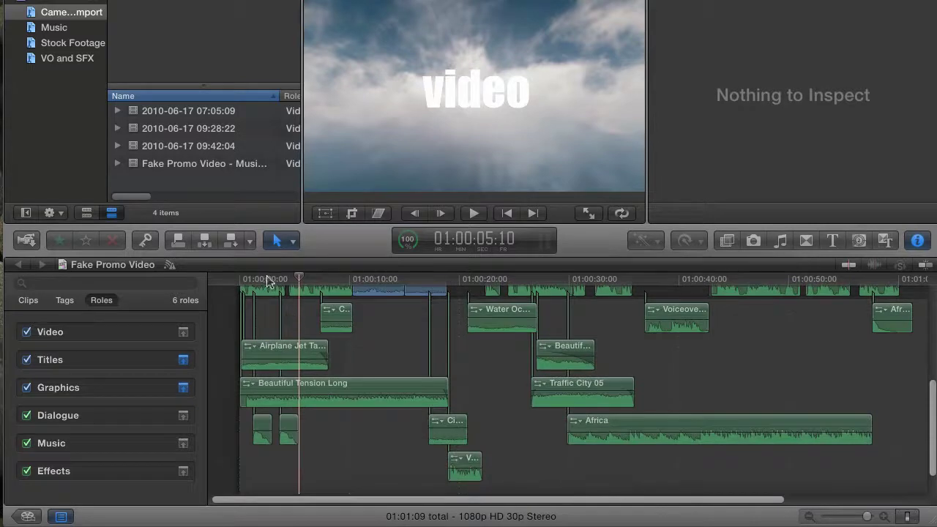
pyautogui.click(253, 278)
pyautogui.click(263, 436)
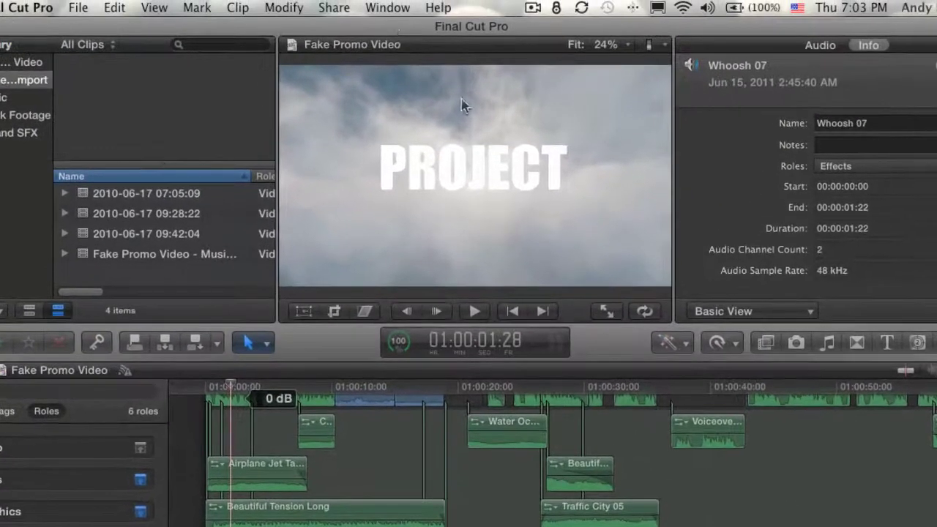
pyautogui.click(278, 7)
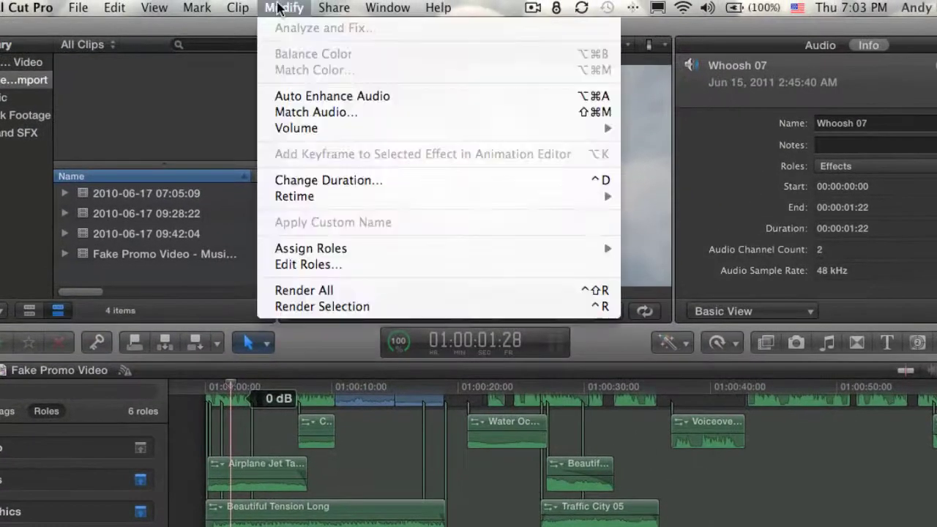
pyautogui.click(304, 265)
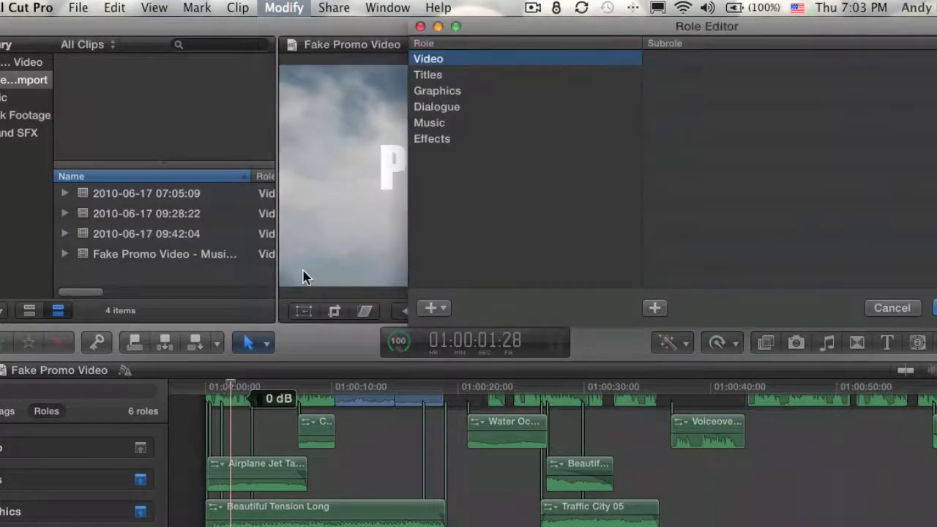
# - Add a Whooshes subrole under the Effects role and confirm with OK
pyautogui.moveTo(612, 30); pyautogui.dragTo(340, 171)
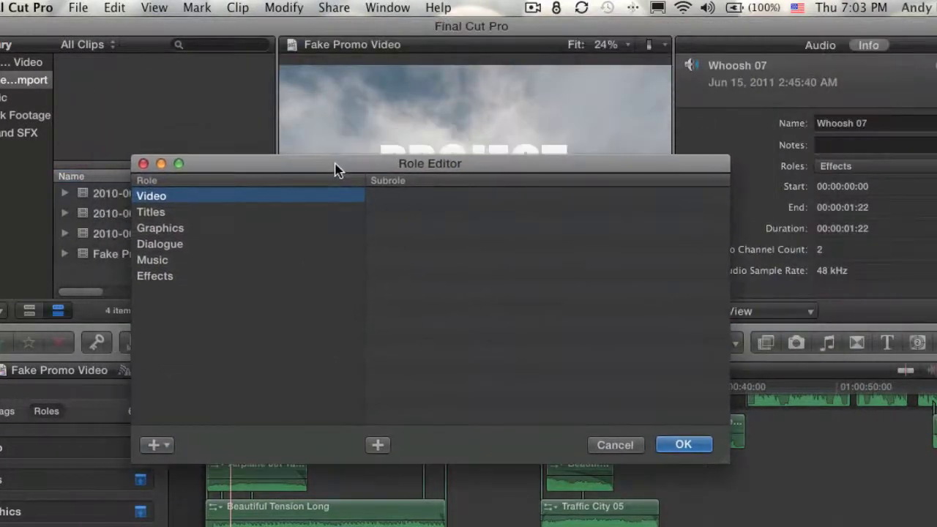
pyautogui.click(167, 279)
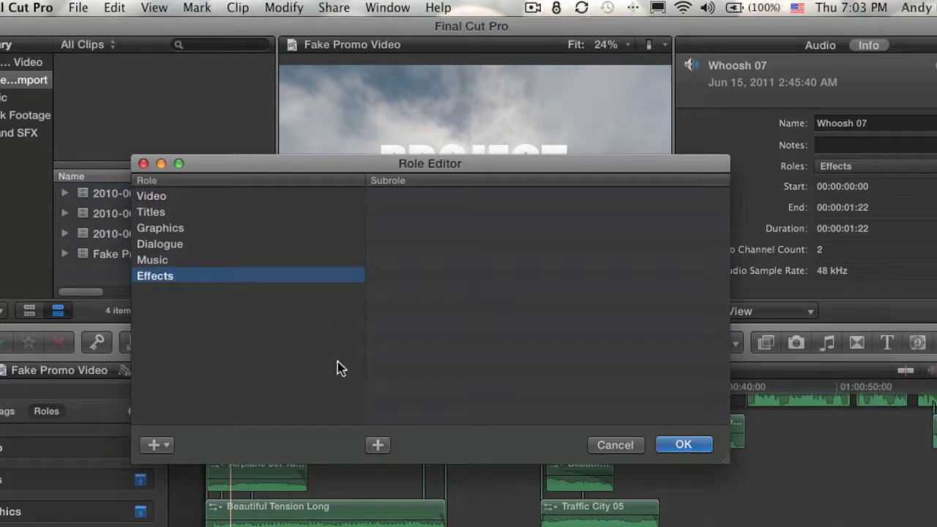
pyautogui.click(385, 449)
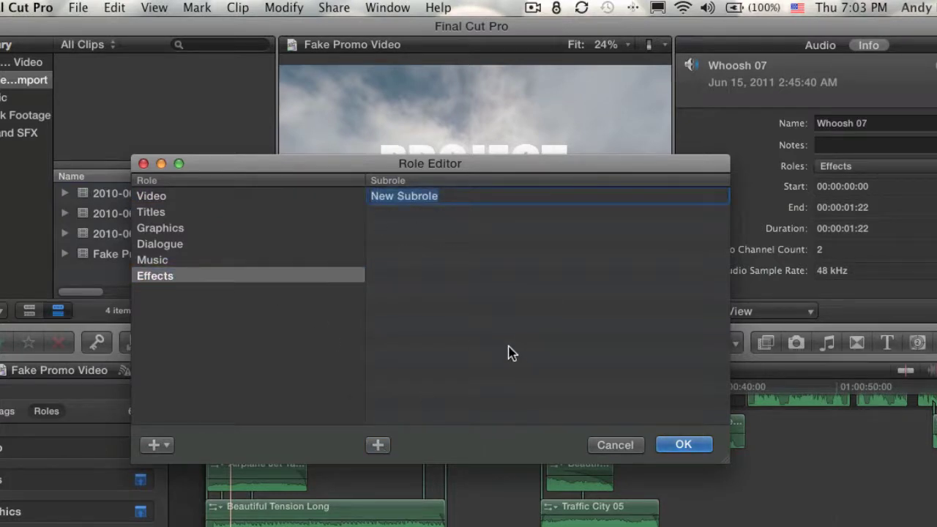
pyautogui.write('Whooshes')
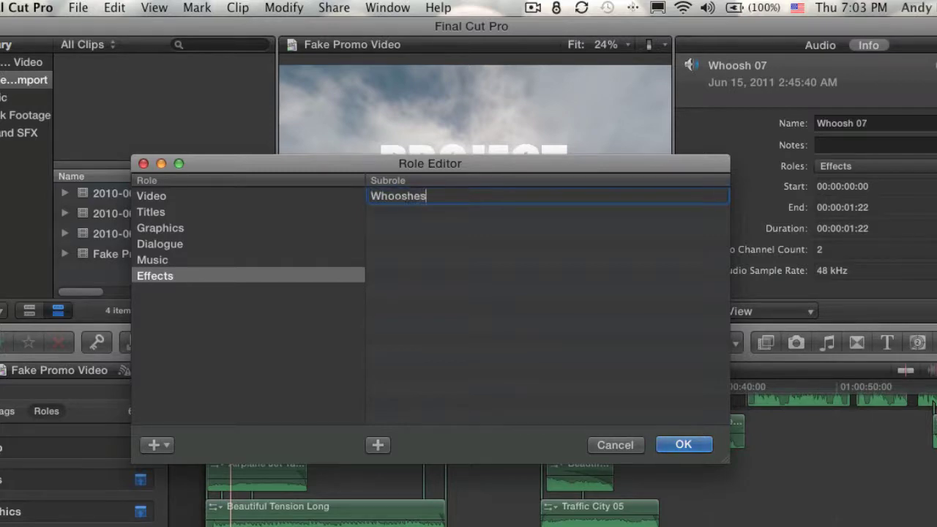
pyautogui.press('Return')
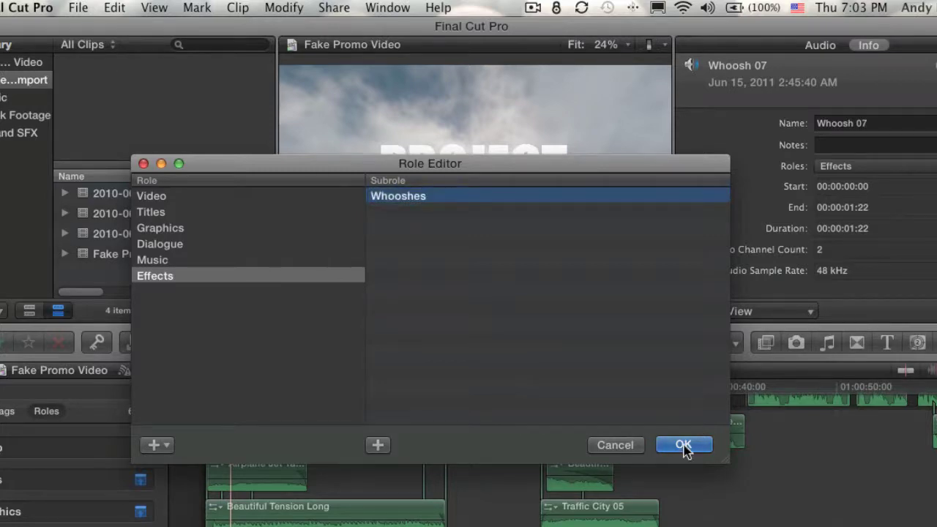
pyautogui.click(683, 444)
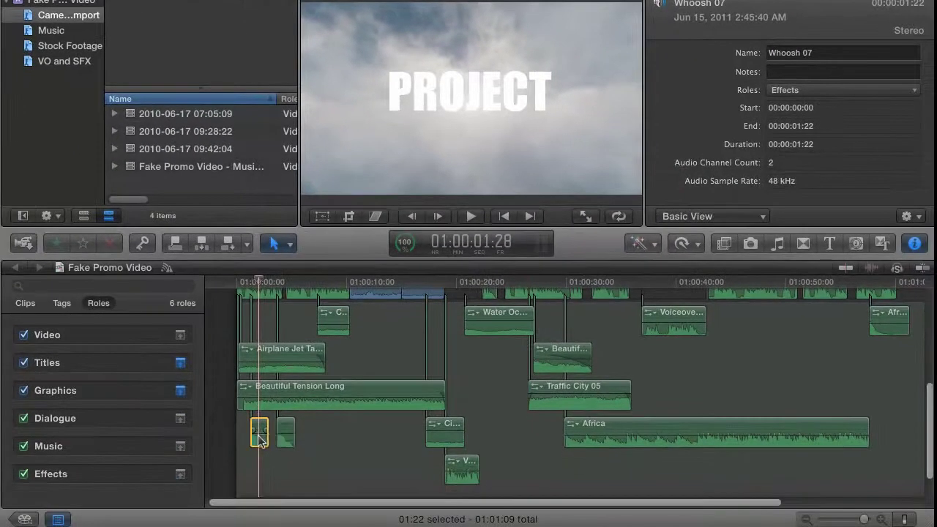
# - Assign the Whooshes subrole to the Whoosh 07 clip
pyautogui.click(813, 92)
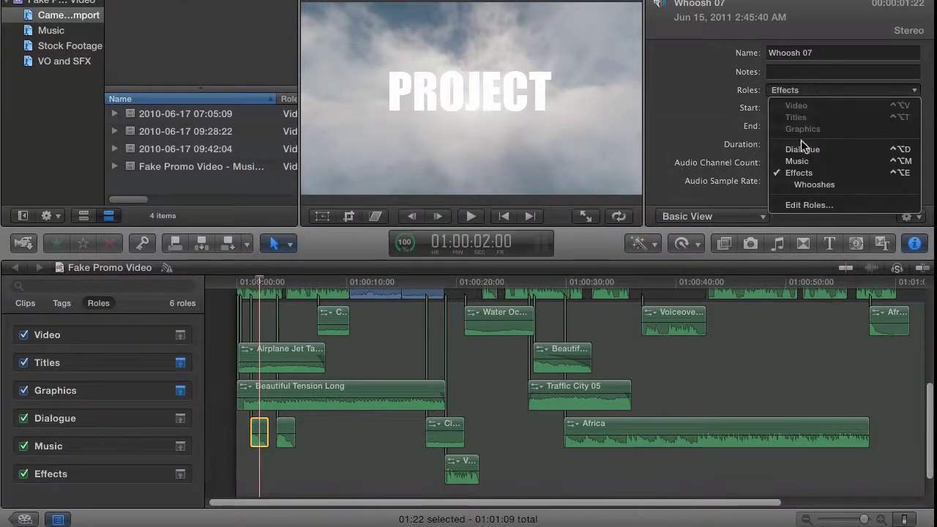
pyautogui.click(813, 185)
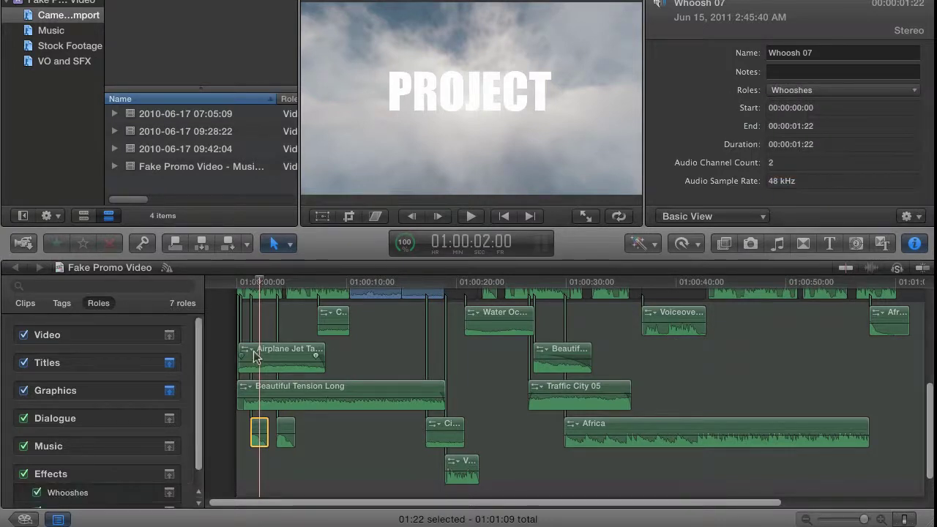
pyautogui.scroll(-1, 189, 389)
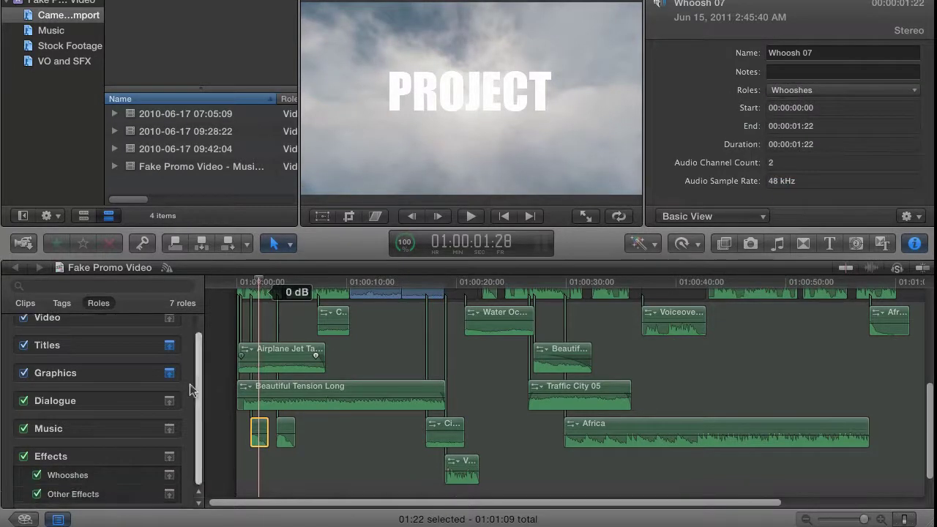
# - Highlight clips by role in the index: Whooshes, Other Effects, Effects, then Whooshes again
pyautogui.click(70, 475)
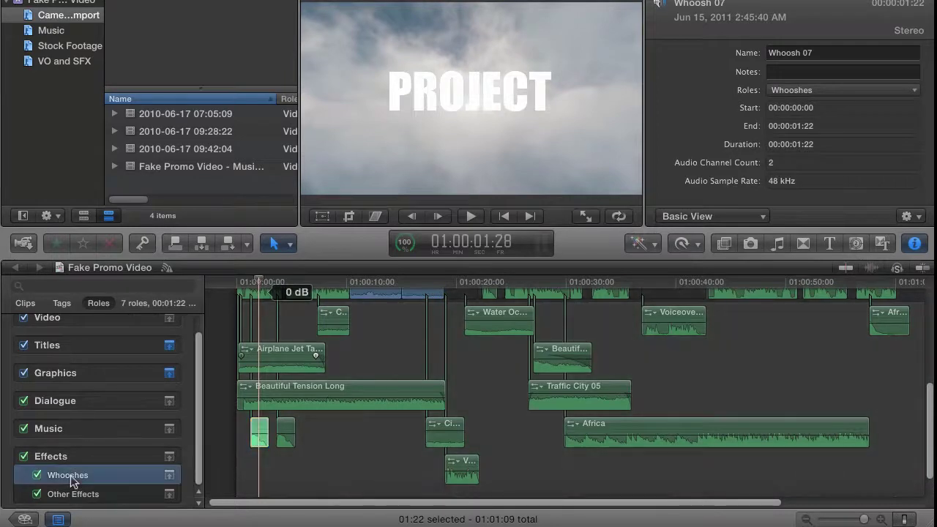
pyautogui.click(80, 495)
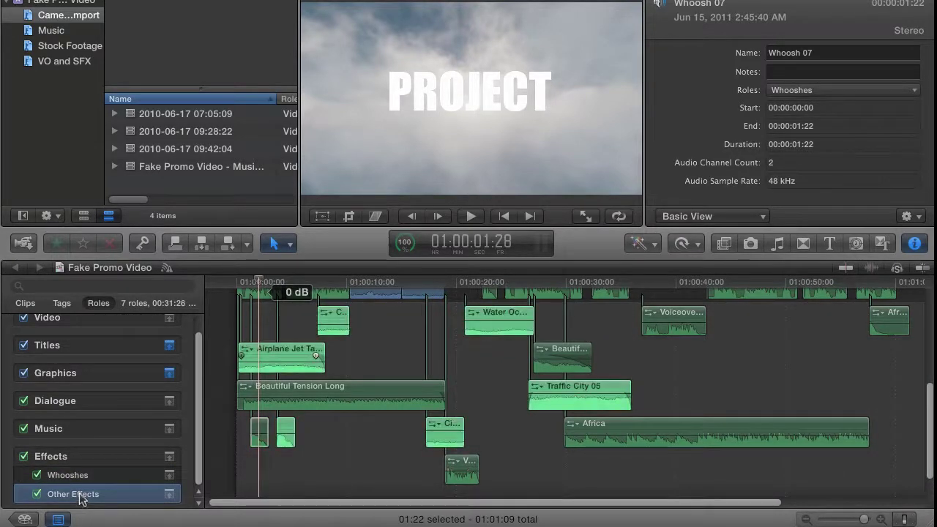
pyautogui.click(82, 474)
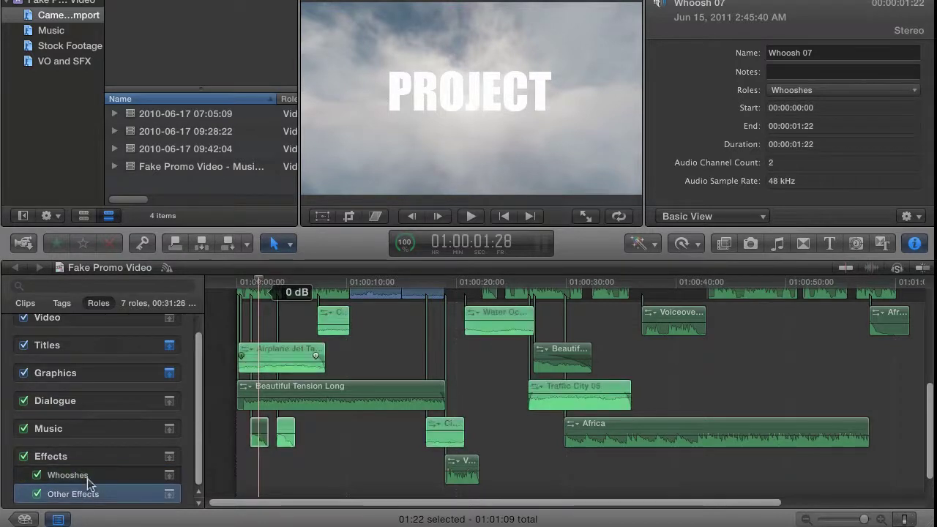
pyautogui.click(97, 458)
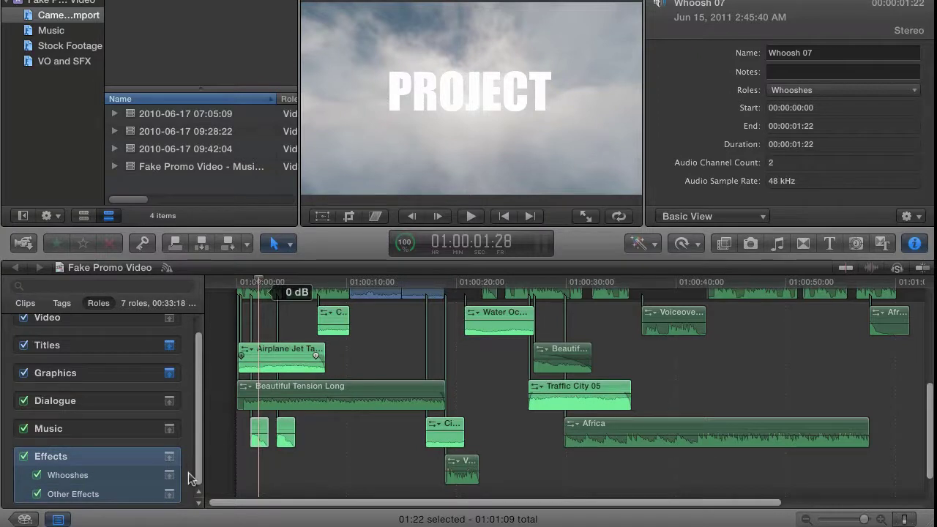
pyautogui.click(96, 493)
pyautogui.click(102, 478)
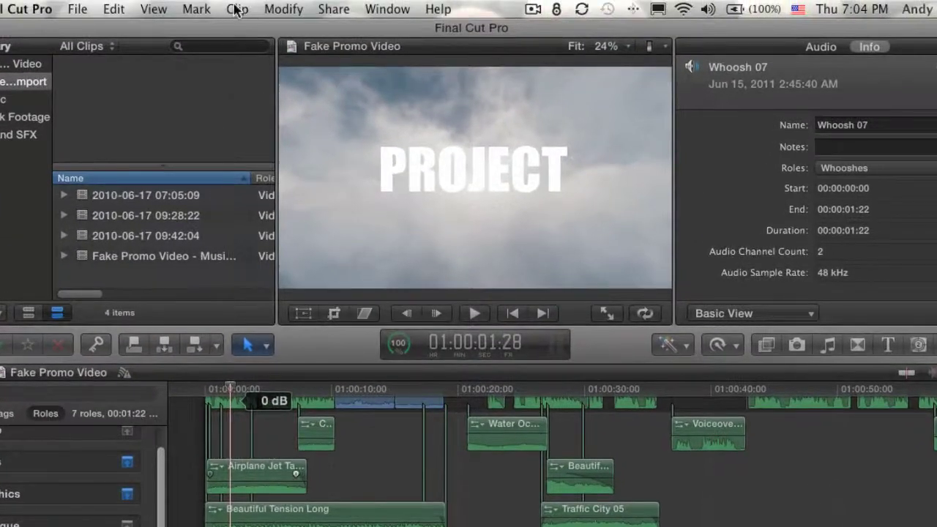
pyautogui.click(284, 10)
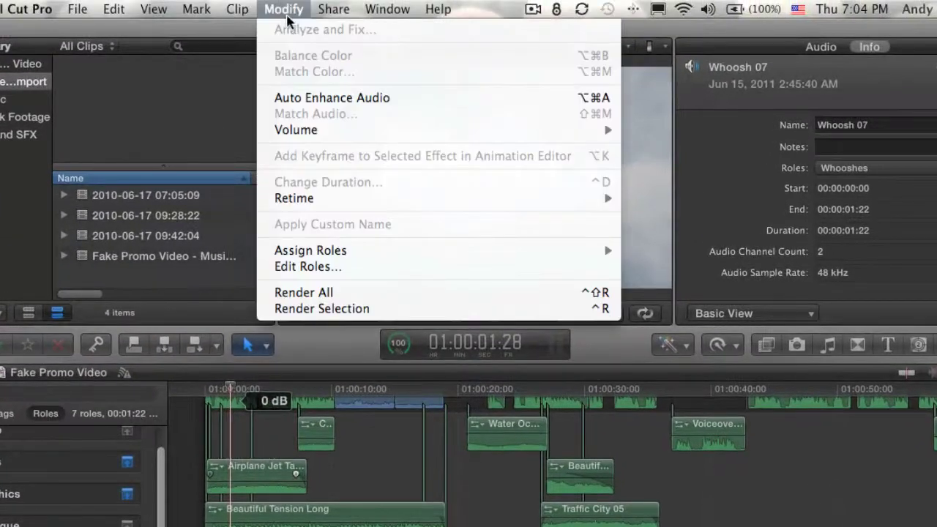
pyautogui.click(308, 266)
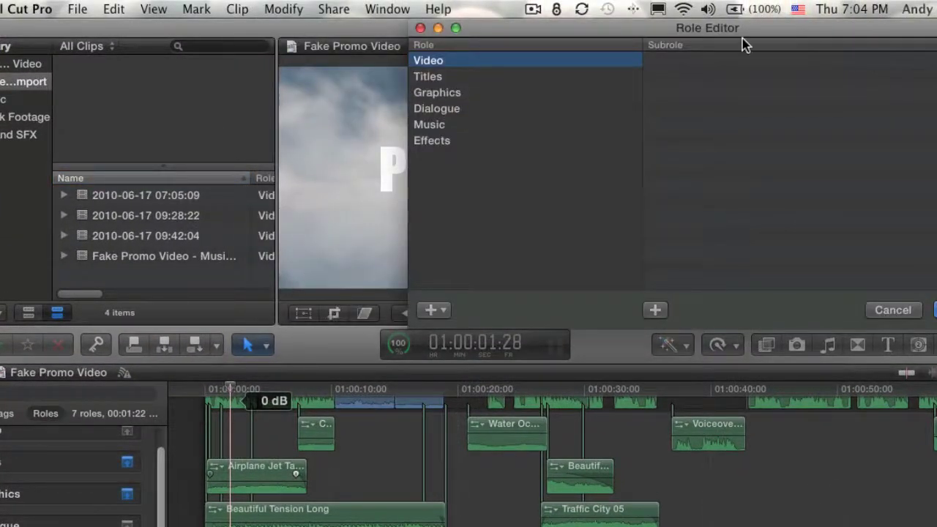
pyautogui.moveTo(747, 29); pyautogui.dragTo(387, 133)
pyautogui.click(228, 249)
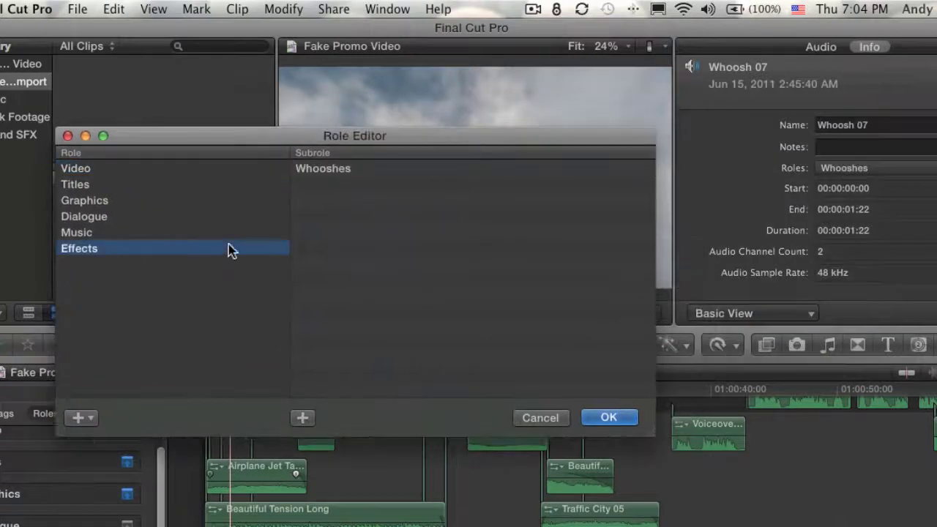
pyautogui.click(329, 169)
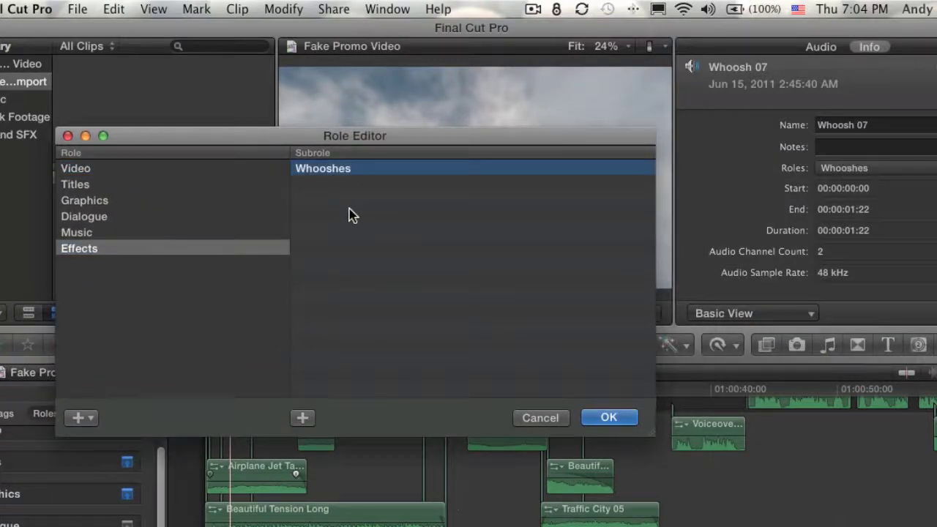
pyautogui.press('BackSpace')
pyautogui.click(539, 419)
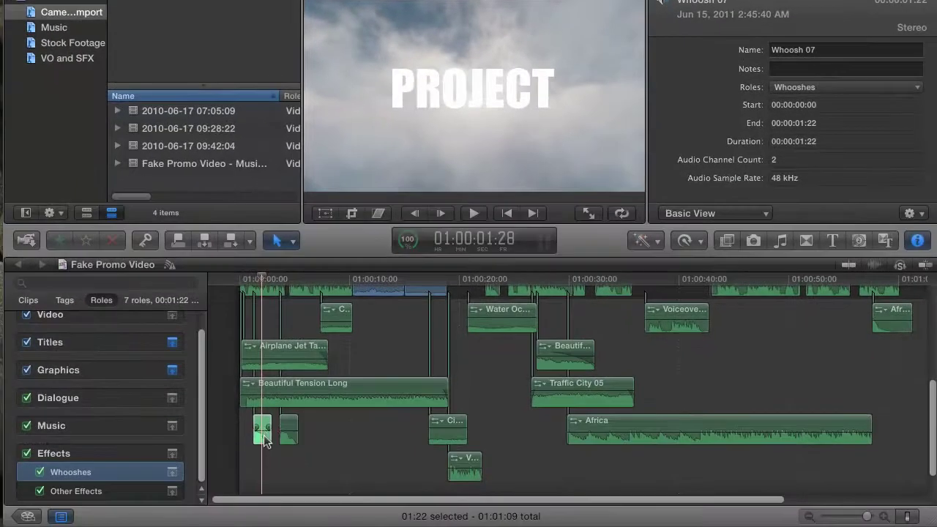
# - Reassign the short Whoosh clip from Whooshes back to the Effects role
pyautogui.click(264, 438)
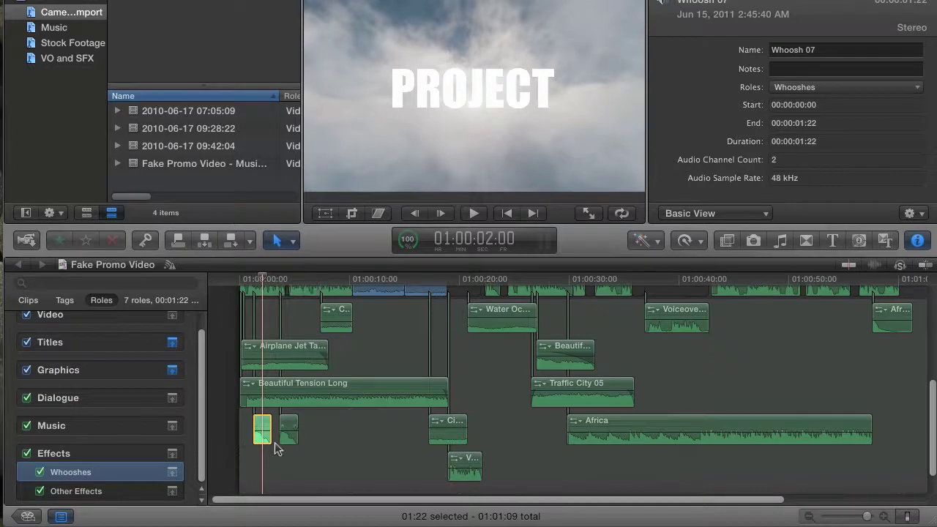
pyautogui.click(797, 85)
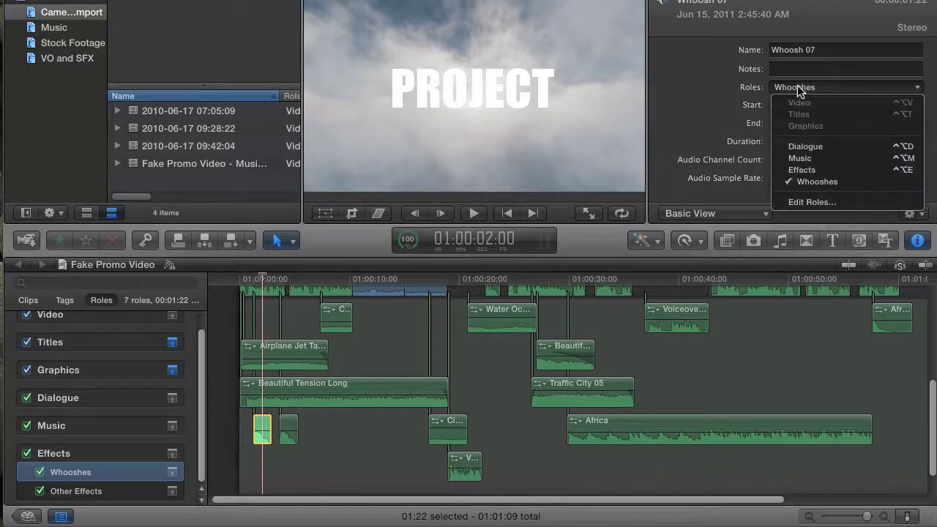
pyautogui.click(799, 171)
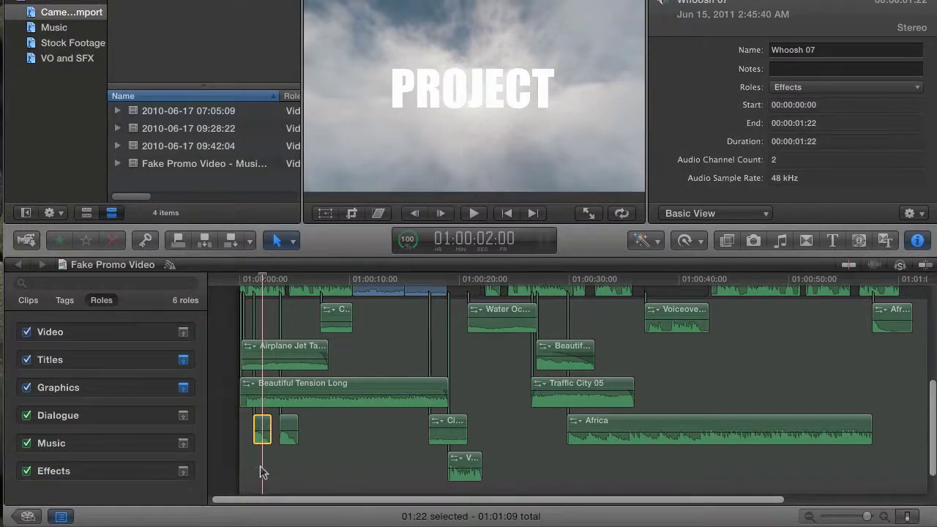
pyautogui.click(260, 461)
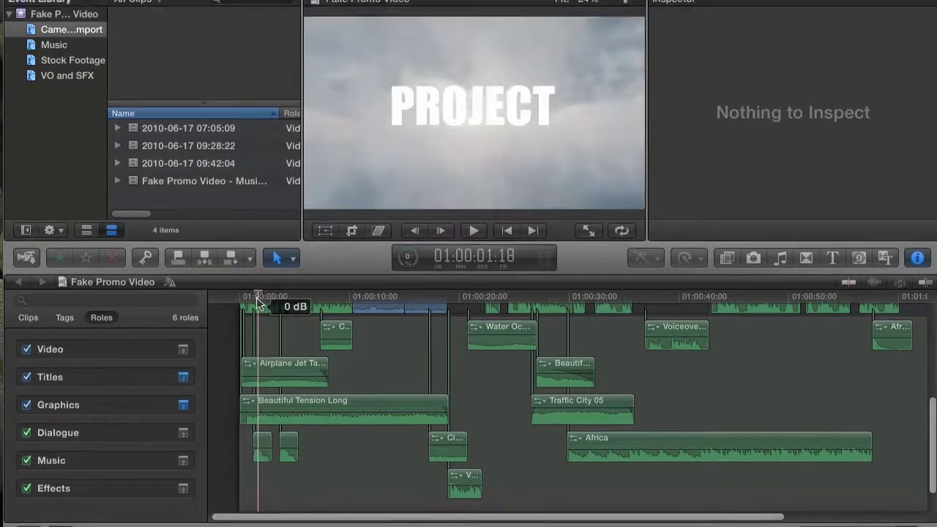
# - Check the Whooshes subrole under Effects in the Role Editor and cancel without changes
pyautogui.click(307, 7)
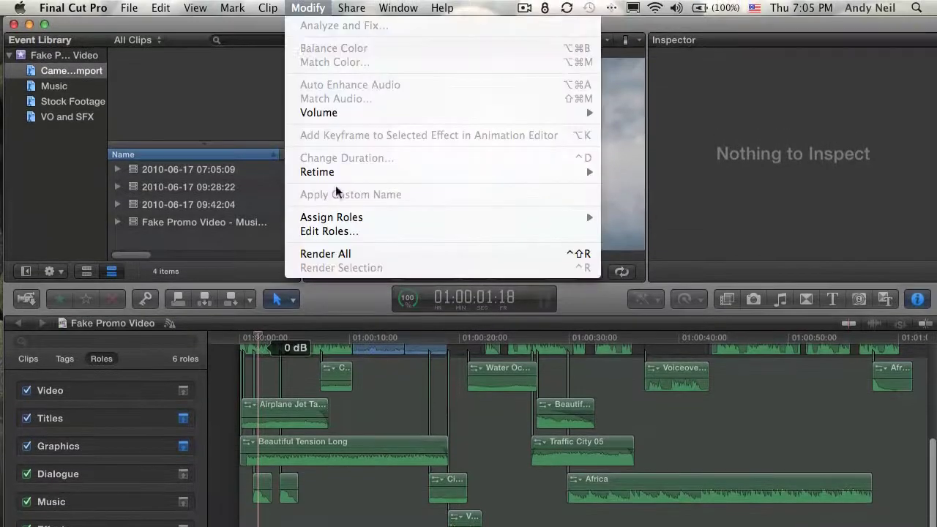
pyautogui.click(331, 231)
pyautogui.click(477, 123)
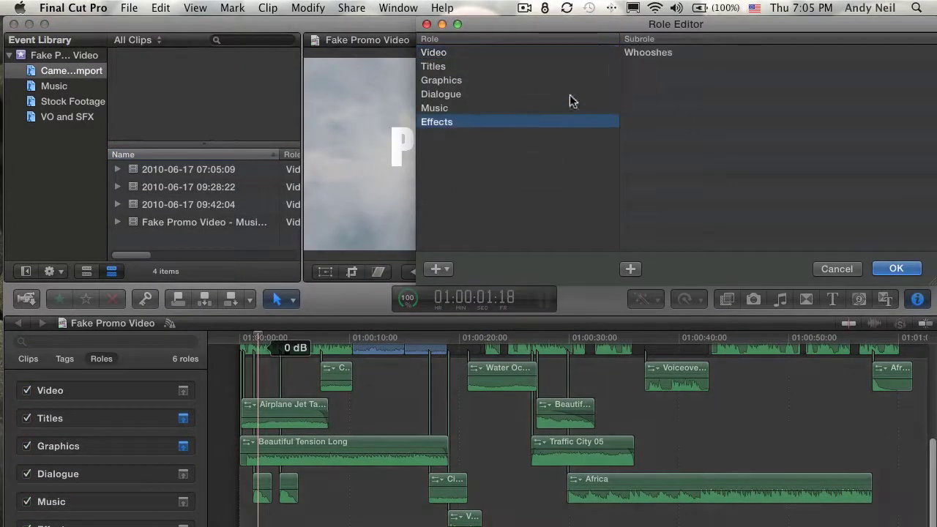
pyautogui.click(650, 53)
pyautogui.moveTo(613, 24); pyautogui.dragTo(416, 45)
pyautogui.click(639, 291)
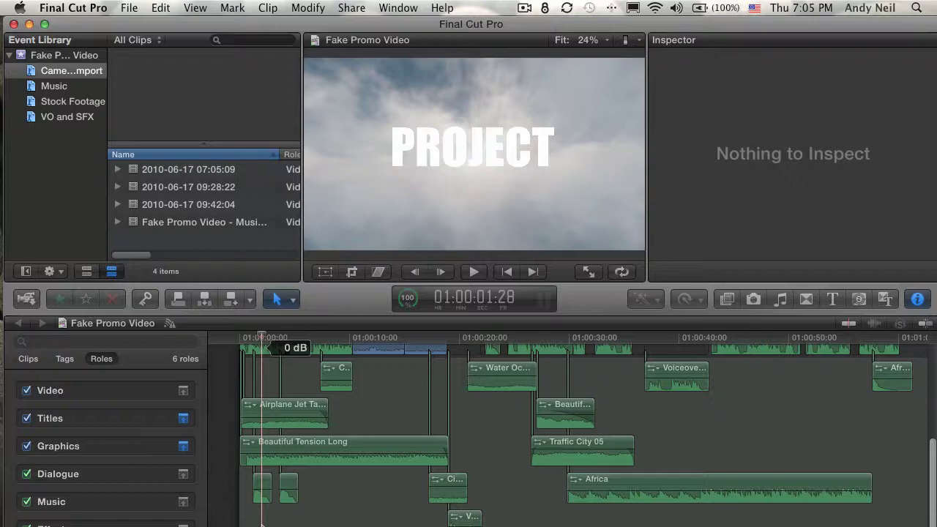
# - Quit Final Cut Pro with Command-Q and relaunch it from the Dock
pyautogui.press('super+q')
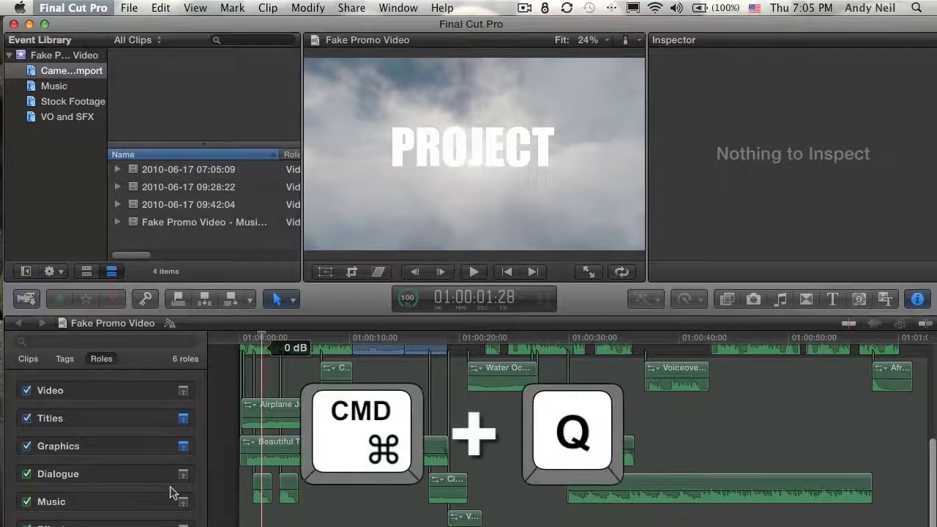
pyautogui.moveTo(3, 388)
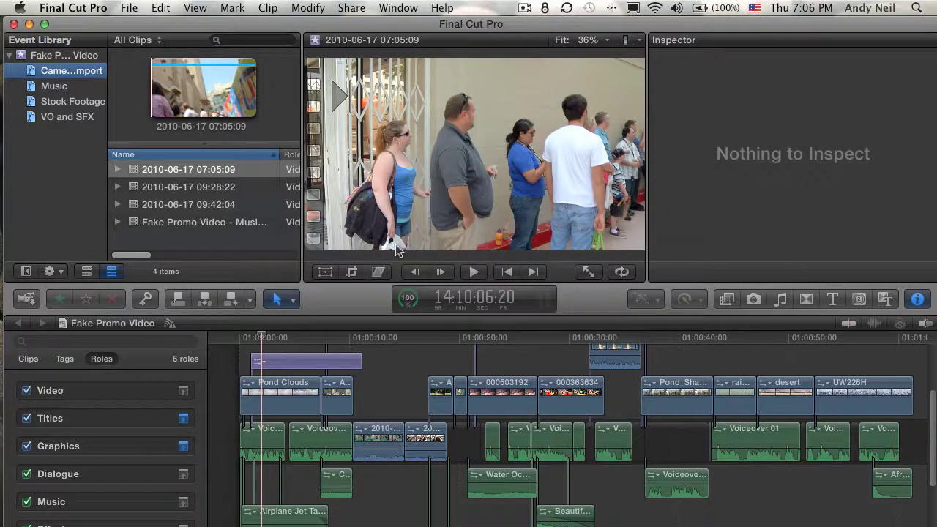
# - In the Role Editor, confirm Effects has no subroles, review Graphics, then cancel
pyautogui.click(295, 8)
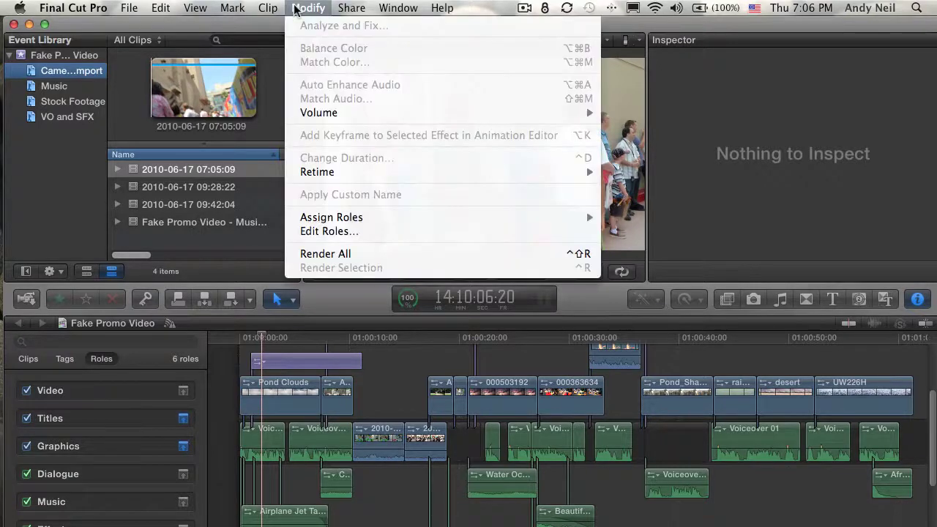
pyautogui.click(328, 231)
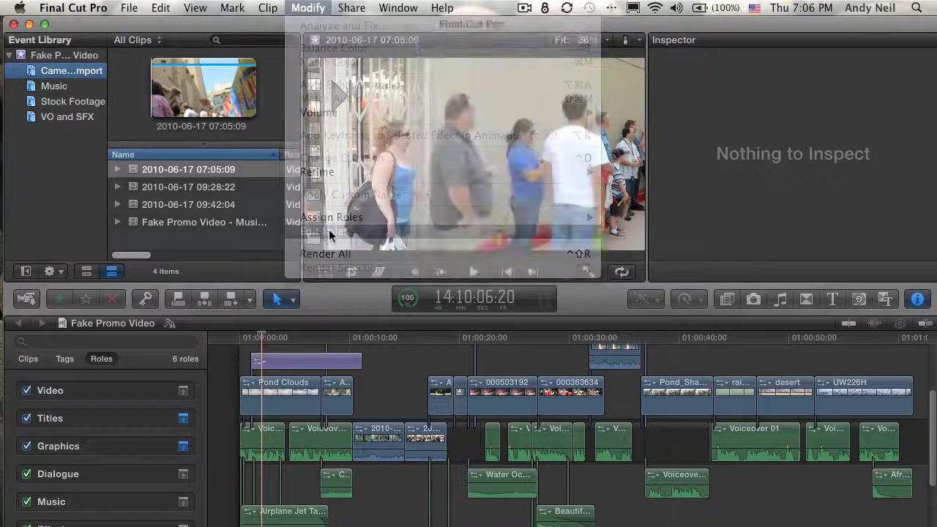
pyautogui.click(537, 27)
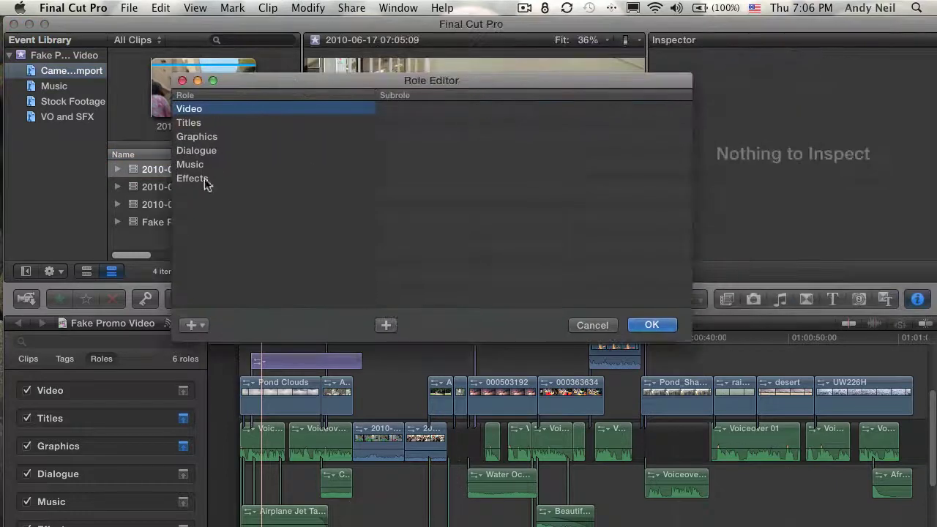
pyautogui.click(199, 178)
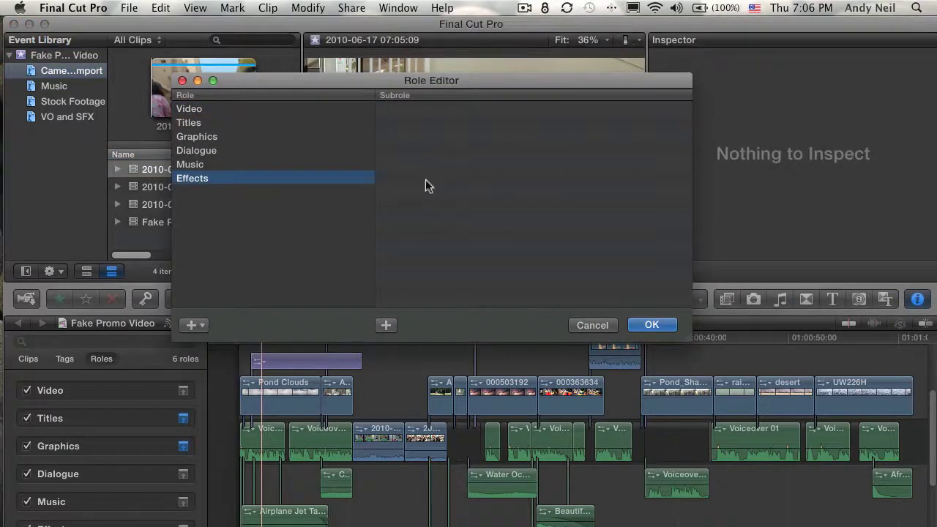
pyautogui.click(198, 137)
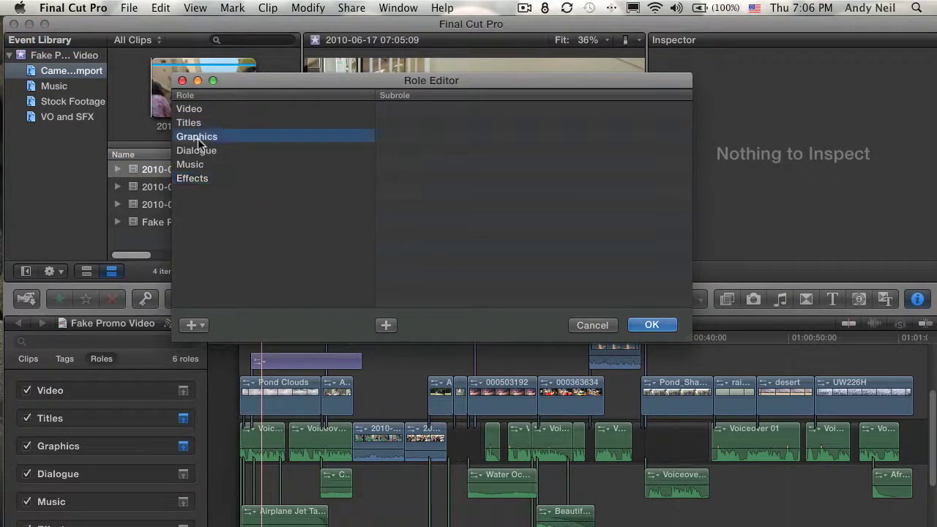
pyautogui.click(592, 327)
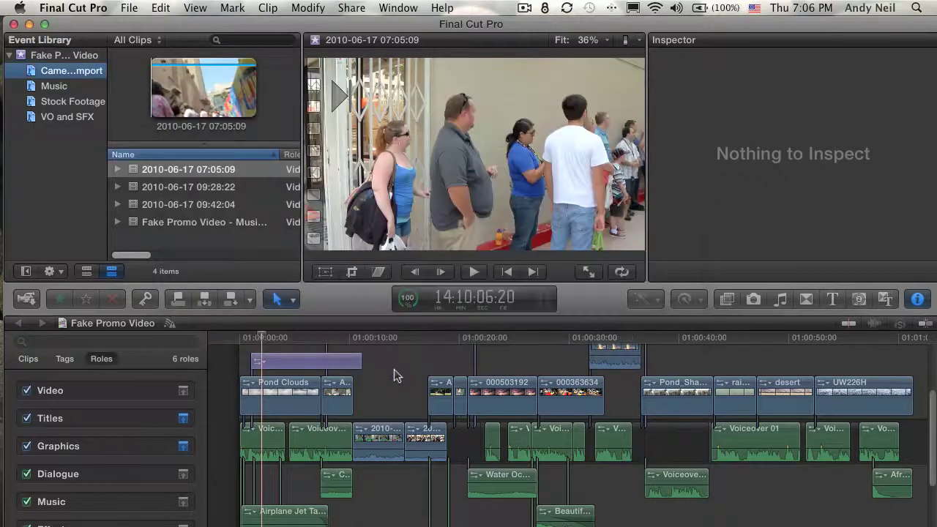
# - Select the long TTV title in the timeline and show its Info inspector with the Graphics role
pyautogui.scroll(5, 402, 367)
pyautogui.click(385, 408)
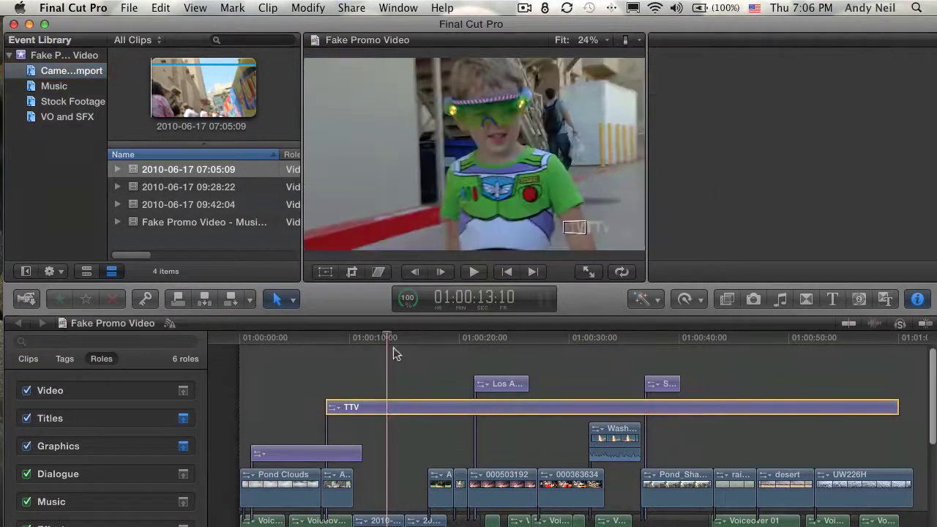
pyautogui.click(386, 344)
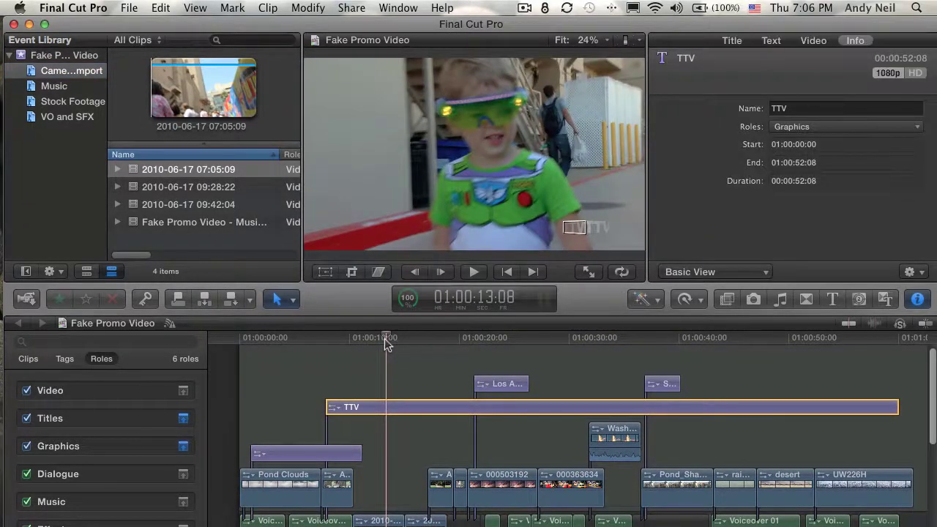